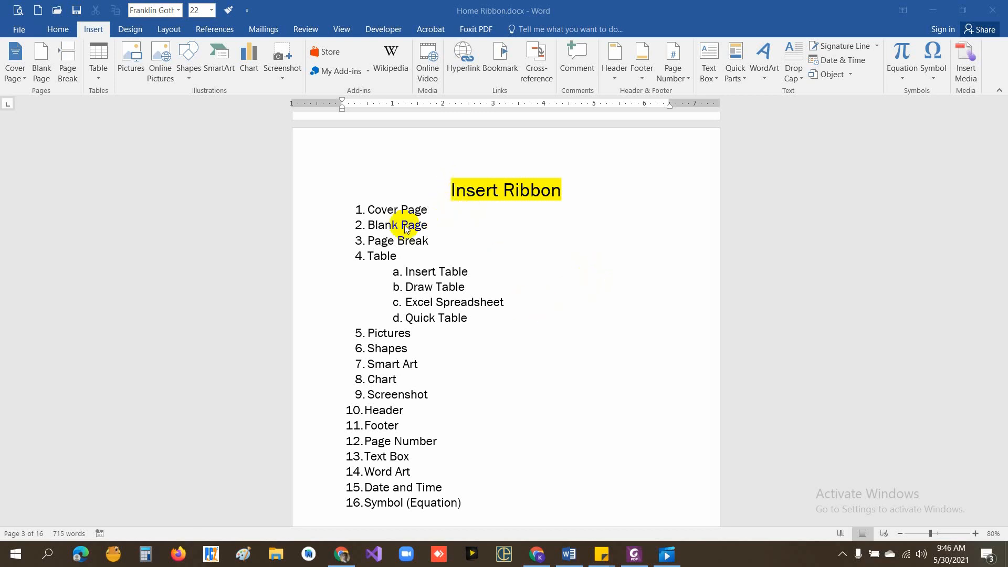
Step: Apply the Main Event theme to the document from the Design Ribbon page
{"action": "double_click", "coordinate": [388, 255]}
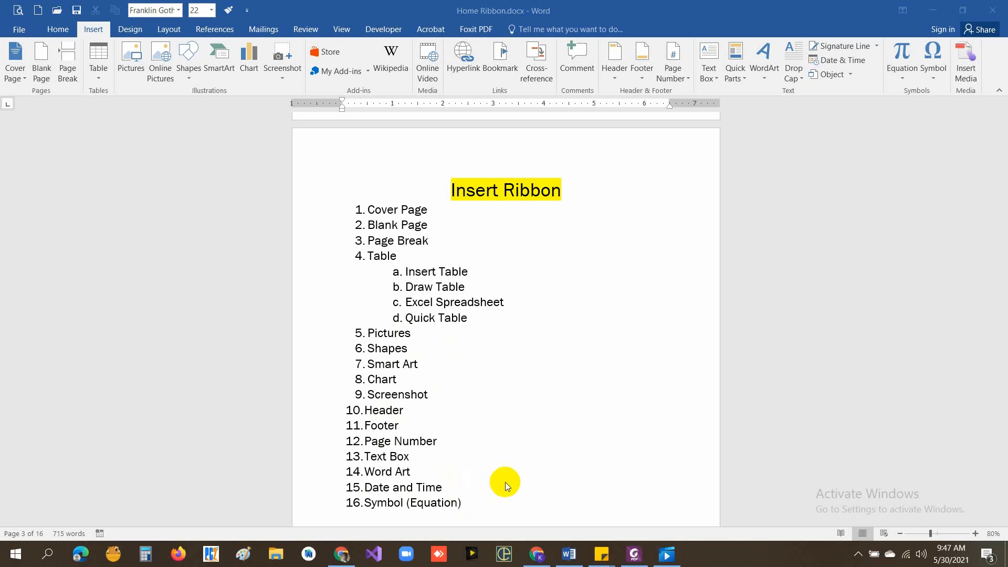
{"action": "scroll", "coordinate": [496, 405], "scroll_direction": "down", "scroll_amount": 8}
{"action": "scroll", "coordinate": [497, 405], "scroll_direction": "down", "scroll_amount": 5}
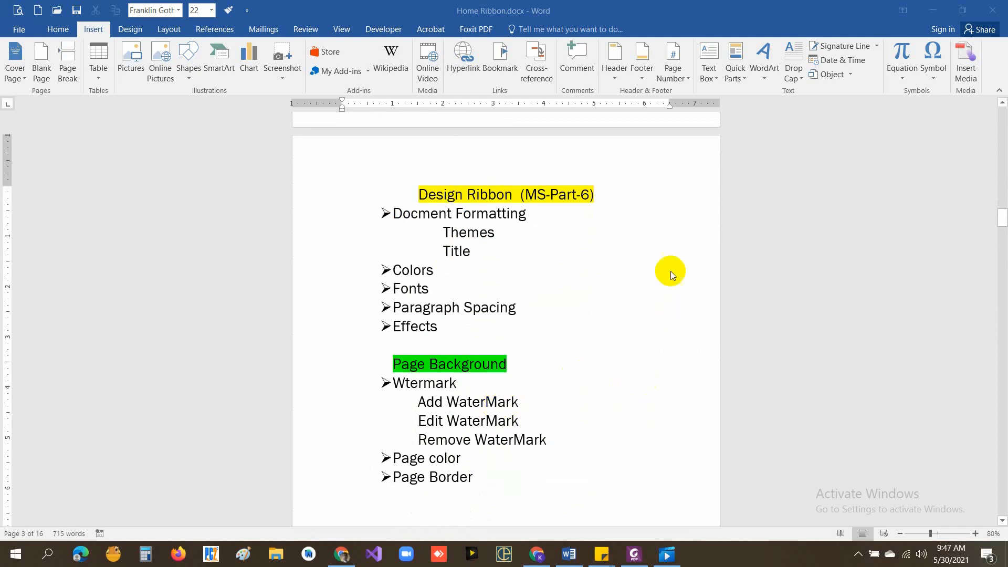
{"action": "left_click", "coordinate": [130, 31]}
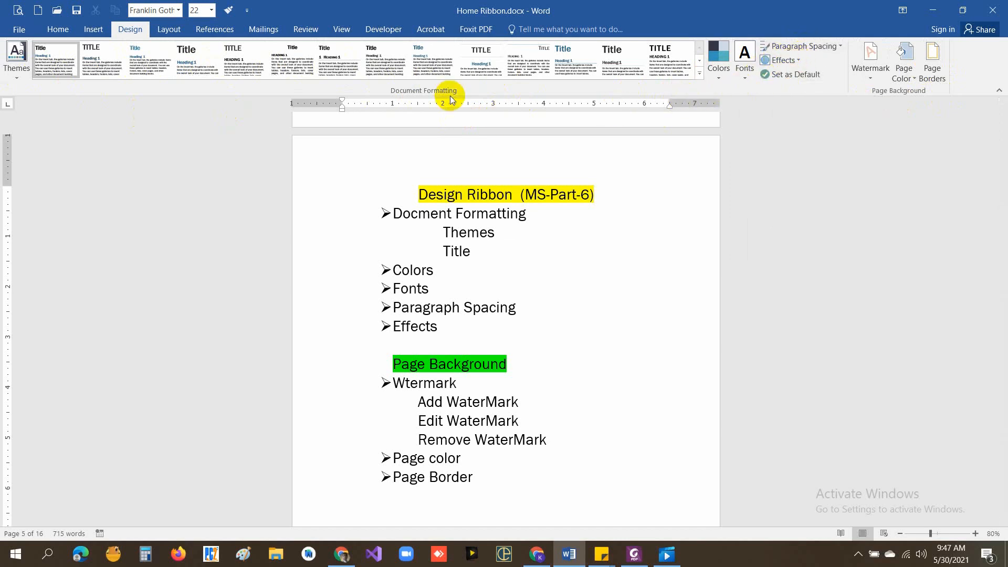
{"action": "left_click", "coordinate": [16, 78]}
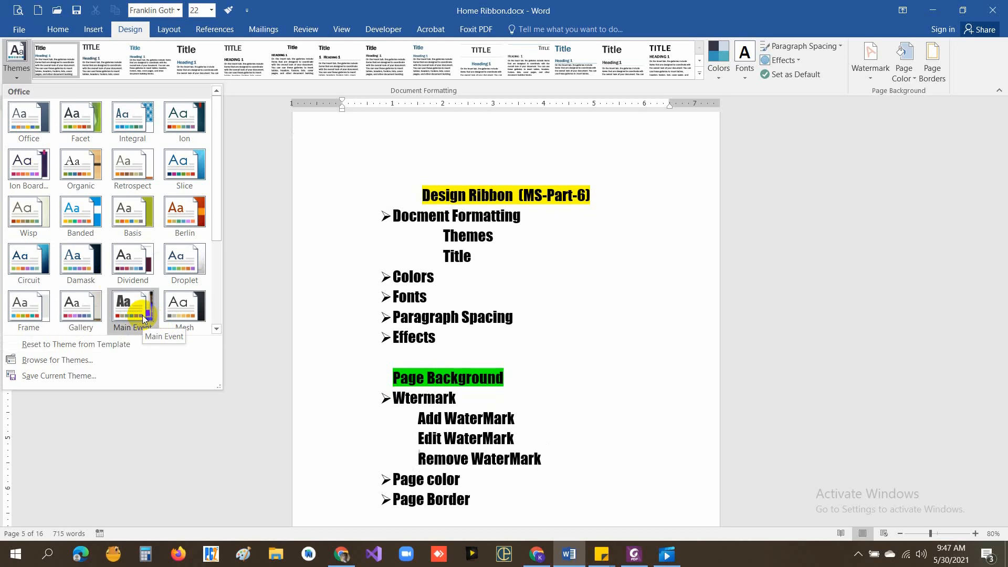
{"action": "left_click", "coordinate": [143, 315]}
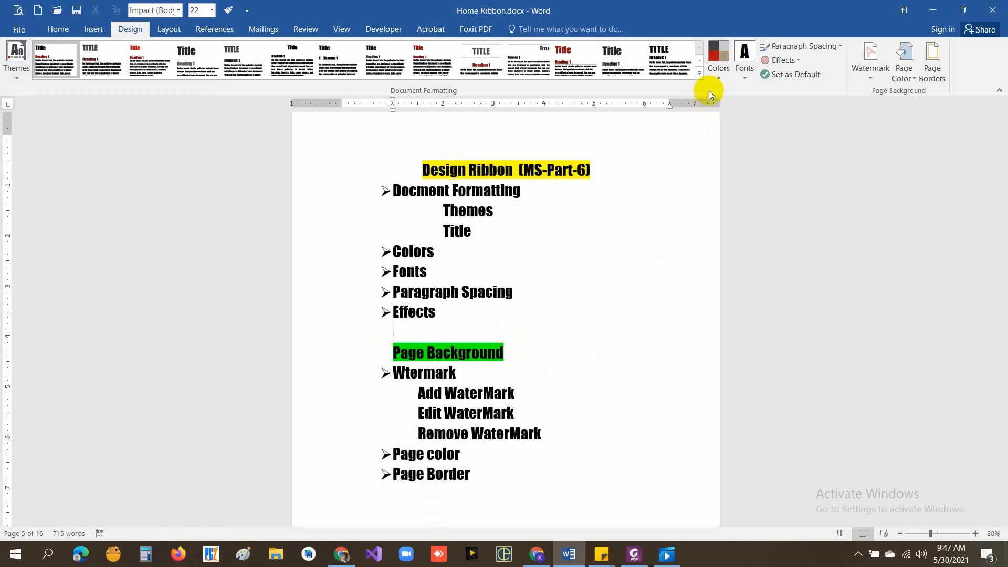
Step: Change the document's theme colors to Blue and its theme fonts to Calibri
{"action": "left_click", "coordinate": [718, 77]}
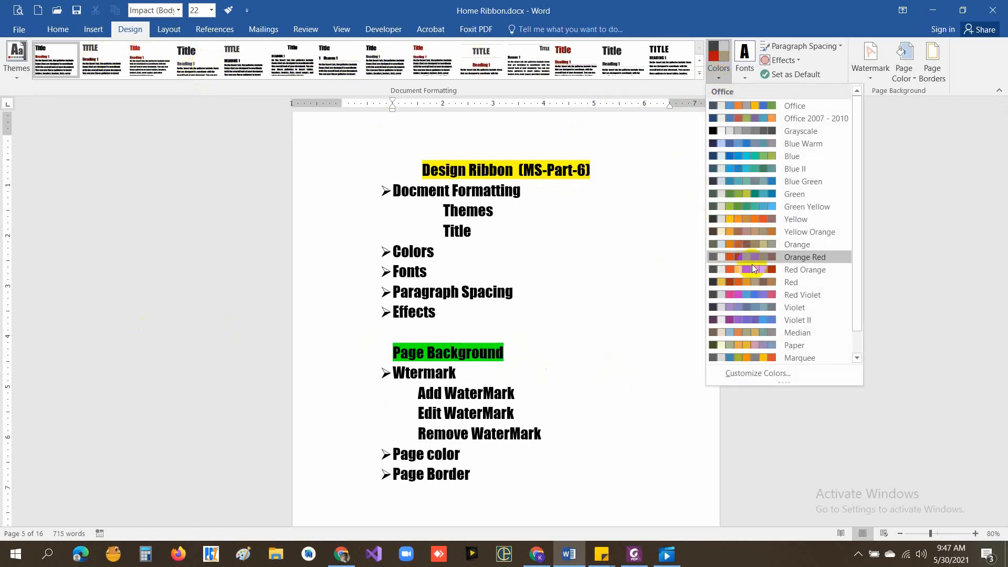
{"action": "left_click", "coordinate": [755, 156]}
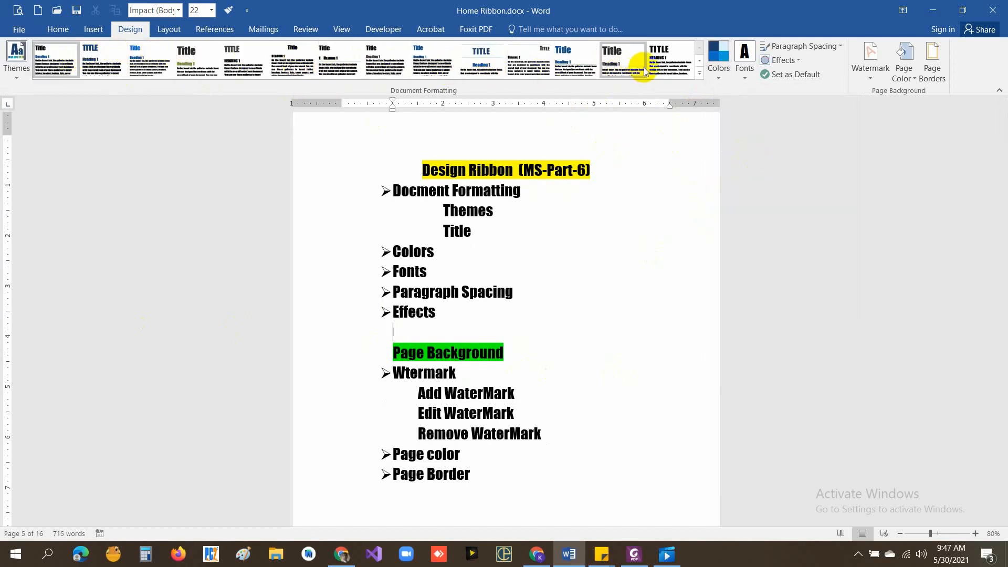
{"action": "left_click", "coordinate": [745, 77]}
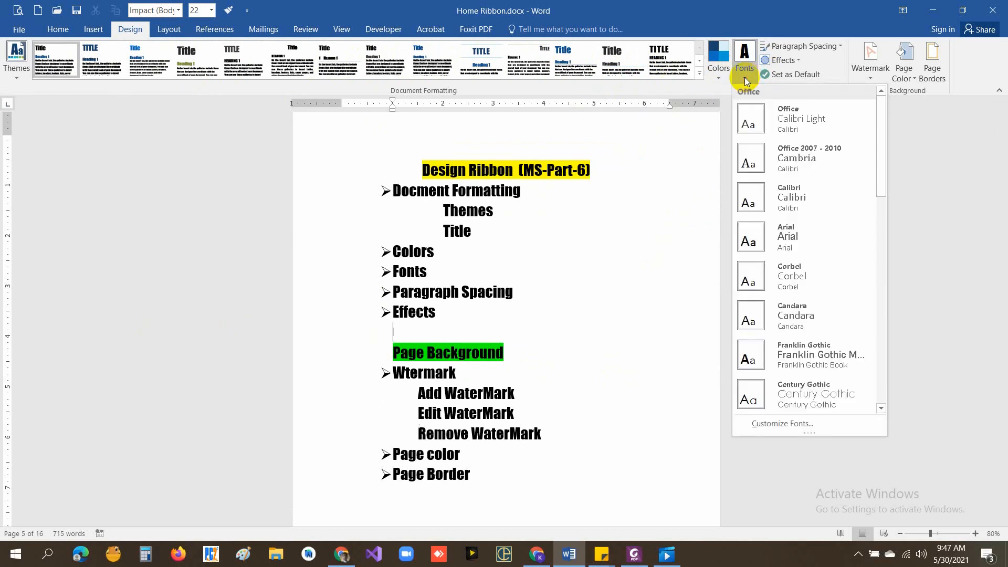
{"action": "left_click", "coordinate": [786, 200]}
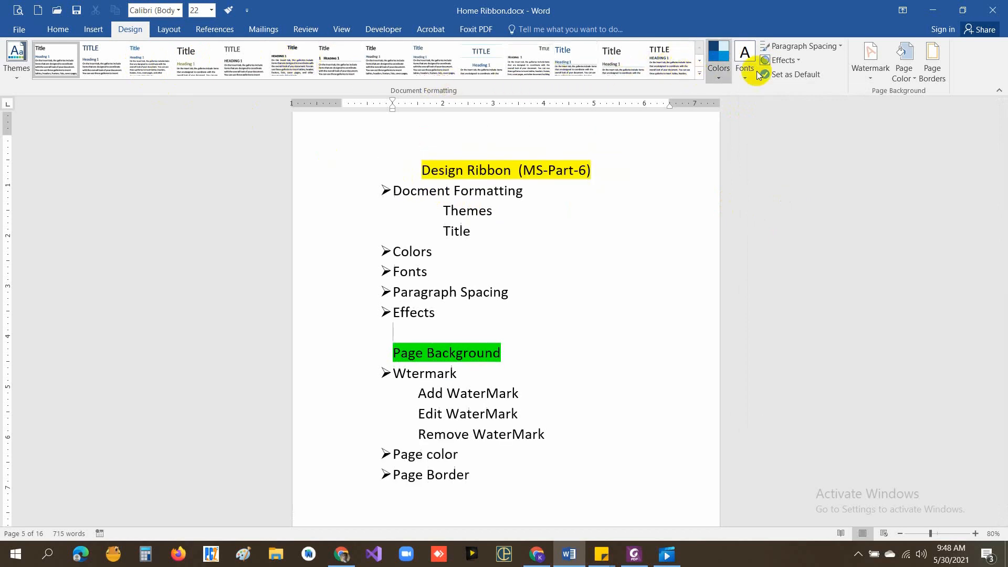
Step: Apply Compact paragraph spacing to the document and review the custom paragraph spacing defaults without editing them
{"action": "left_click", "coordinate": [836, 49]}
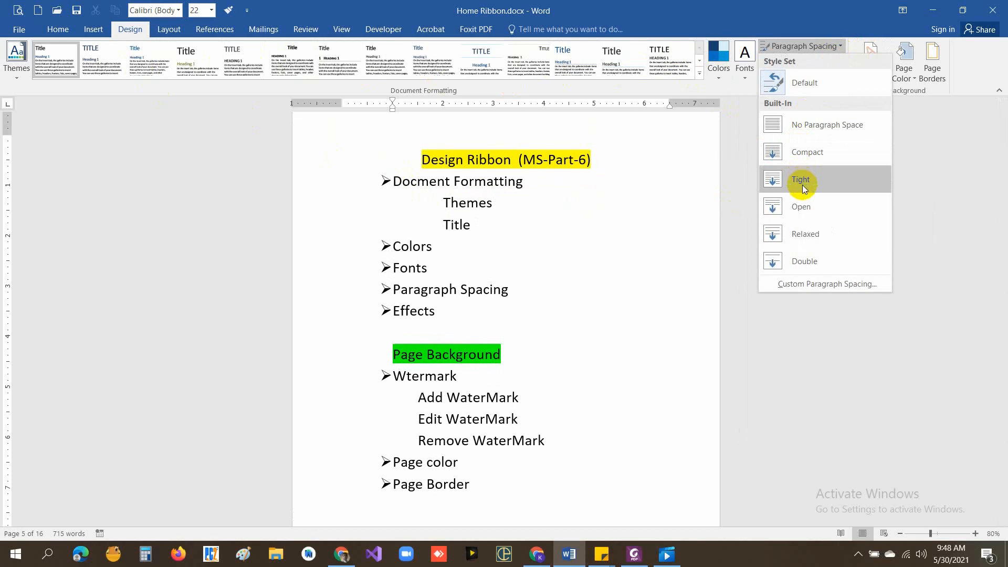
{"action": "left_click", "coordinate": [807, 153]}
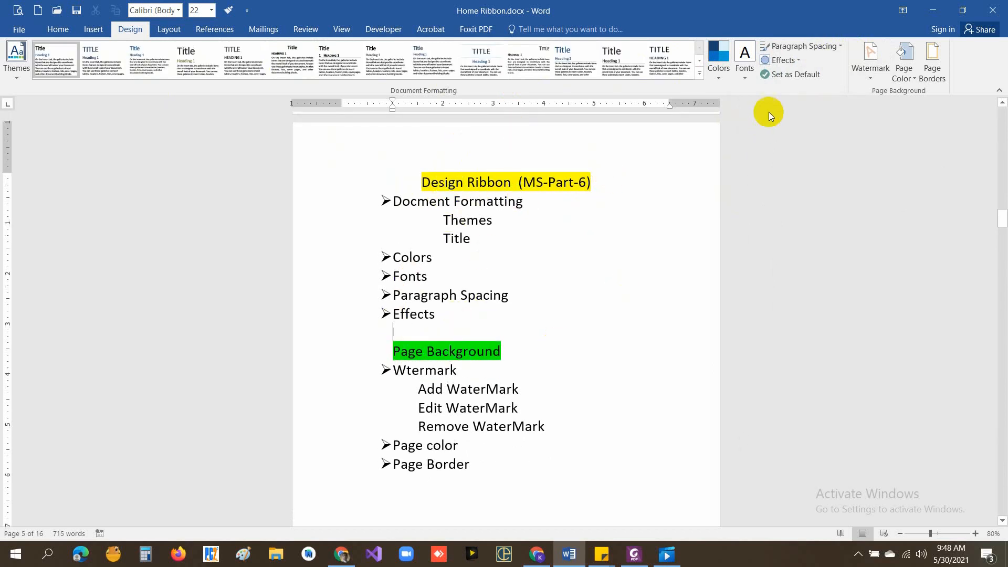
{"action": "left_click", "coordinate": [825, 45]}
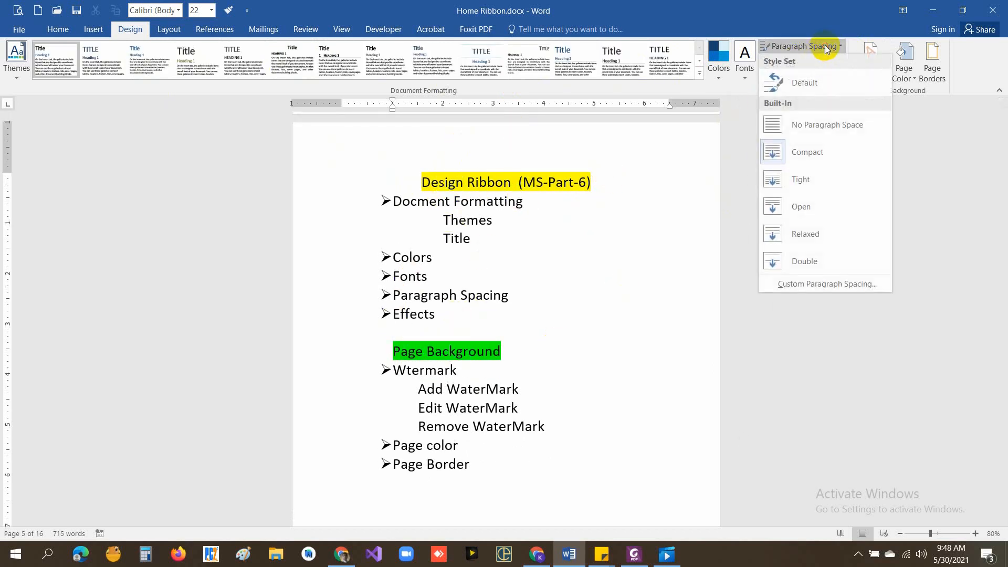
{"action": "left_click", "coordinate": [814, 285]}
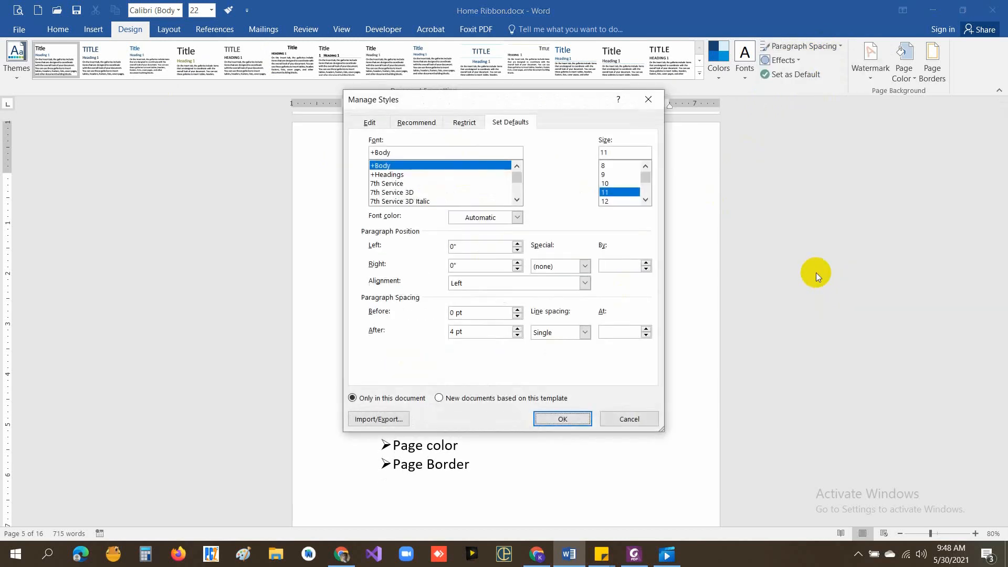
{"action": "left_click", "coordinate": [648, 100]}
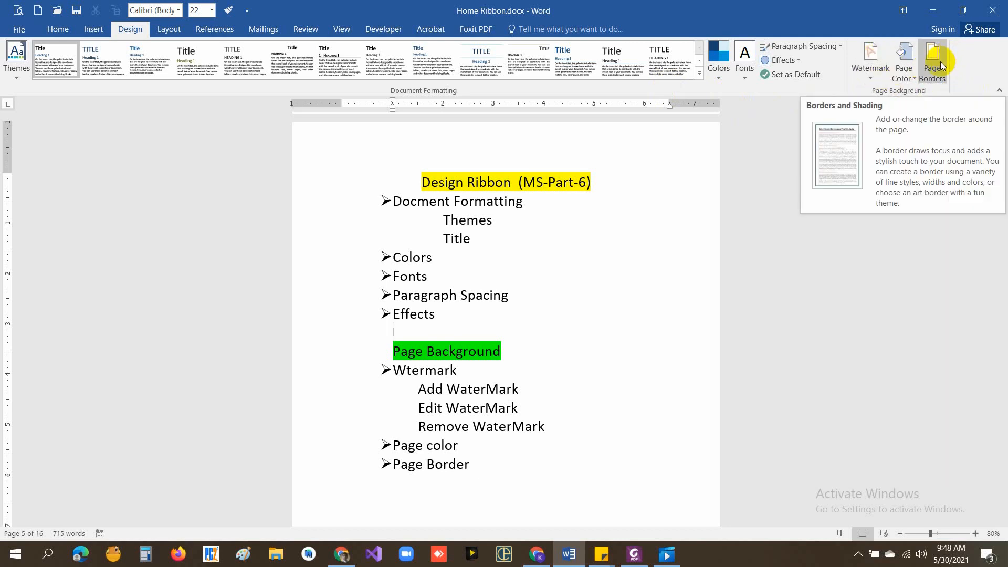
Step: Switch to Foxit PhantomPDF and examine the CONFIDENTIAL watermark across the pages of WaterMark Example.pdf
{"action": "scroll", "coordinate": [650, 286], "scroll_direction": "down", "scroll_amount": 3}
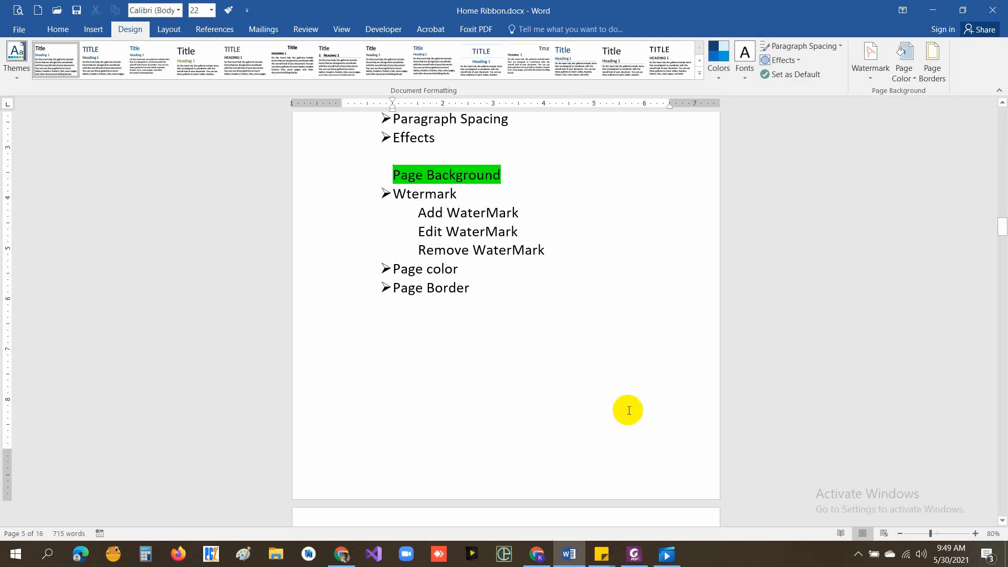
{"action": "left_click", "coordinate": [633, 555]}
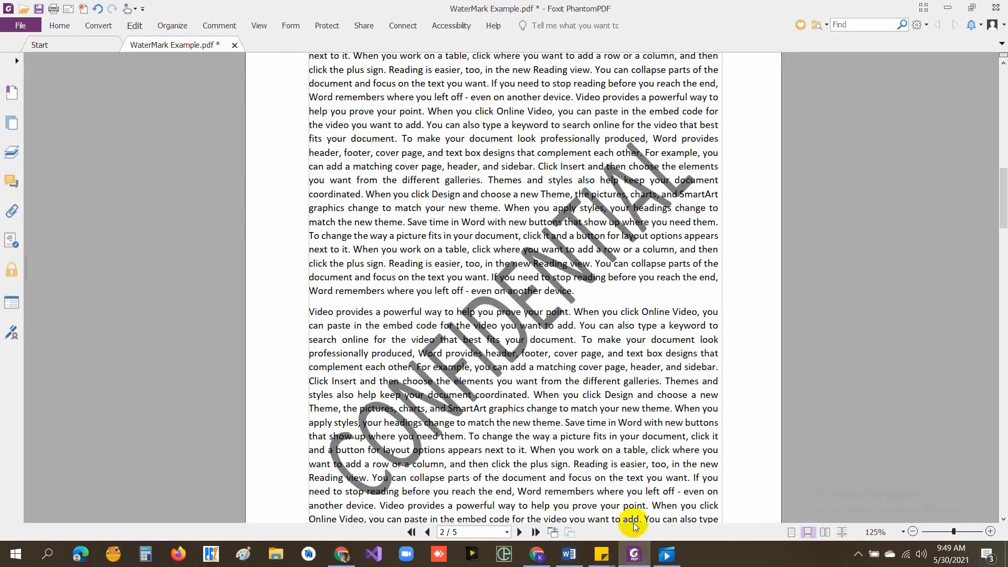
{"action": "scroll", "coordinate": [570, 314], "scroll_direction": "up", "scroll_amount": 1}
{"action": "scroll", "coordinate": [570, 314], "scroll_direction": "up", "scroll_amount": 15}
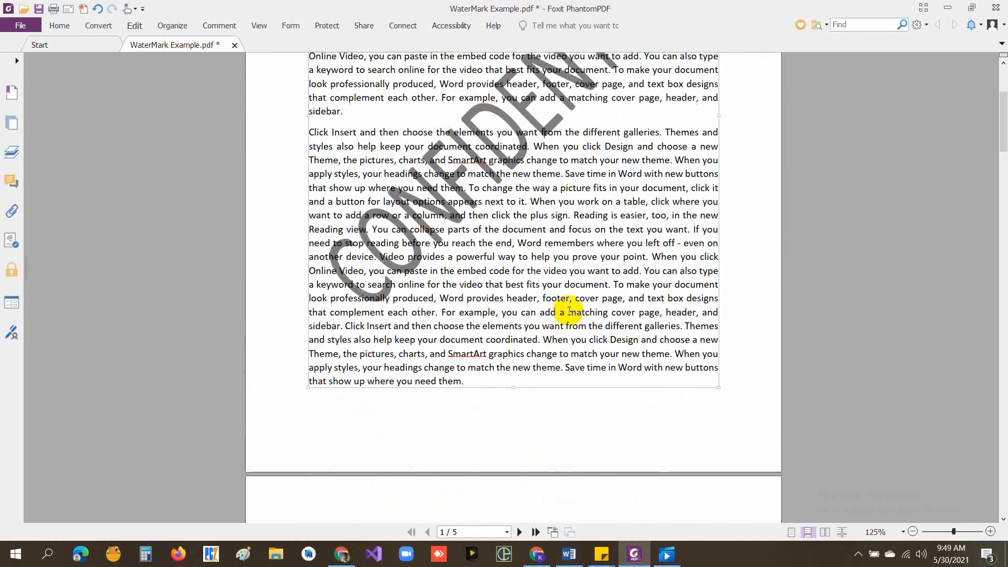
{"action": "scroll", "coordinate": [559, 374], "scroll_direction": "down", "scroll_amount": 15}
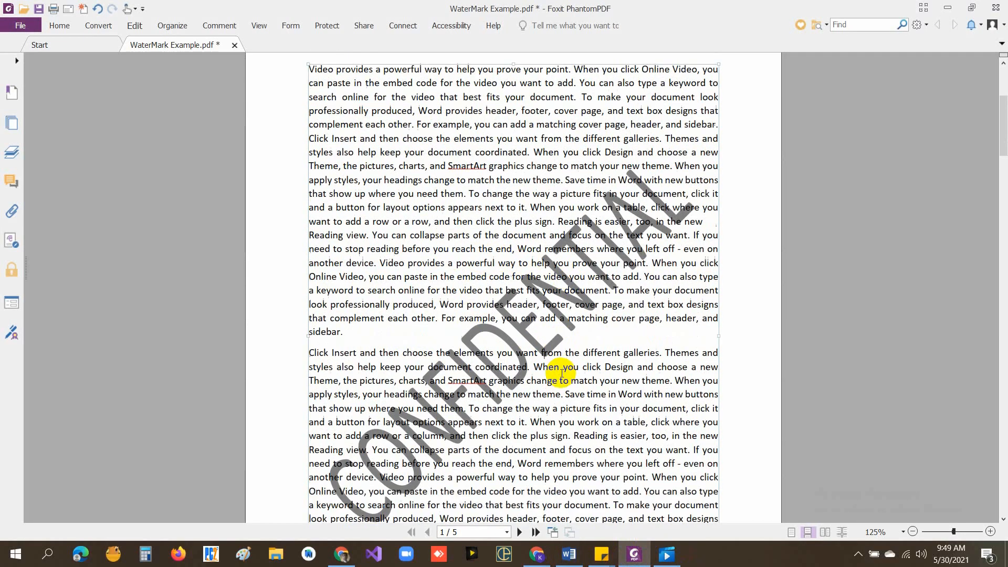
{"action": "scroll", "coordinate": [561, 376], "scroll_direction": "down", "scroll_amount": 5}
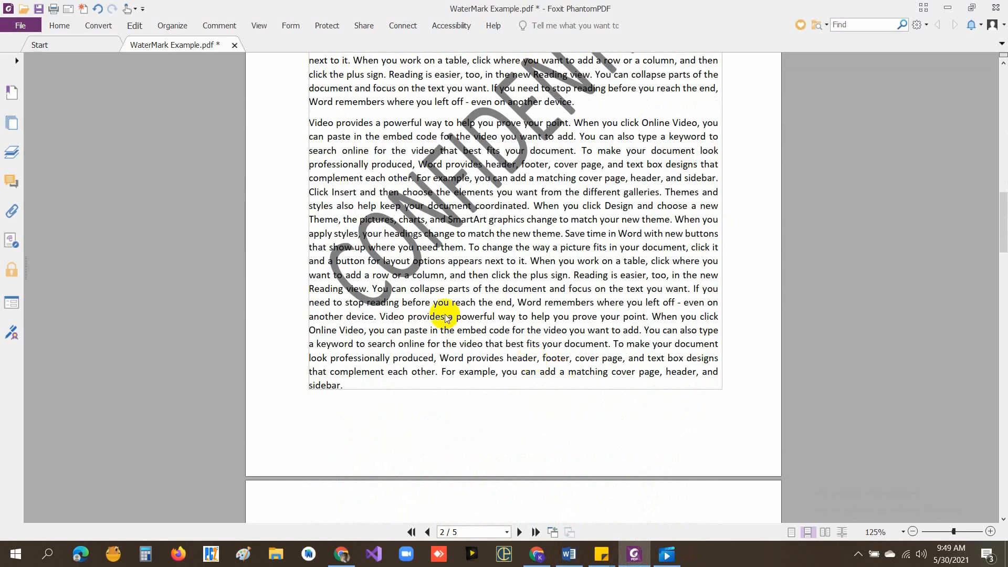
{"action": "scroll", "coordinate": [544, 287], "scroll_direction": "up", "scroll_amount": 5}
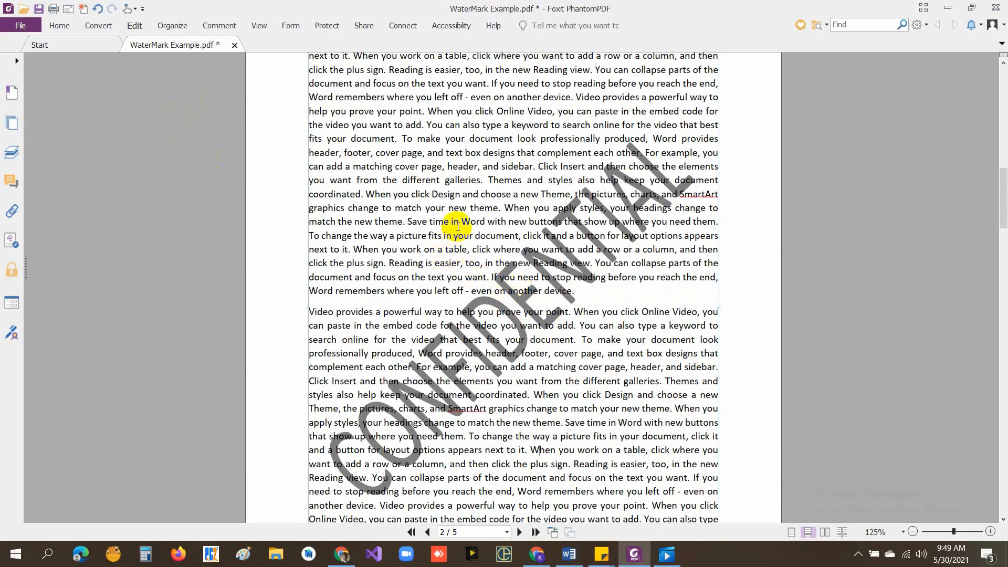
Step: On page 2 of the PDF, delete the text "you click Design and choose a new Theme, the pictures, ch" with Edit Text
{"action": "left_click", "coordinate": [135, 25]}
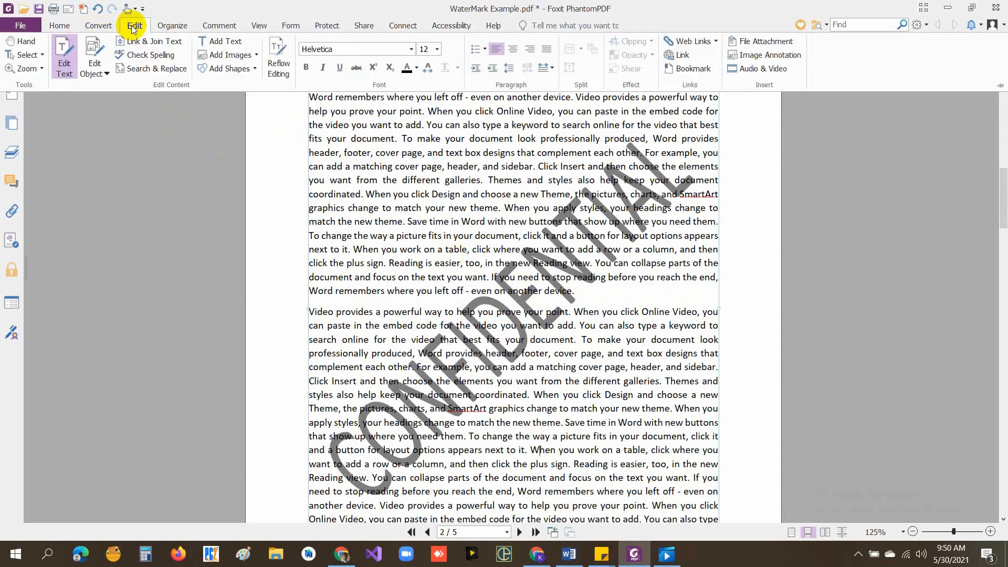
{"action": "left_click", "coordinate": [62, 74]}
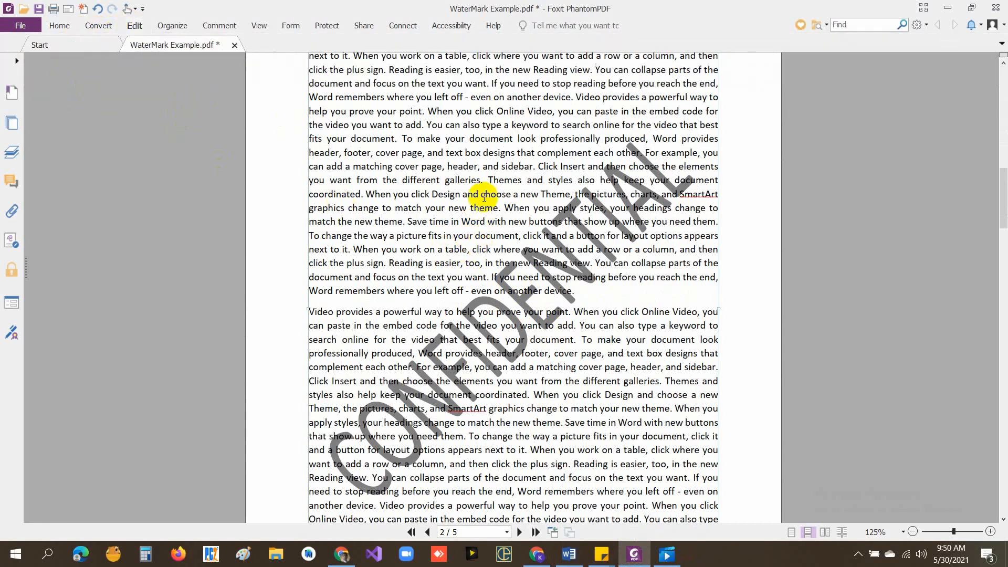
{"action": "left_click", "coordinate": [393, 194]}
{"action": "left_click_drag", "start_coordinate": [400, 192], "coordinate": [642, 195]}
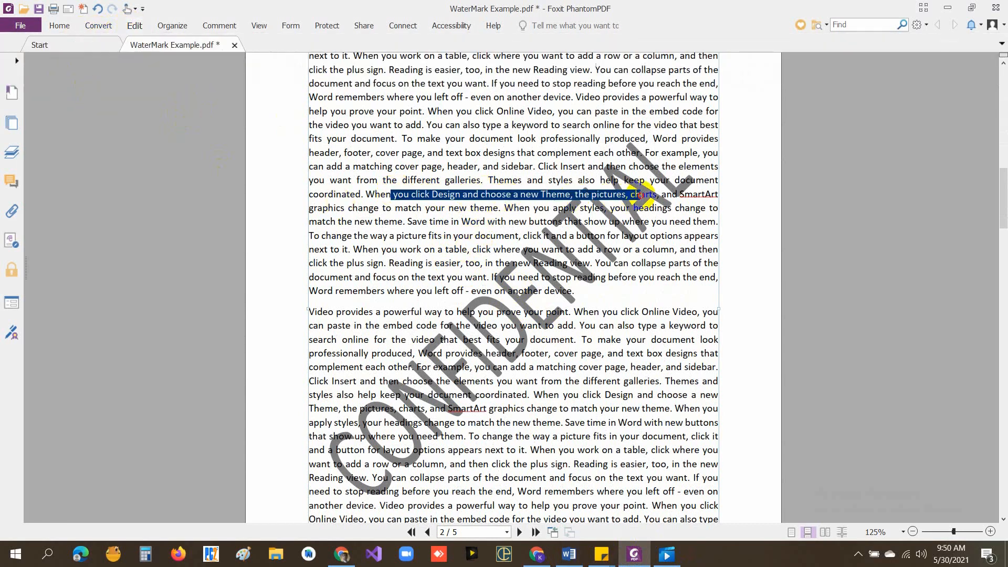
{"action": "key", "text": "Delete"}
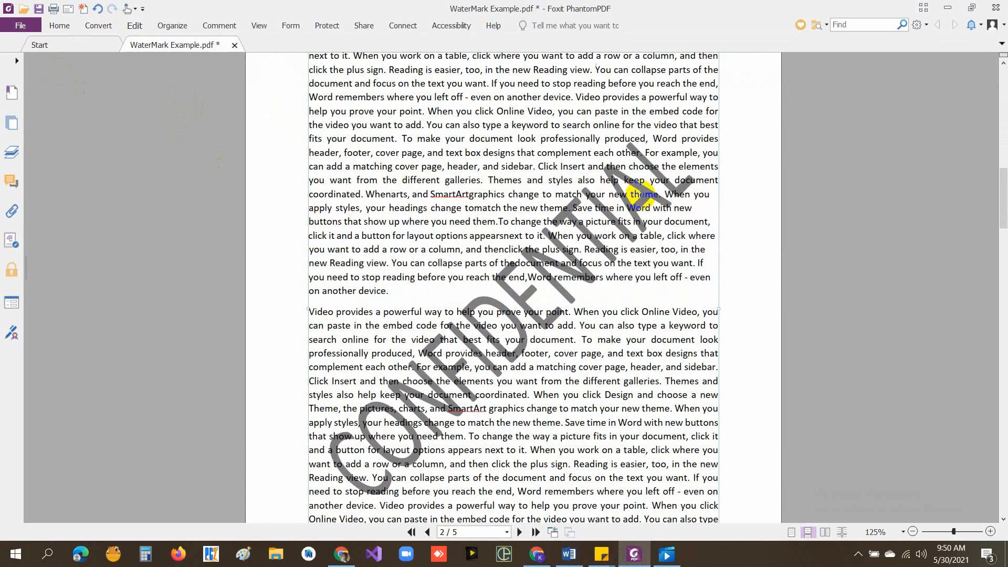
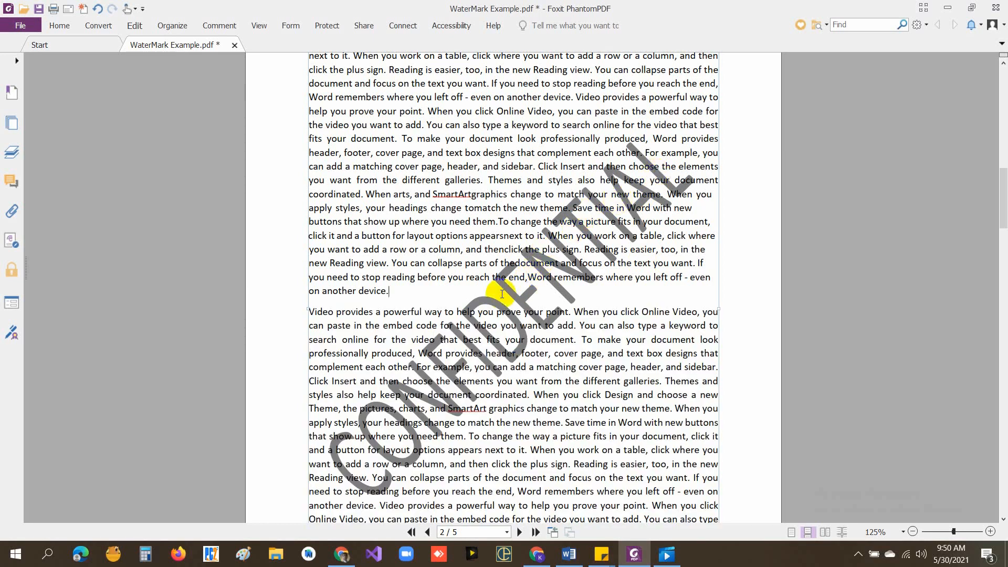
Step: Try to select the diagonal CONFIDENTIAL watermark behind the text on page 2
{"action": "double_click", "coordinate": [625, 236]}
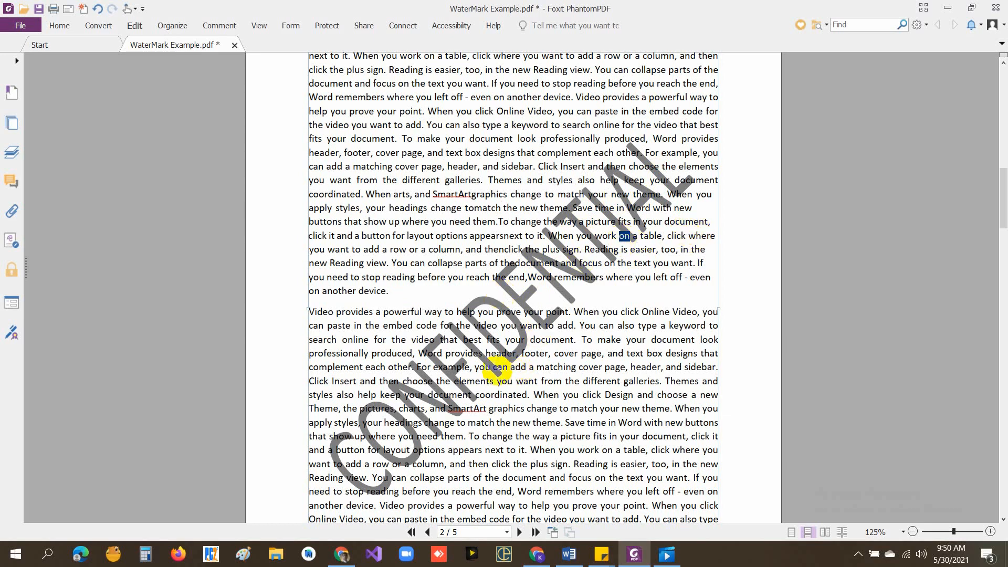
{"action": "double_click", "coordinate": [499, 368]}
{"action": "double_click", "coordinate": [462, 409]}
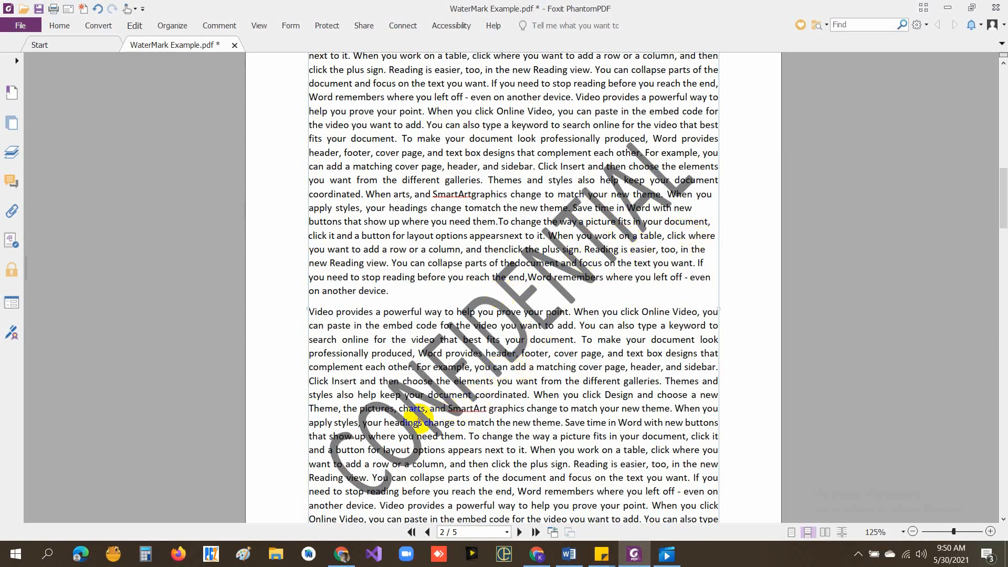
{"action": "double_click", "coordinate": [415, 423]}
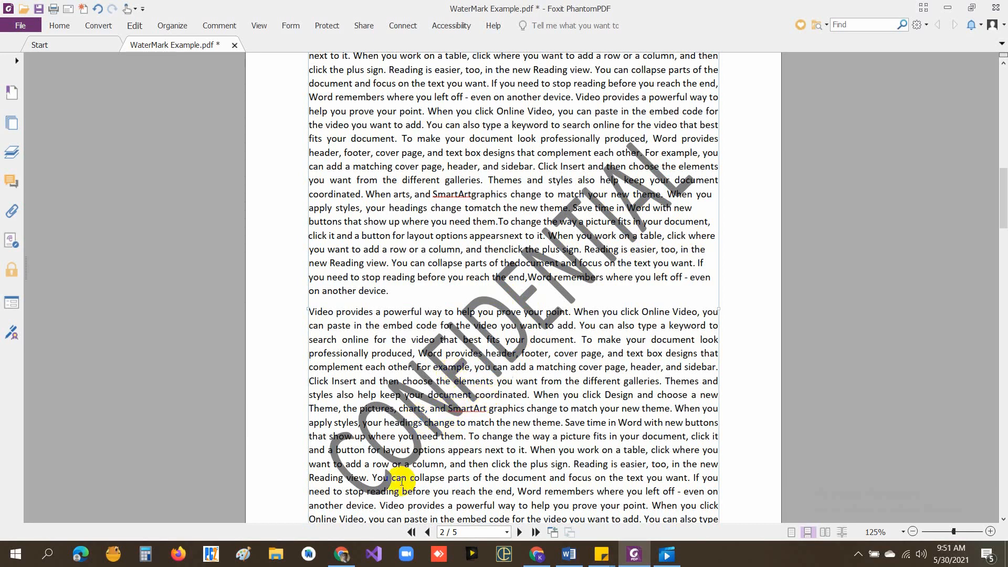
{"action": "left_click", "coordinate": [513, 381]}
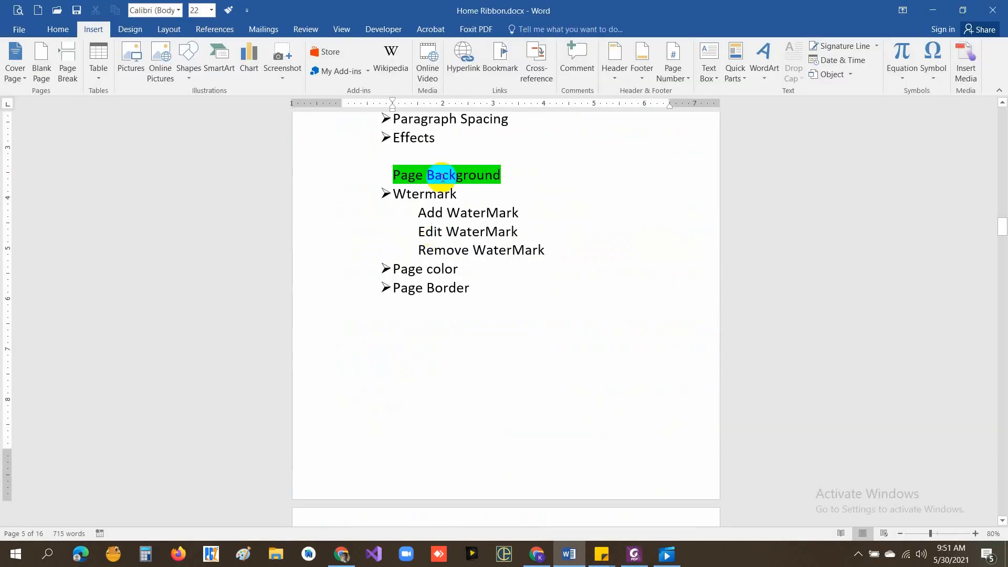
Step: In the Word document Home Ribbon.docx, add the CONFIDENTIAL 1 watermark and check it on the following page
{"action": "key", "text": "Up"}
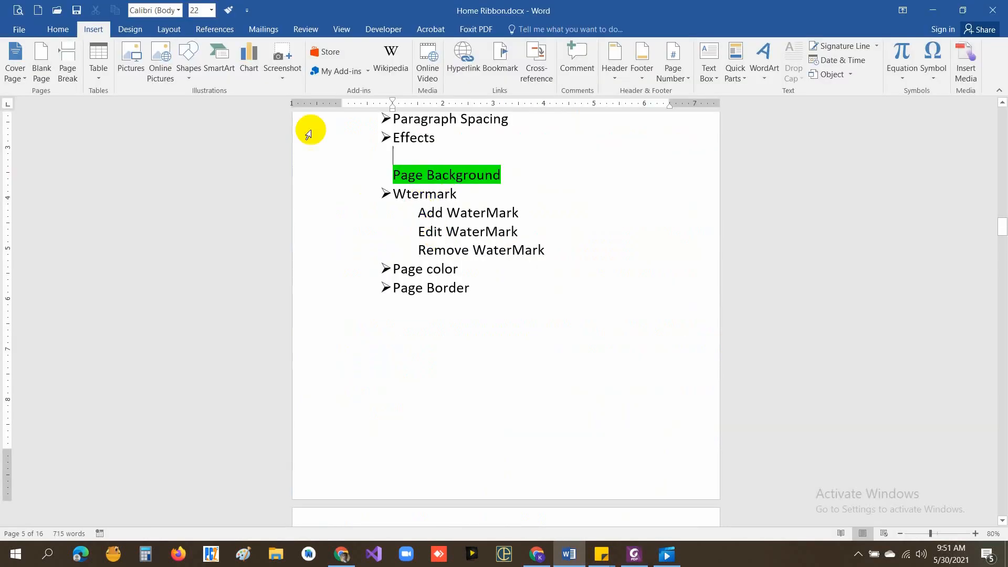
{"action": "left_click", "coordinate": [128, 33]}
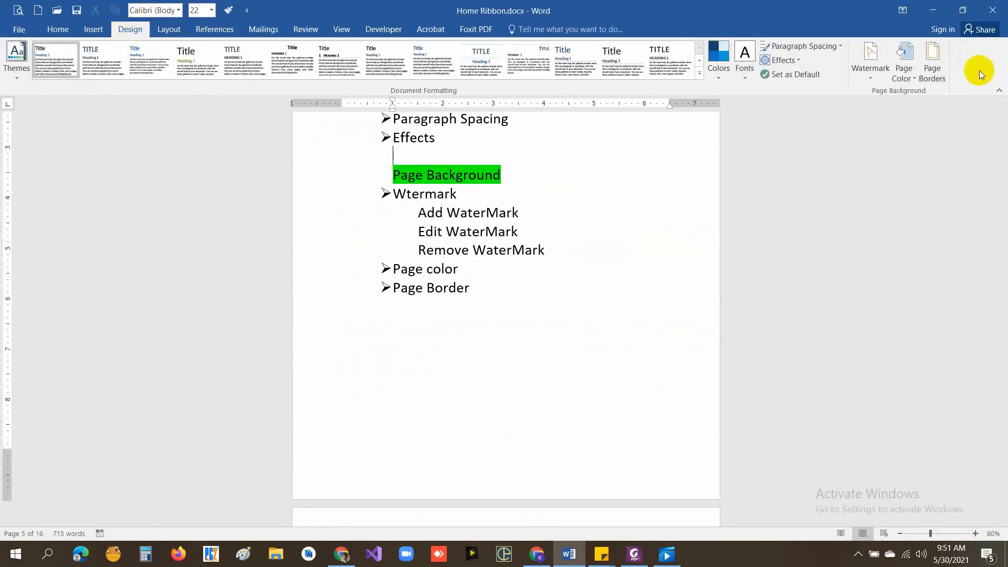
{"action": "left_click", "coordinate": [872, 78]}
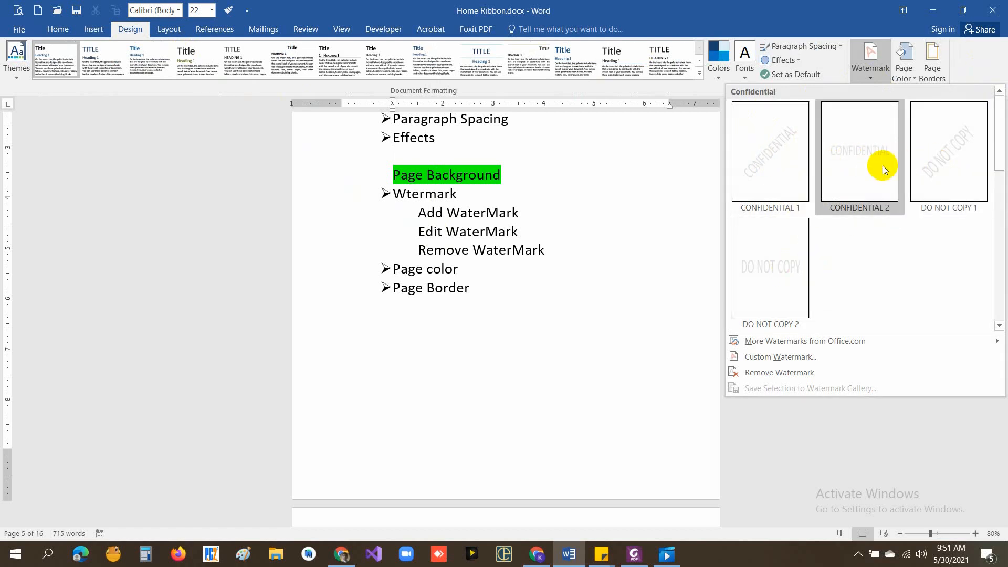
{"action": "left_click", "coordinate": [777, 165]}
{"action": "scroll", "coordinate": [507, 295], "scroll_direction": "down", "scroll_amount": 5}
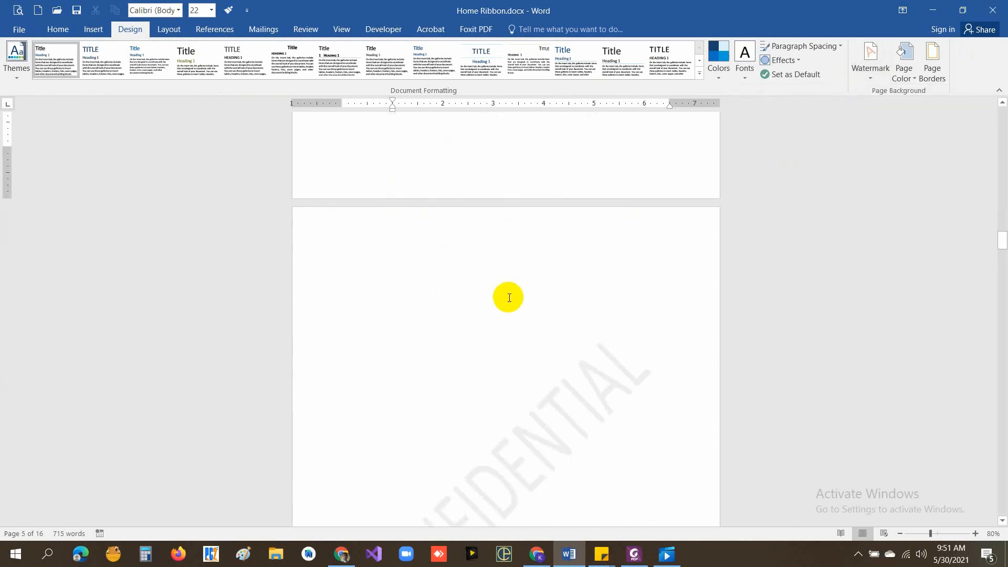
{"action": "scroll", "coordinate": [508, 298], "scroll_direction": "down", "scroll_amount": 4}
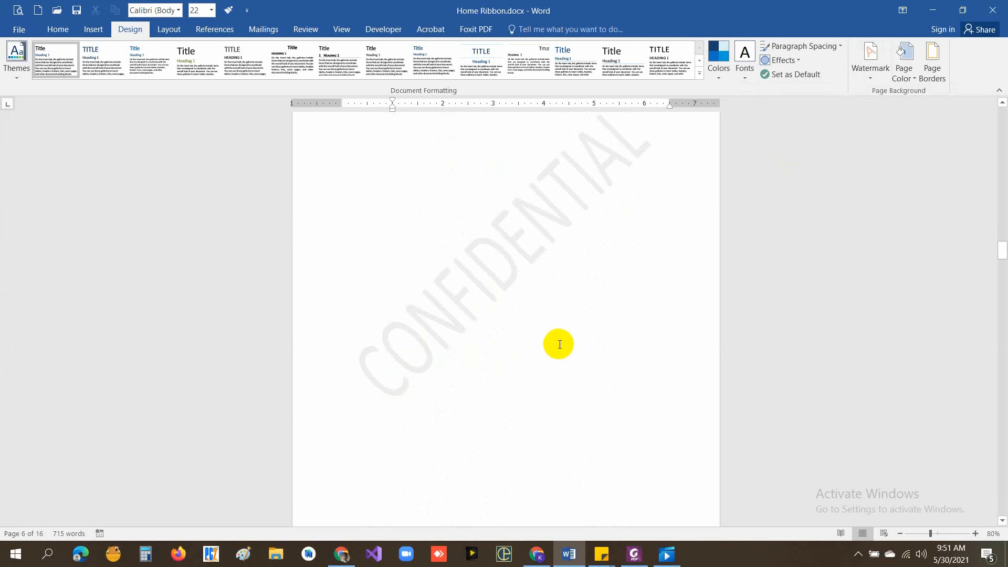
Step: Open the custom watermark settings from the page with the Page Background list and change the watermark text to "Tech Sheba"
{"action": "scroll", "coordinate": [559, 345], "scroll_direction": "up", "scroll_amount": 8}
{"action": "left_click", "coordinate": [871, 62]}
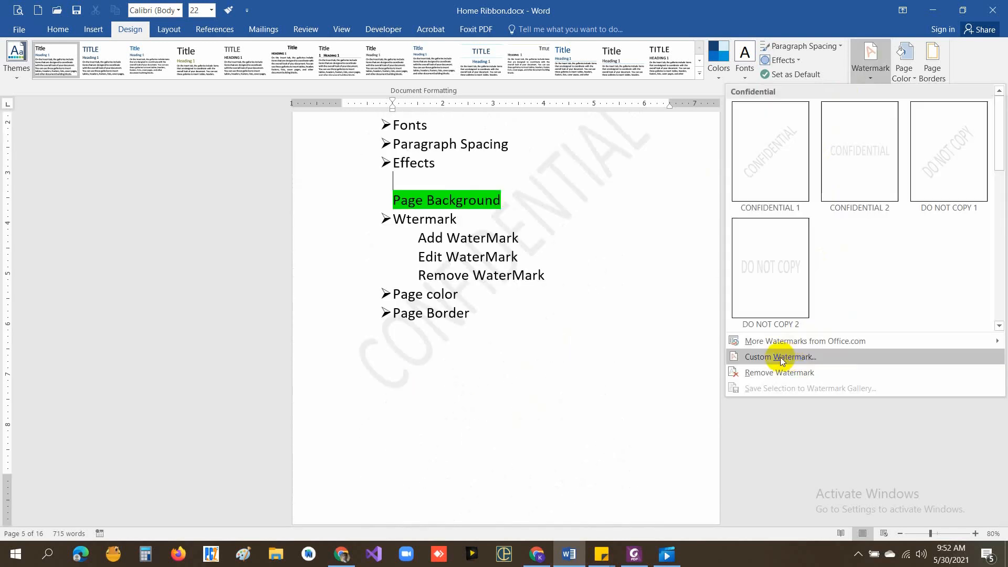
{"action": "left_click", "coordinate": [524, 141]}
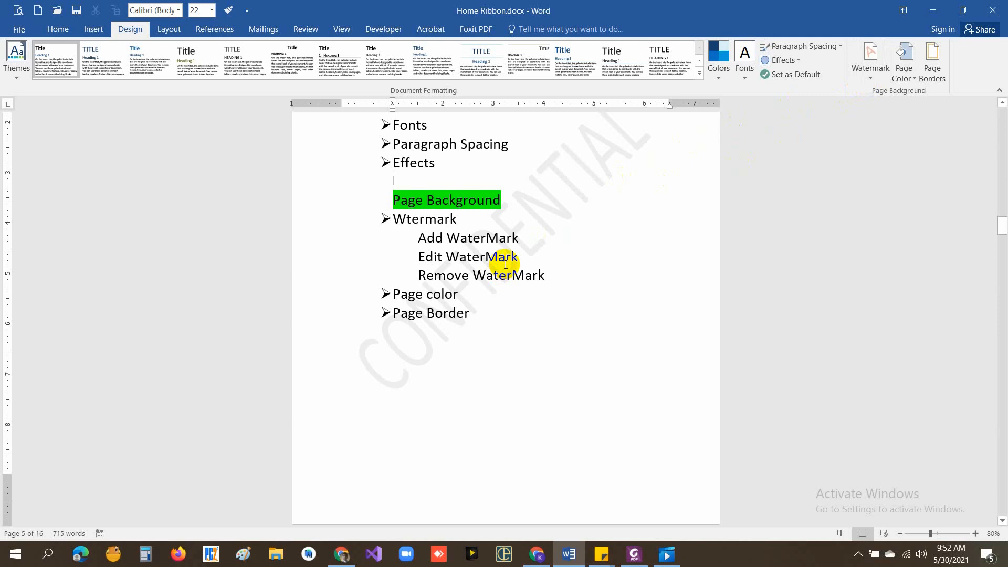
{"action": "left_click", "coordinate": [869, 78]}
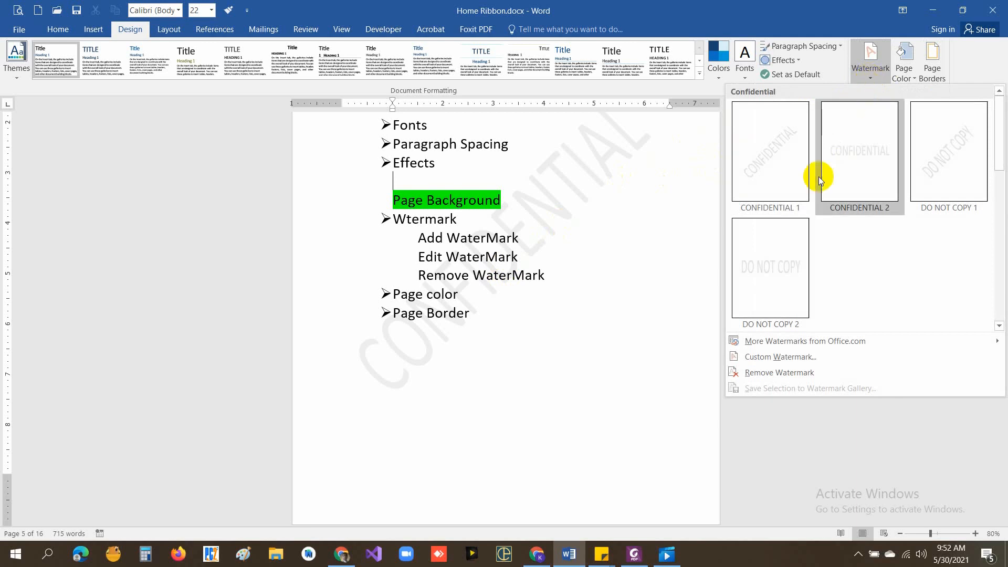
{"action": "left_click", "coordinate": [790, 359]}
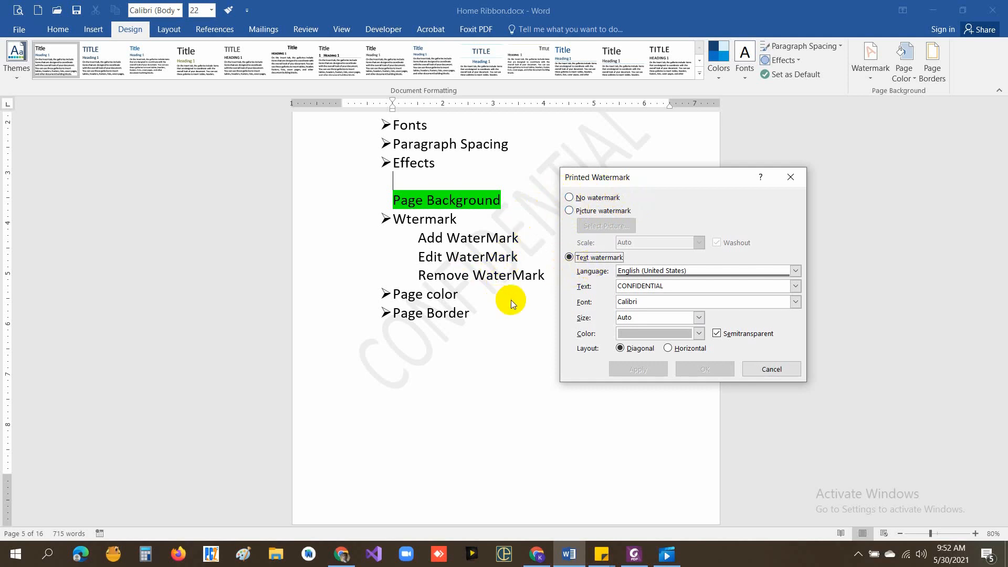
{"action": "double_click", "coordinate": [666, 285]}
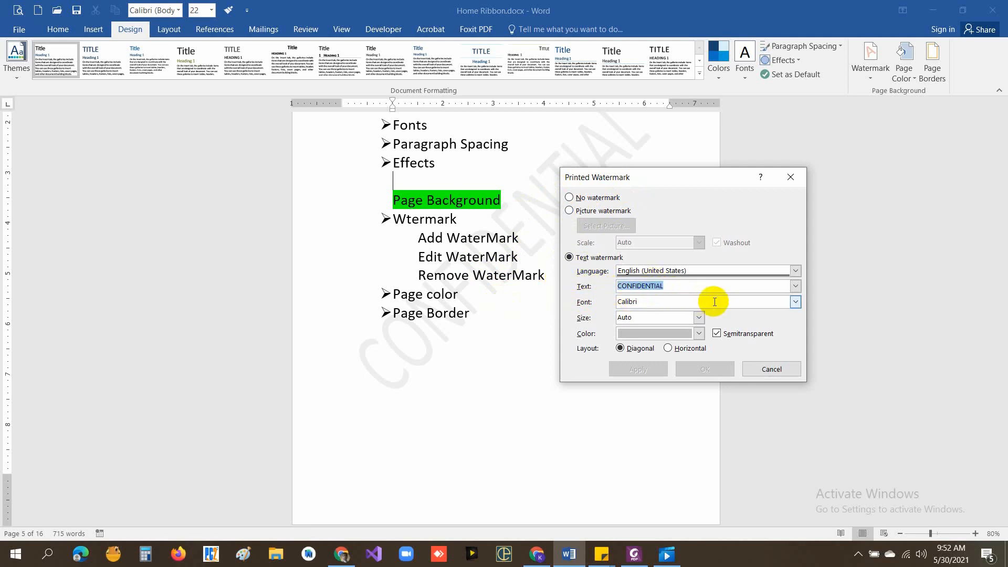
{"action": "type", "text": "Tech "}
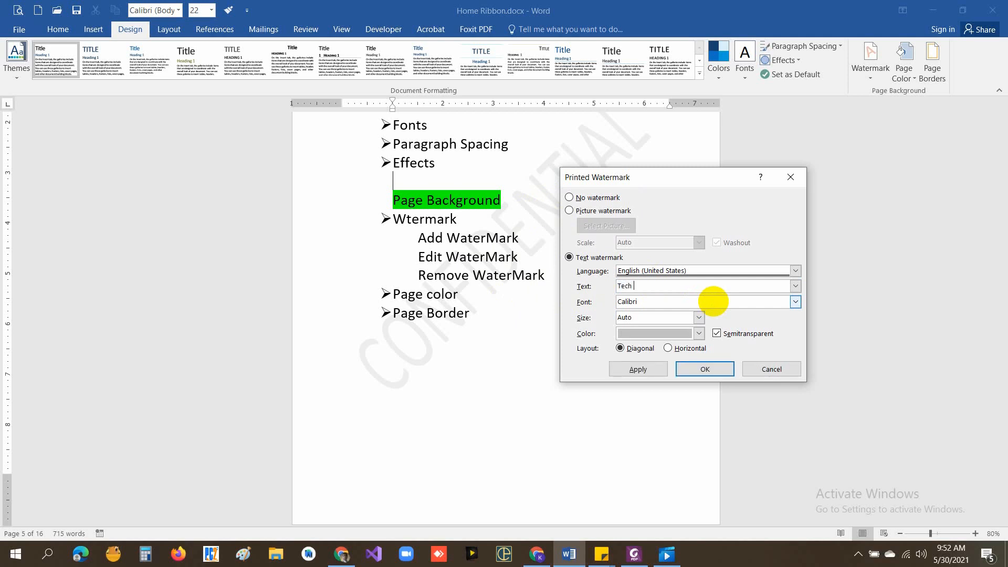
{"action": "type", "text": "Sheba"}
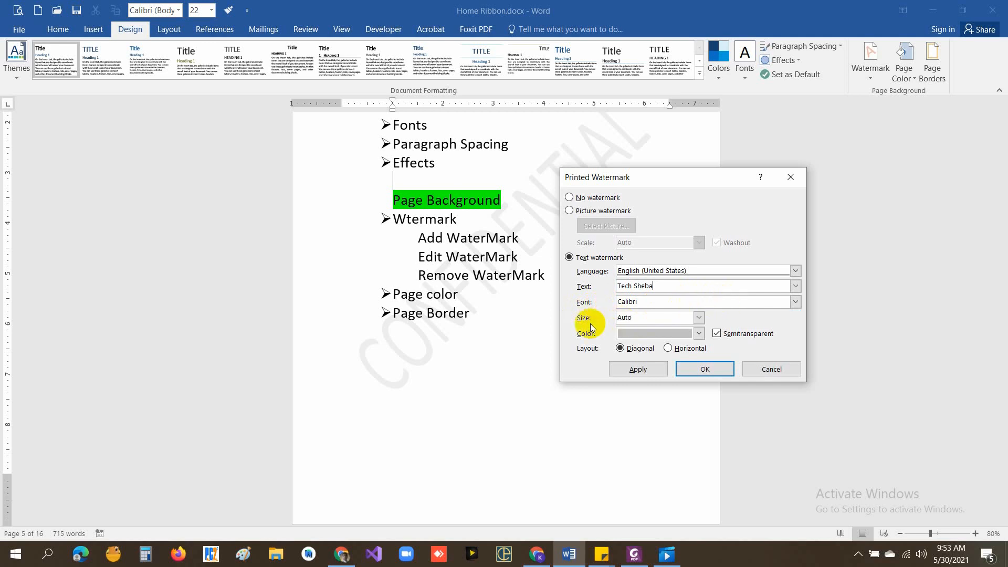
Step: Turn off the semitransparent option, keep the size on Auto, and apply the diagonal text watermark to the document
{"action": "left_click", "coordinate": [698, 318]}
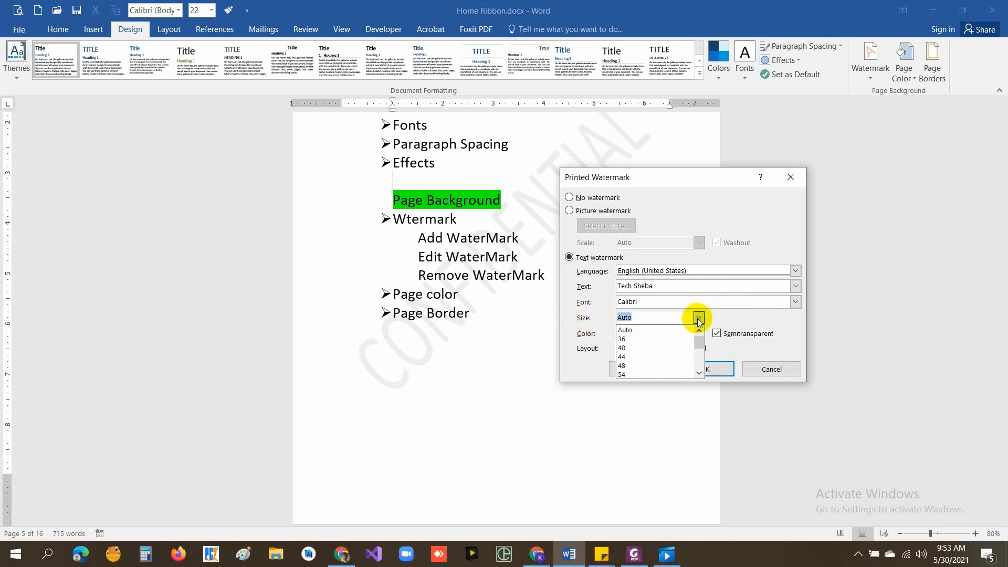
{"action": "left_click", "coordinate": [698, 318]}
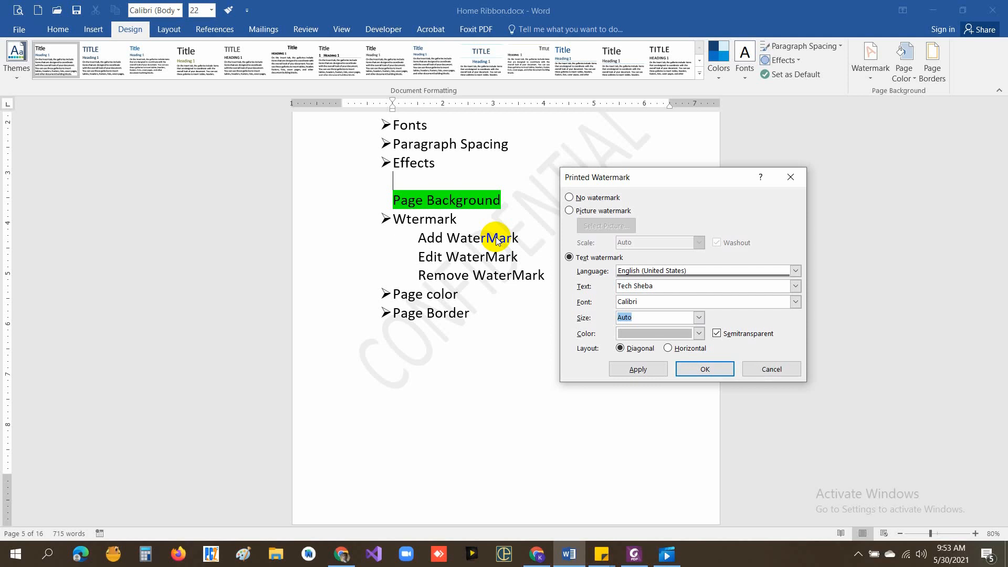
{"action": "left_click", "coordinate": [718, 335]}
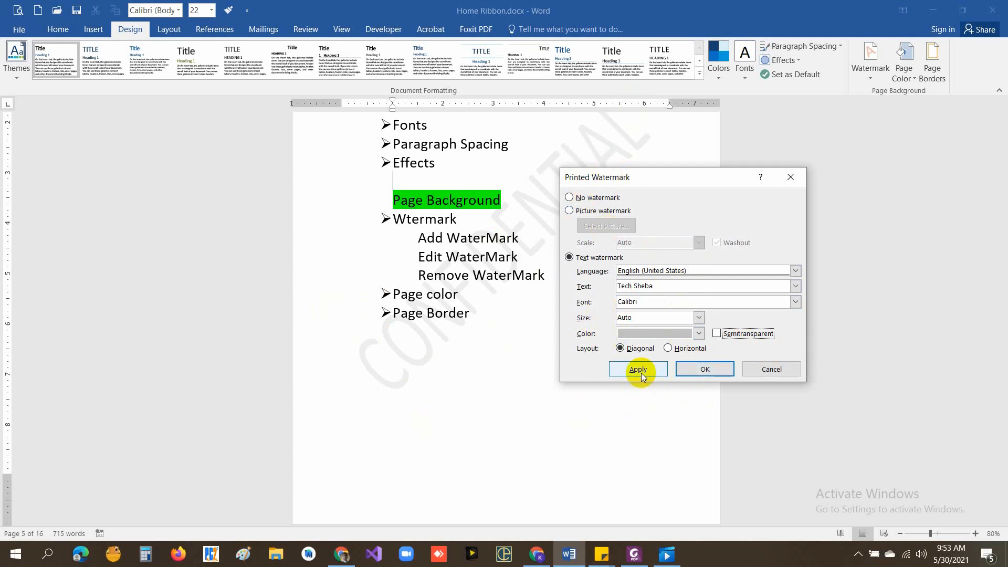
{"action": "left_click", "coordinate": [704, 368]}
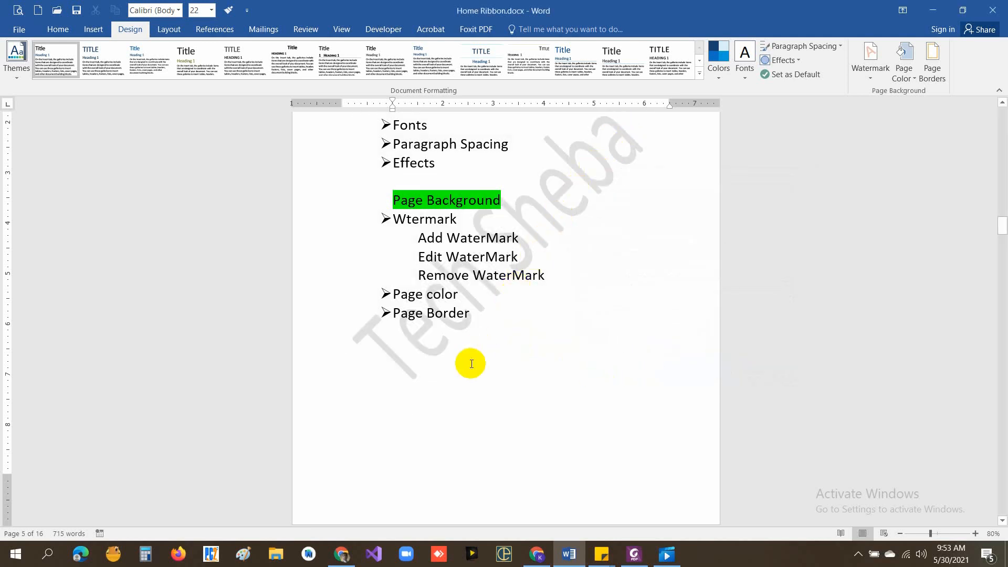
{"action": "scroll", "coordinate": [470, 364], "scroll_direction": "down", "scroll_amount": 1}
{"action": "scroll", "coordinate": [468, 363], "scroll_direction": "up", "scroll_amount": 1}
Step: Change the Tech Sheba watermark's color to Automatic and apply it
{"action": "left_click", "coordinate": [872, 81]}
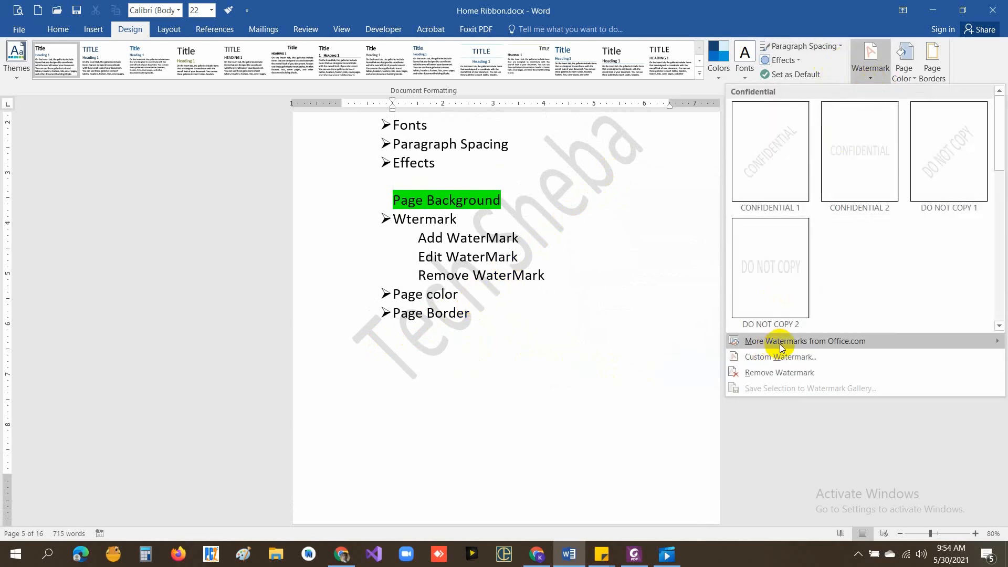
{"action": "left_click", "coordinate": [792, 359]}
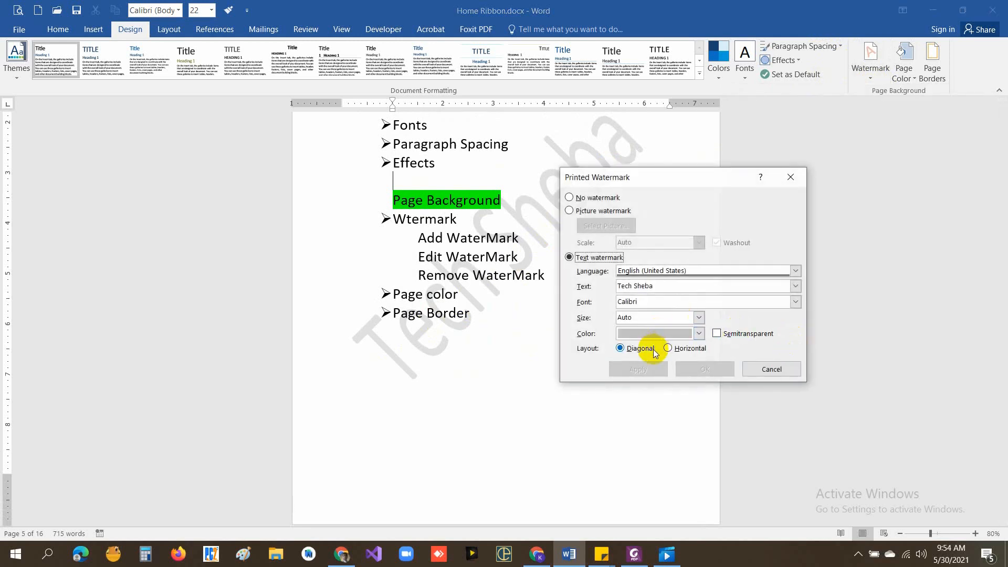
{"action": "left_click", "coordinate": [659, 334]}
{"action": "left_click", "coordinate": [629, 347]}
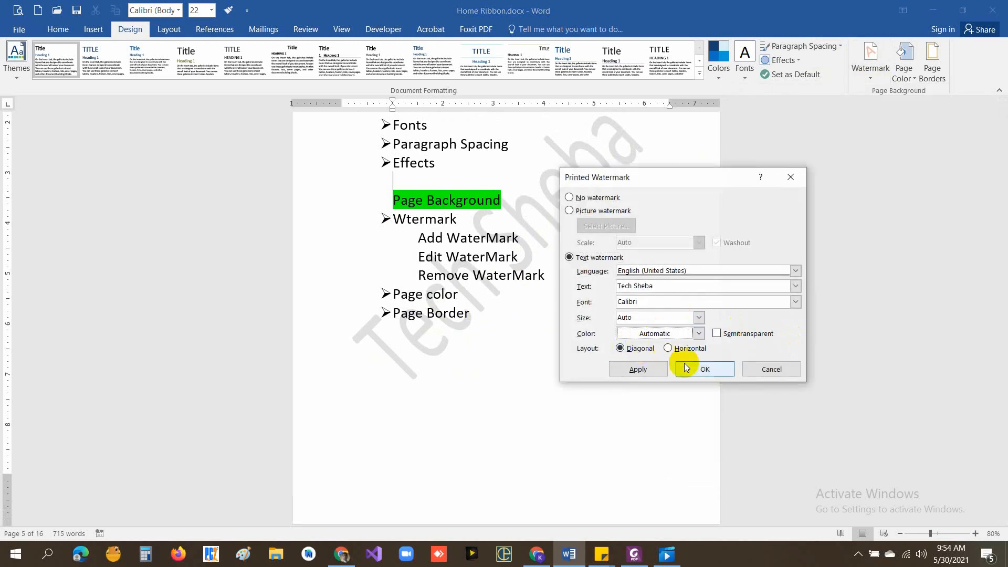
{"action": "left_click", "coordinate": [706, 369]}
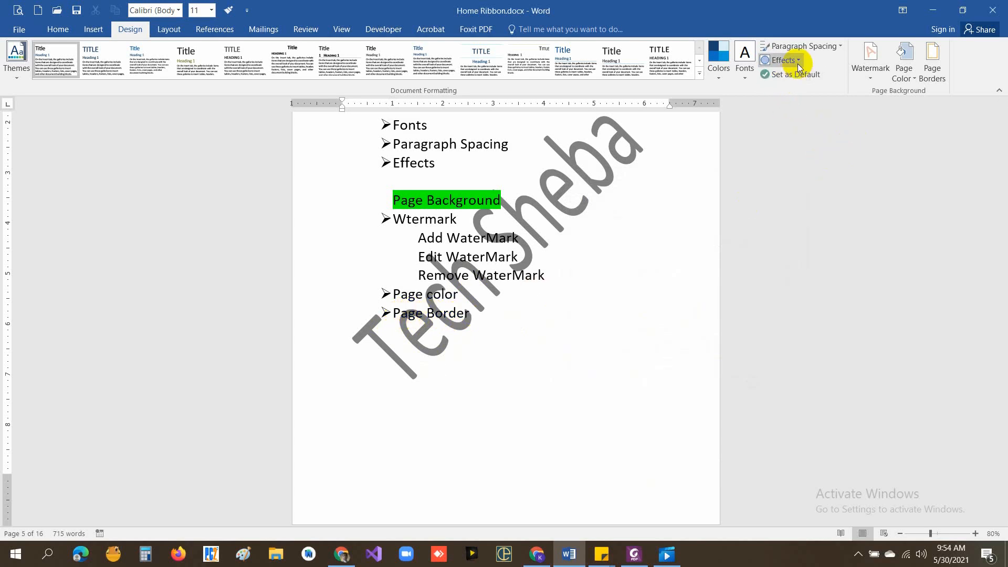
Step: Make the Tech Sheba watermark semitransparent and apply the change
{"action": "left_click", "coordinate": [869, 77]}
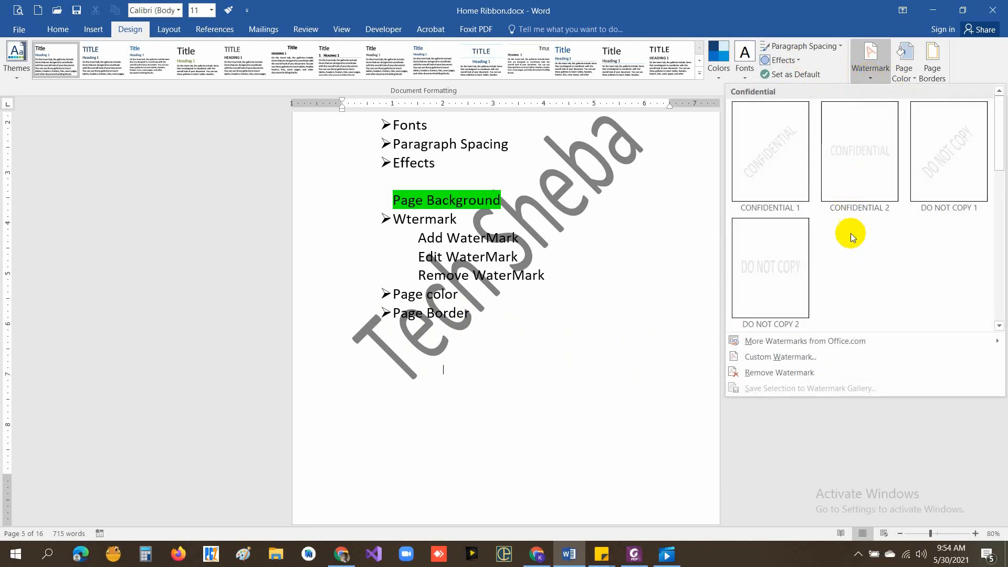
{"action": "left_click", "coordinate": [788, 356]}
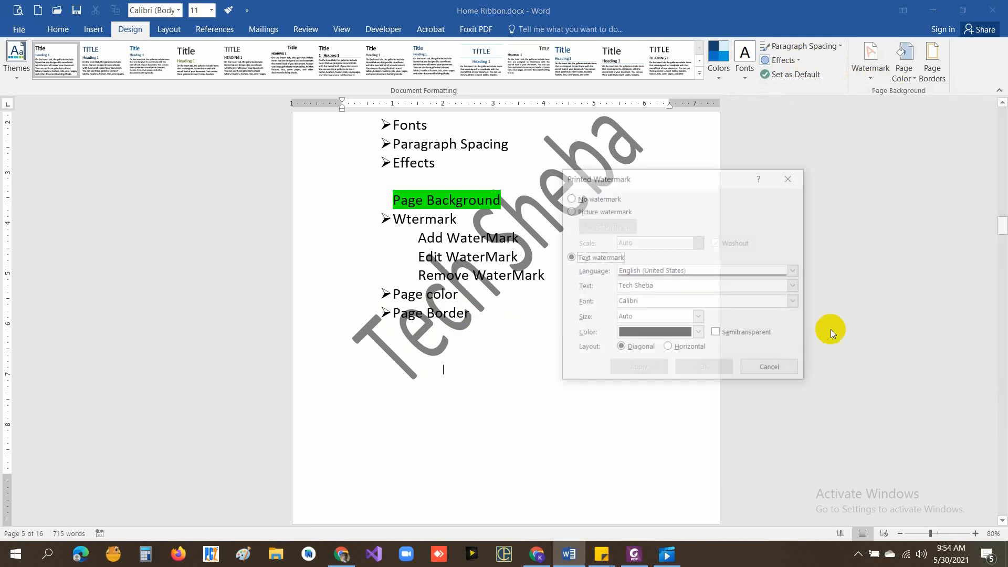
{"action": "left_click", "coordinate": [717, 333]}
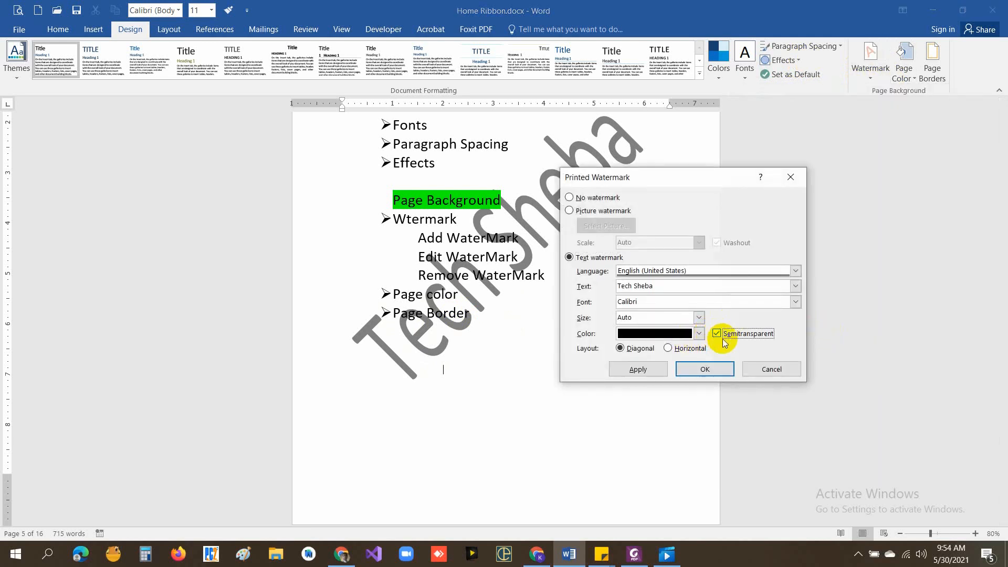
{"action": "left_click", "coordinate": [705, 369]}
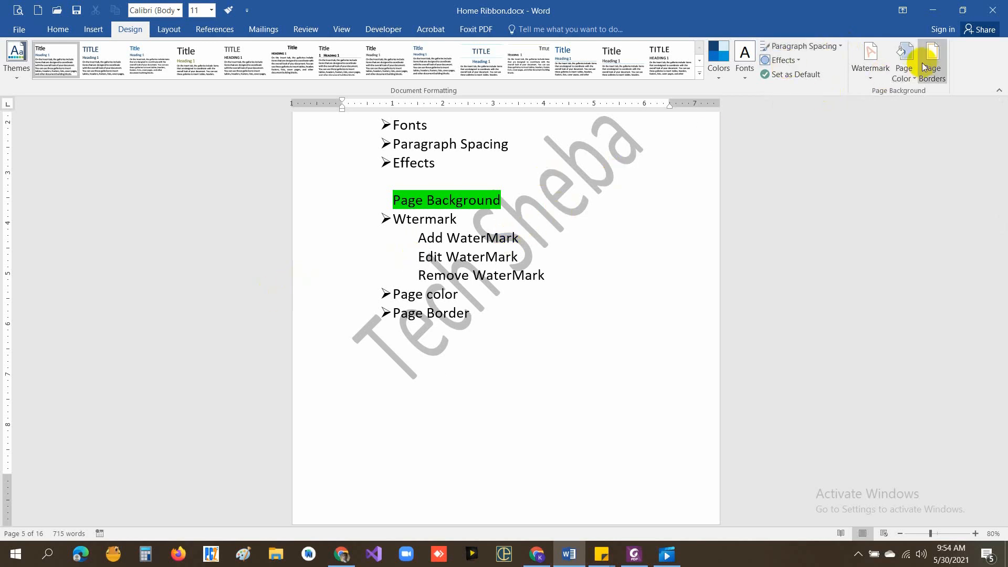
Step: Switch the custom watermark from text to a picture watermark and turn off Washout
{"action": "left_click", "coordinate": [872, 81]}
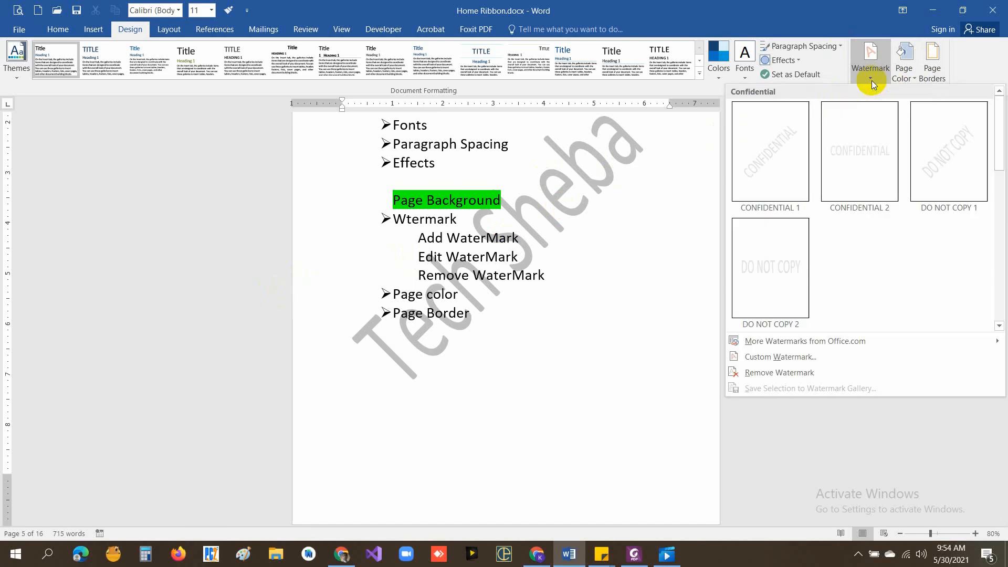
{"action": "left_click", "coordinate": [794, 358]}
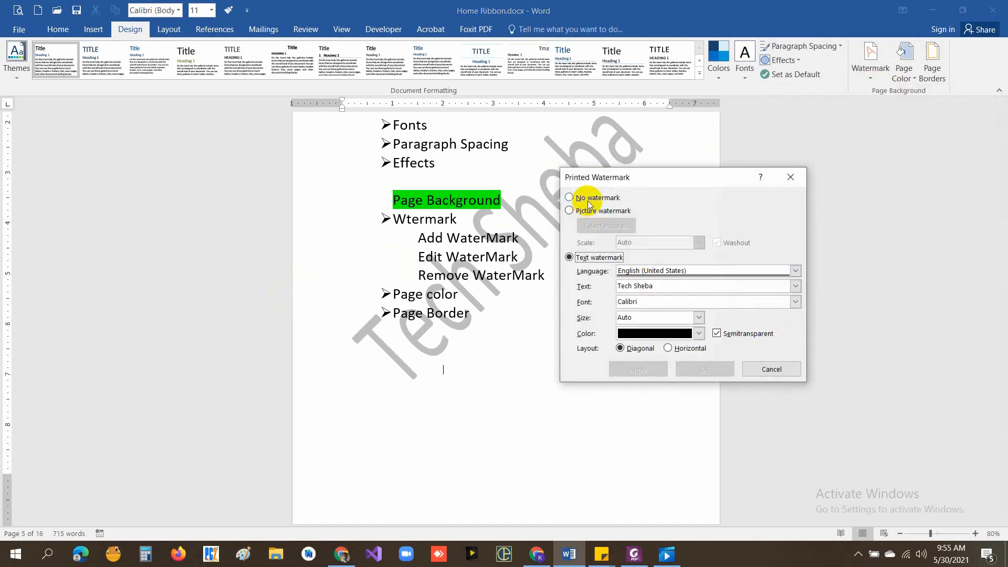
{"action": "left_click", "coordinate": [570, 211]}
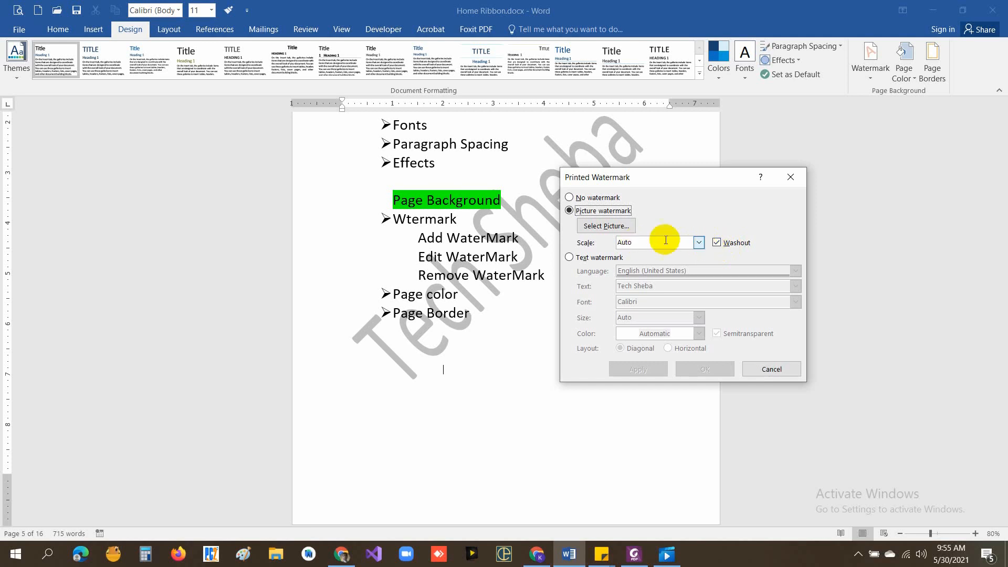
{"action": "left_click", "coordinate": [718, 243]}
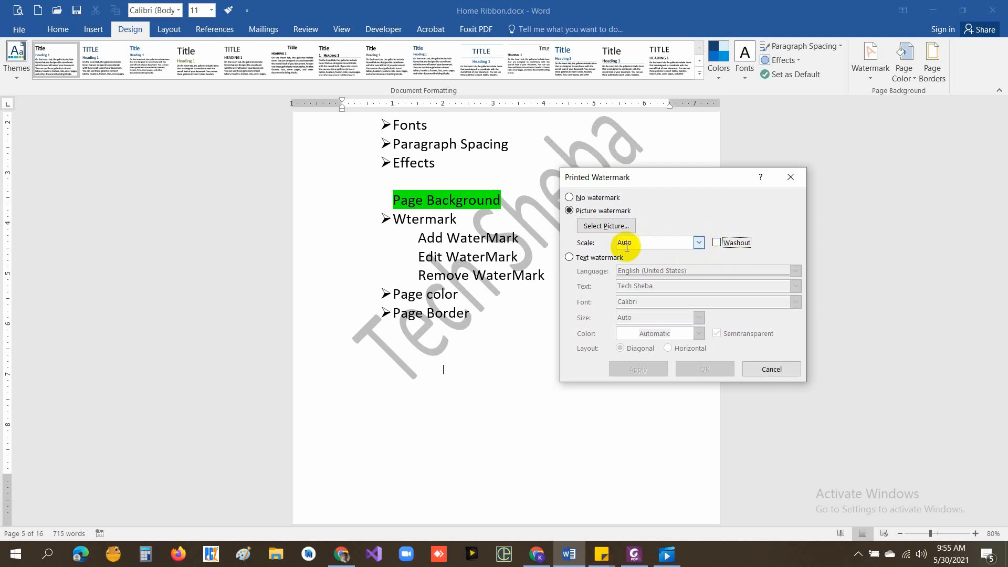
Step: Choose hire-a-virtual-assistant.png from the Pictures folder as the watermark picture and apply it
{"action": "left_click", "coordinate": [607, 226]}
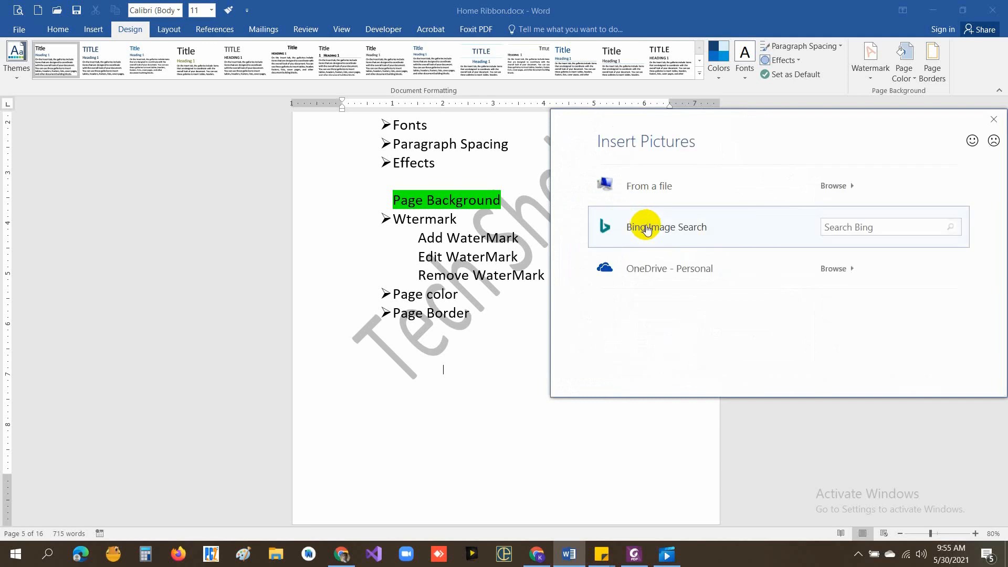
{"action": "left_click", "coordinate": [668, 188]}
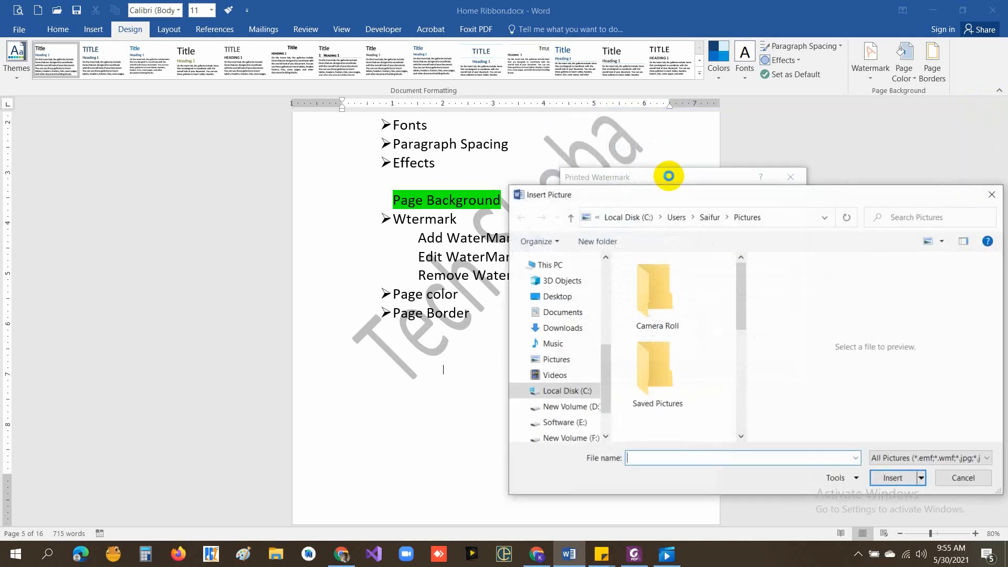
{"action": "scroll", "coordinate": [692, 345], "scroll_direction": "down", "scroll_amount": 2}
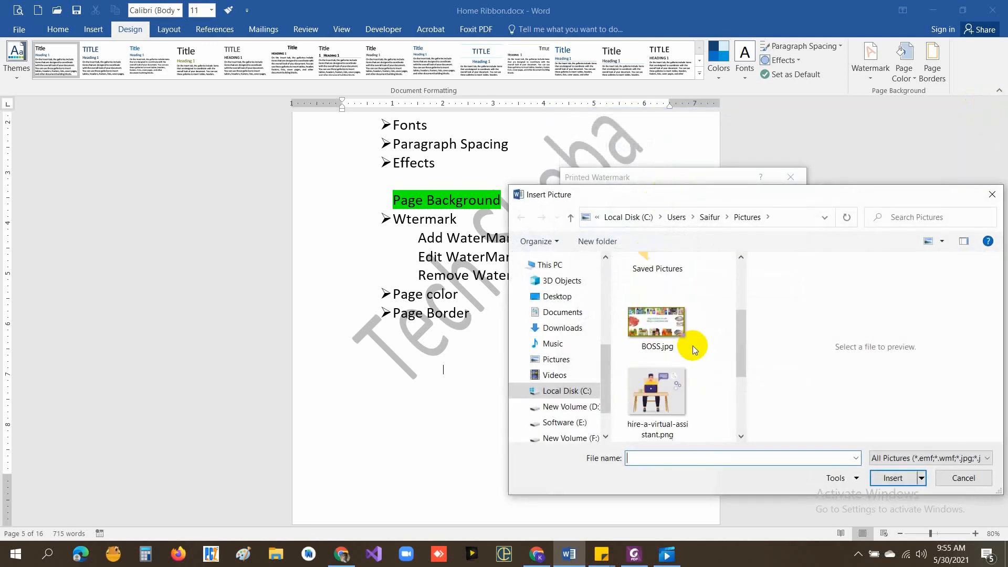
{"action": "left_click", "coordinate": [670, 378]}
{"action": "left_click", "coordinate": [893, 477]}
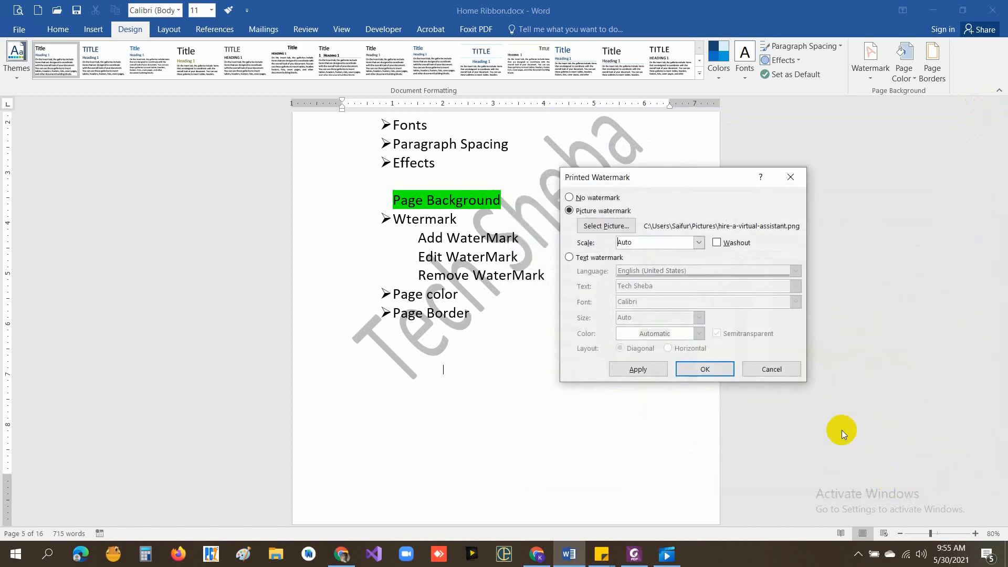
{"action": "left_click", "coordinate": [710, 369]}
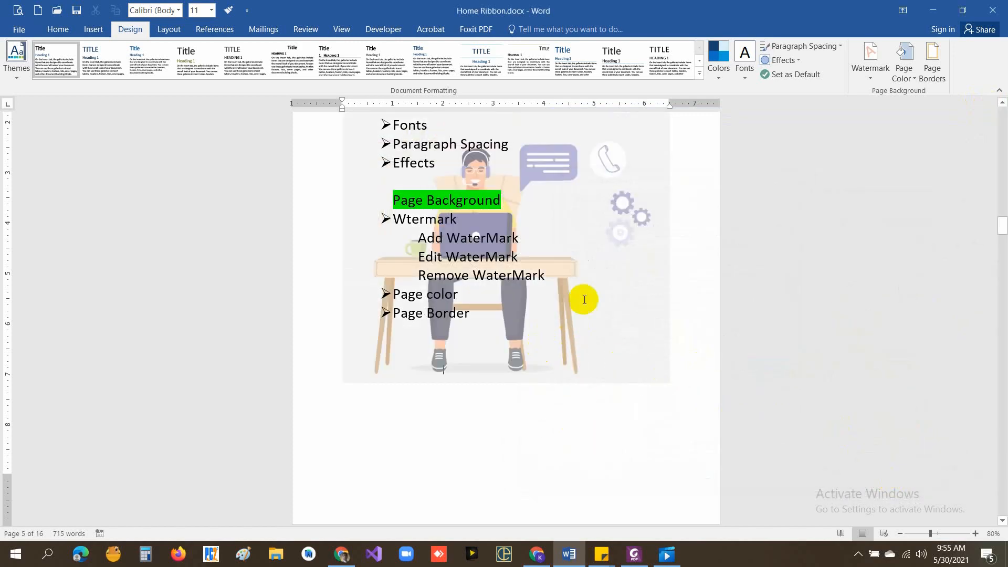
{"action": "left_click_drag", "start_coordinate": [577, 278], "coordinate": [597, 374]}
{"action": "left_click", "coordinate": [596, 374]}
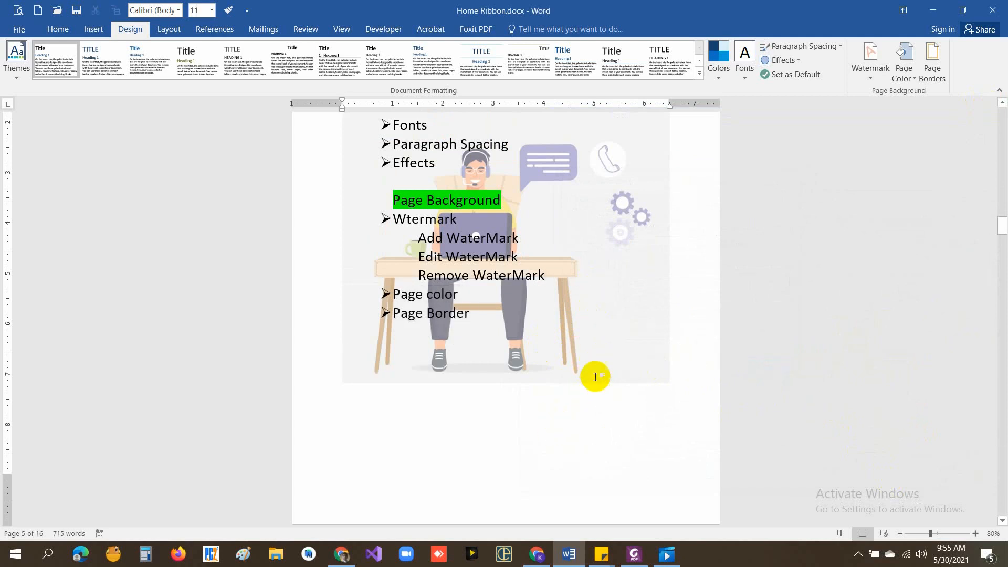
Step: Turn on Washout for the picture watermark, apply it, and check the faded picture on the following pages
{"action": "left_click", "coordinate": [871, 79]}
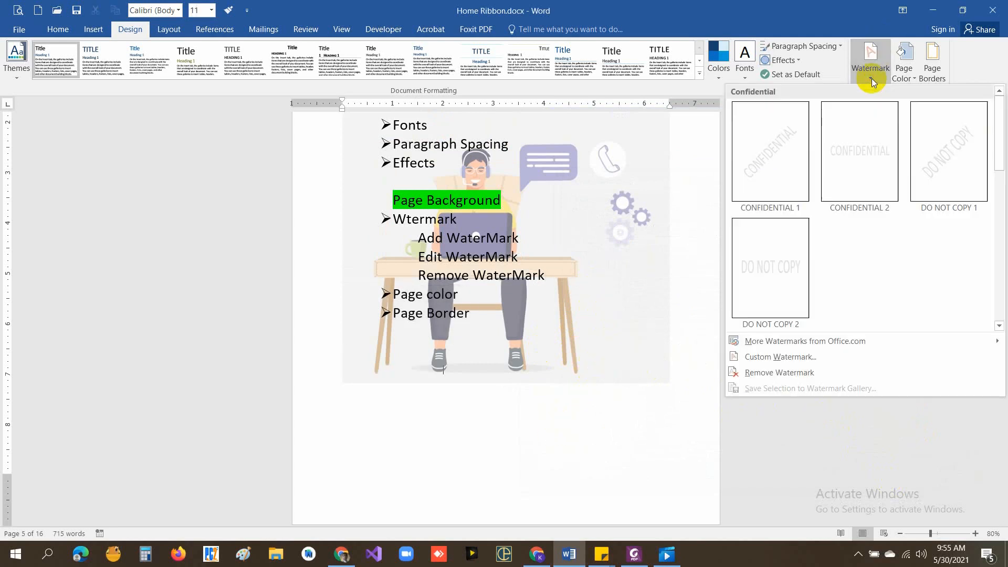
{"action": "left_click", "coordinate": [800, 358]}
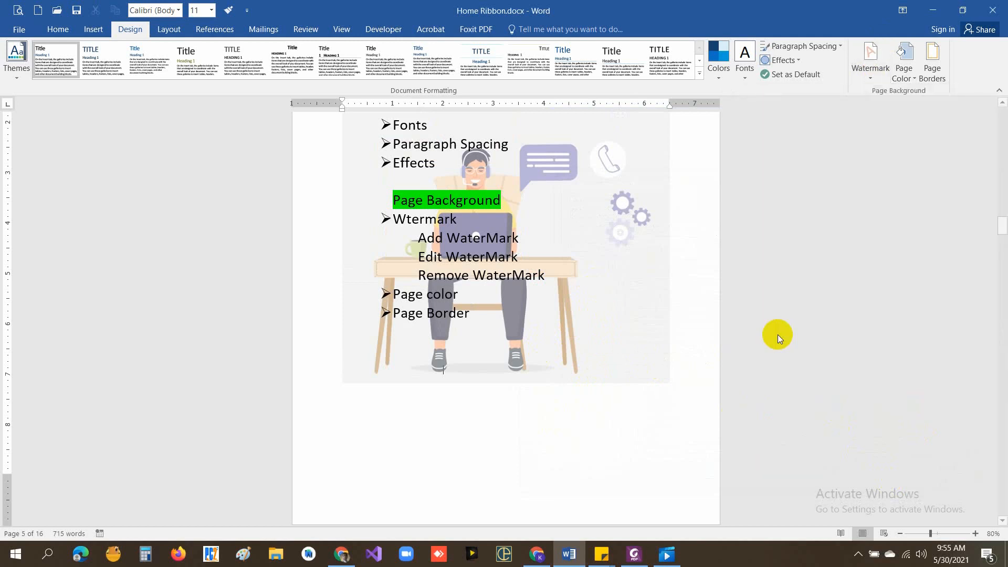
{"action": "left_click", "coordinate": [718, 245]}
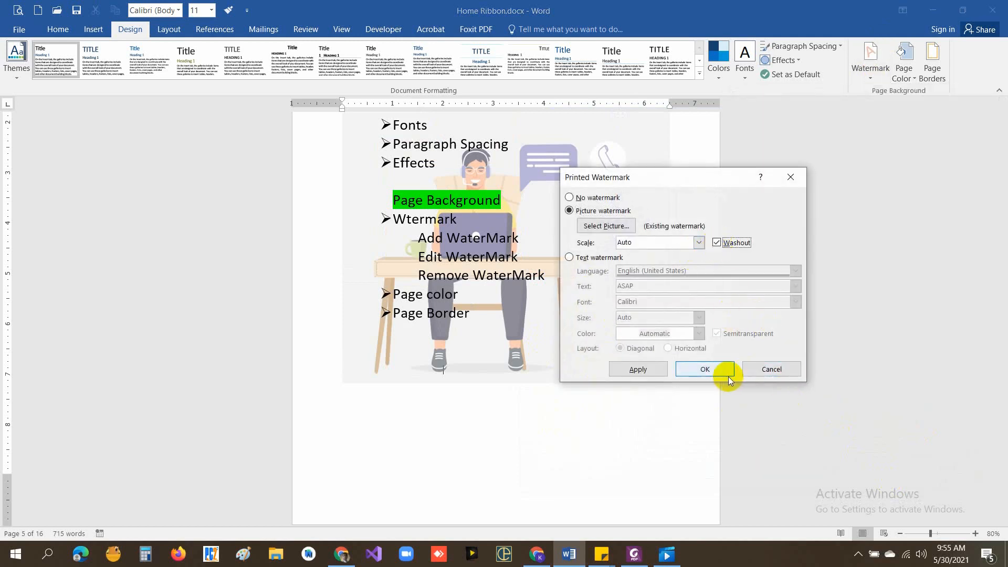
{"action": "left_click", "coordinate": [713, 371]}
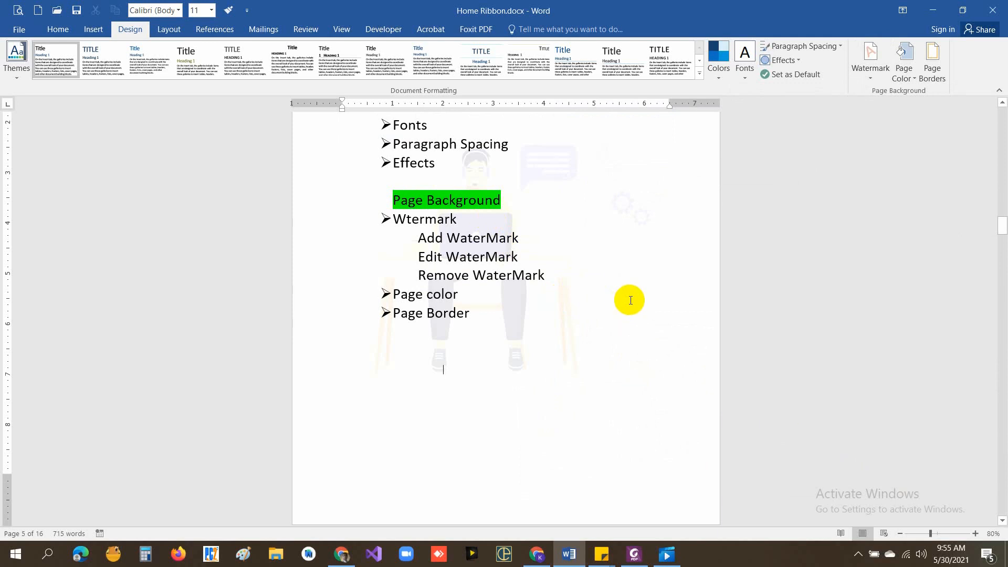
{"action": "scroll", "coordinate": [630, 300], "scroll_direction": "down", "scroll_amount": 20}
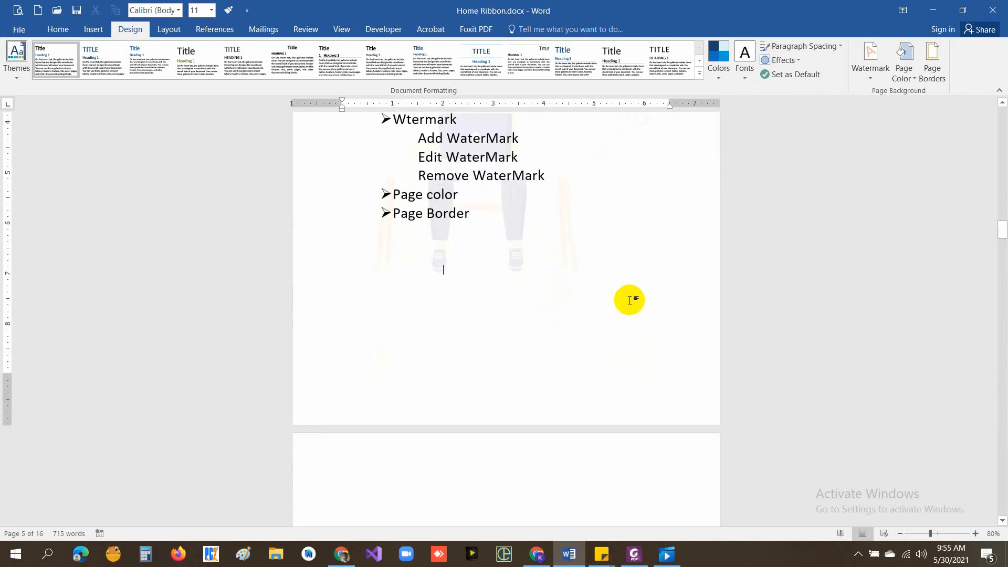
{"action": "scroll", "coordinate": [630, 298], "scroll_direction": "down", "scroll_amount": 20}
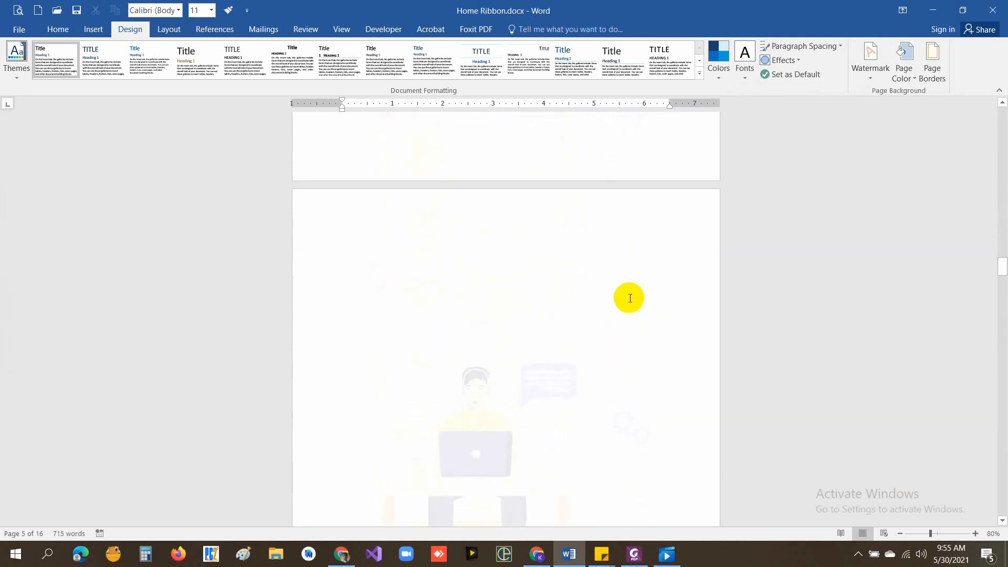
Step: Review the faded picture watermark across the document's pages and the options in the custom watermark settings
{"action": "scroll", "coordinate": [627, 297], "scroll_direction": "down", "scroll_amount": 20}
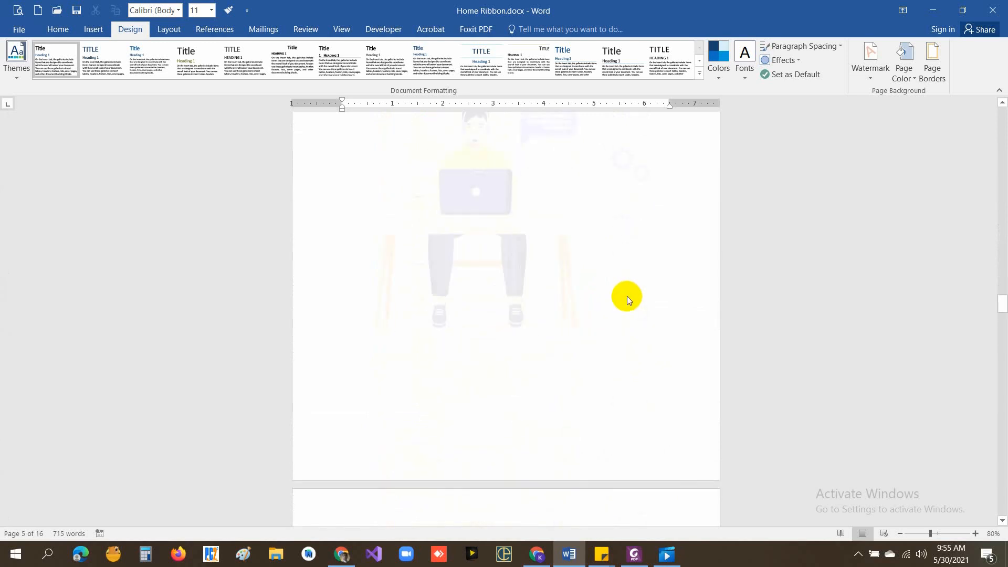
{"action": "scroll", "coordinate": [629, 295], "scroll_direction": "down", "scroll_amount": 20}
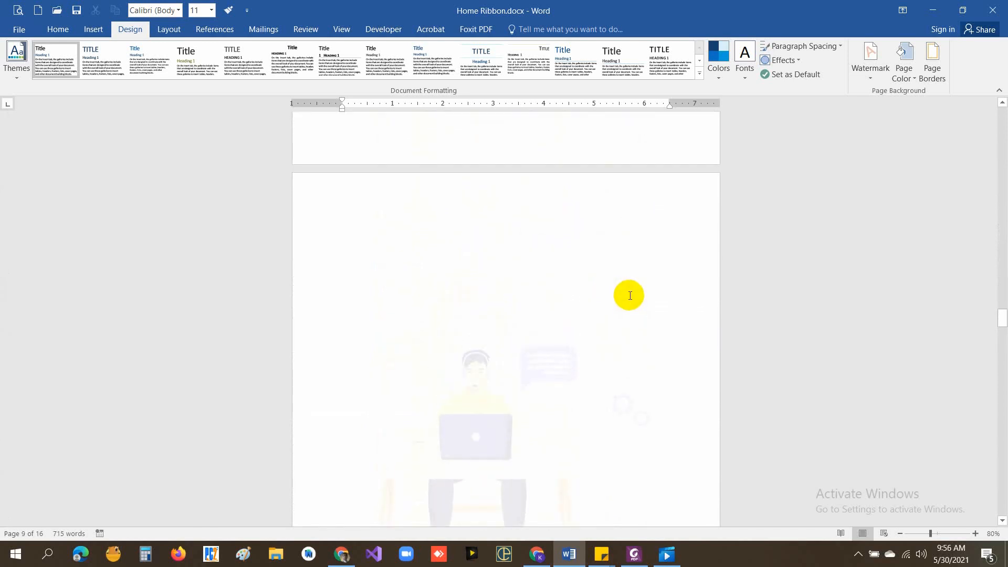
{"action": "scroll", "coordinate": [631, 295], "scroll_direction": "up", "scroll_amount": 20}
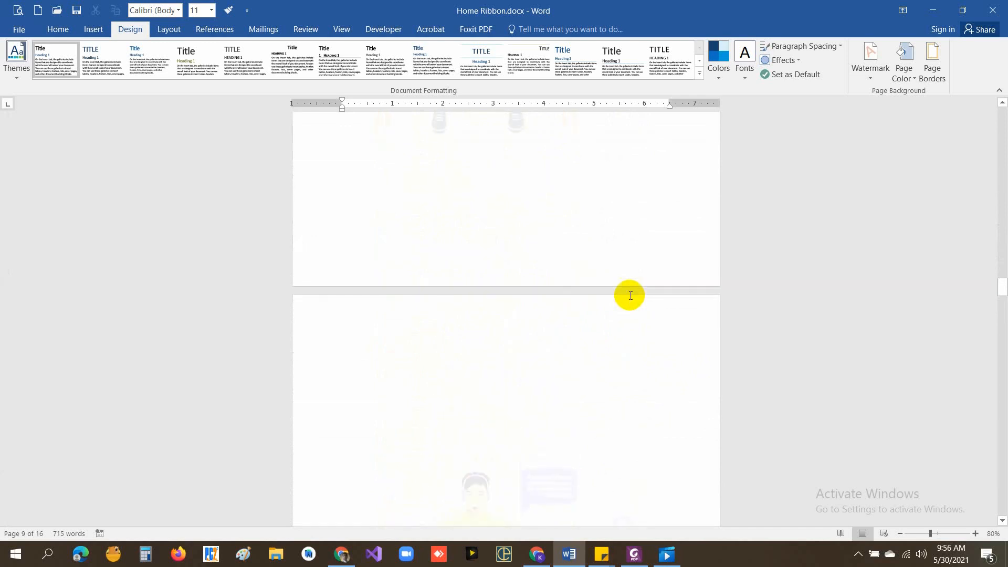
{"action": "scroll", "coordinate": [631, 295], "scroll_direction": "up", "scroll_amount": 20}
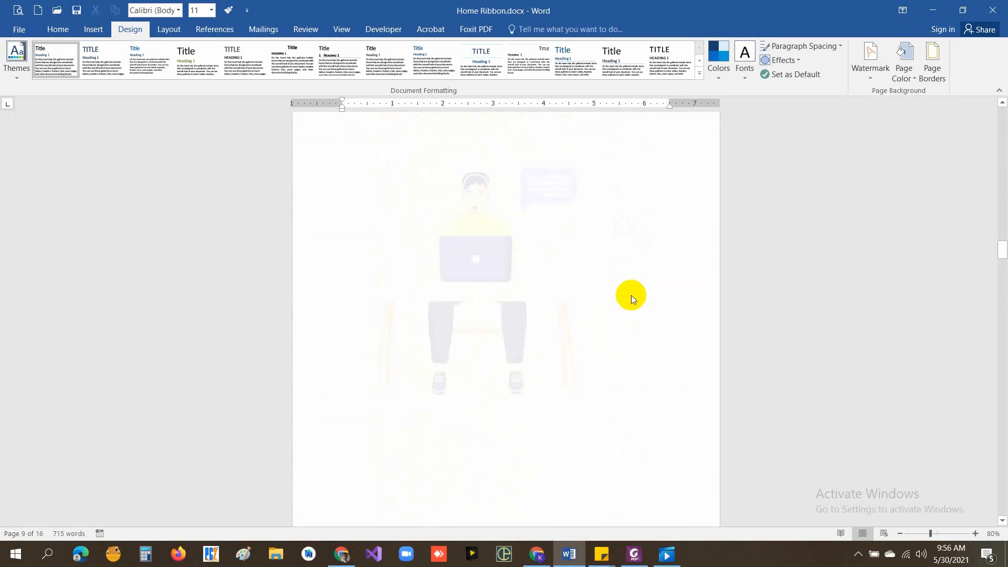
{"action": "scroll", "coordinate": [635, 296], "scroll_direction": "up", "scroll_amount": 1}
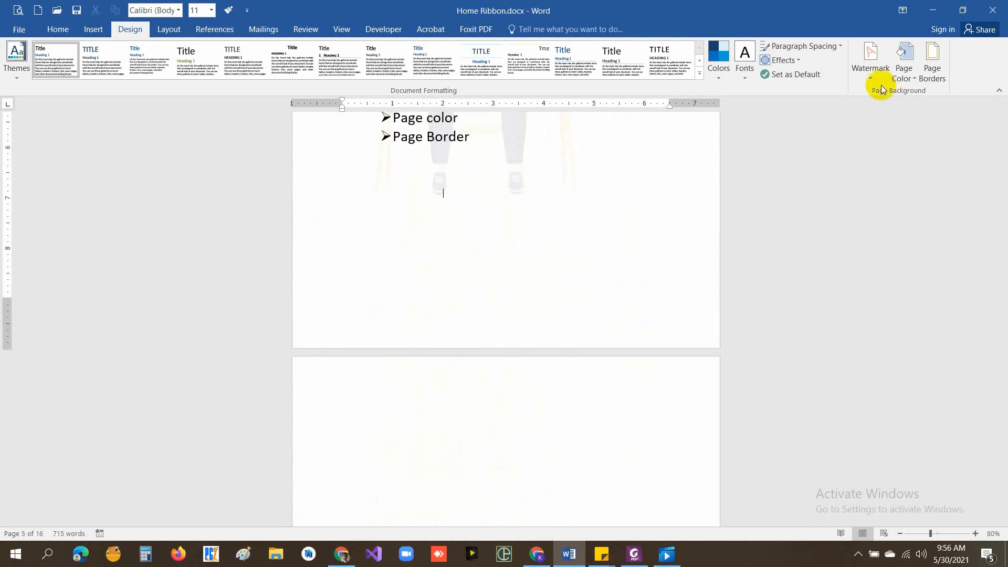
{"action": "left_click", "coordinate": [871, 79]}
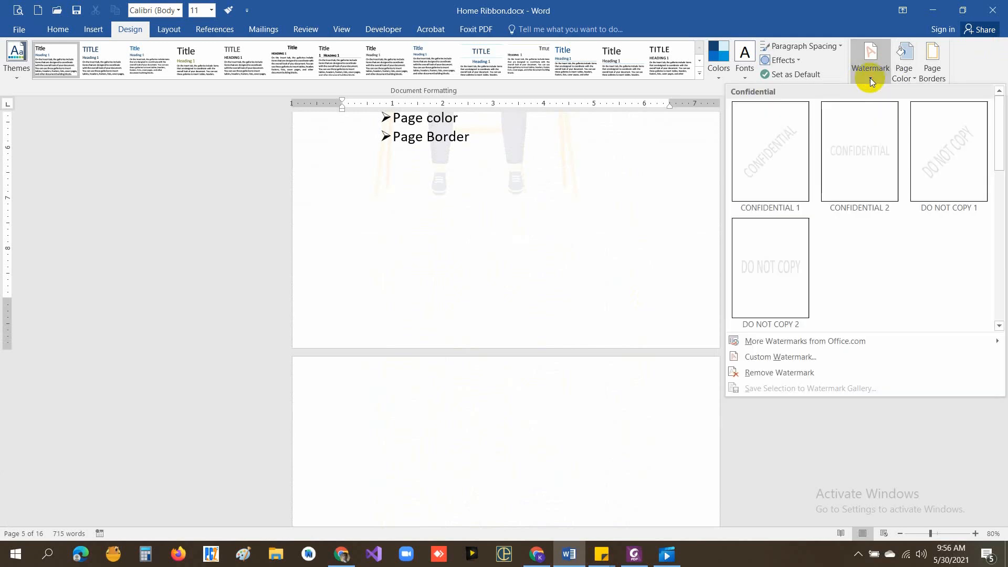
{"action": "left_click", "coordinate": [800, 354]}
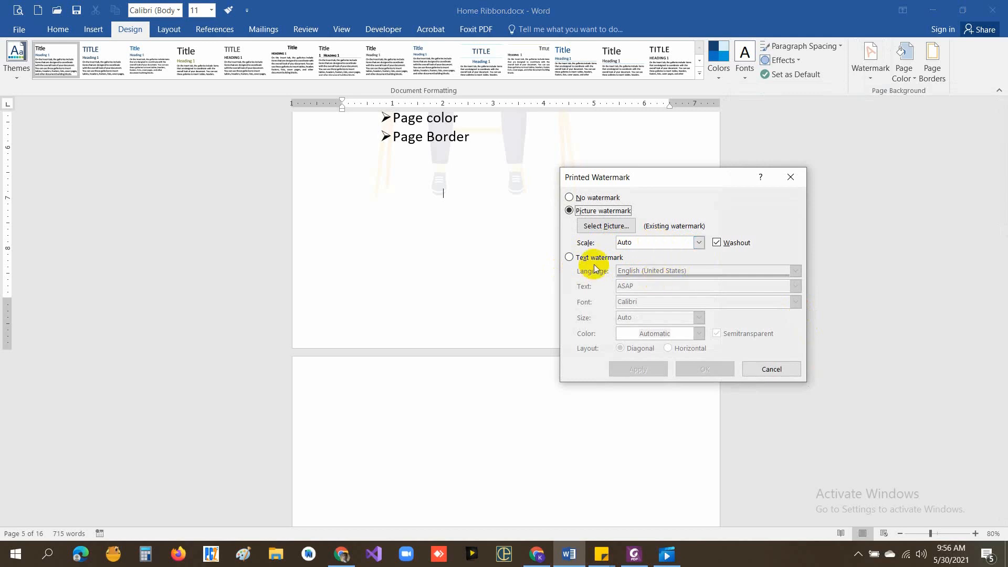
{"action": "left_click", "coordinate": [772, 370]}
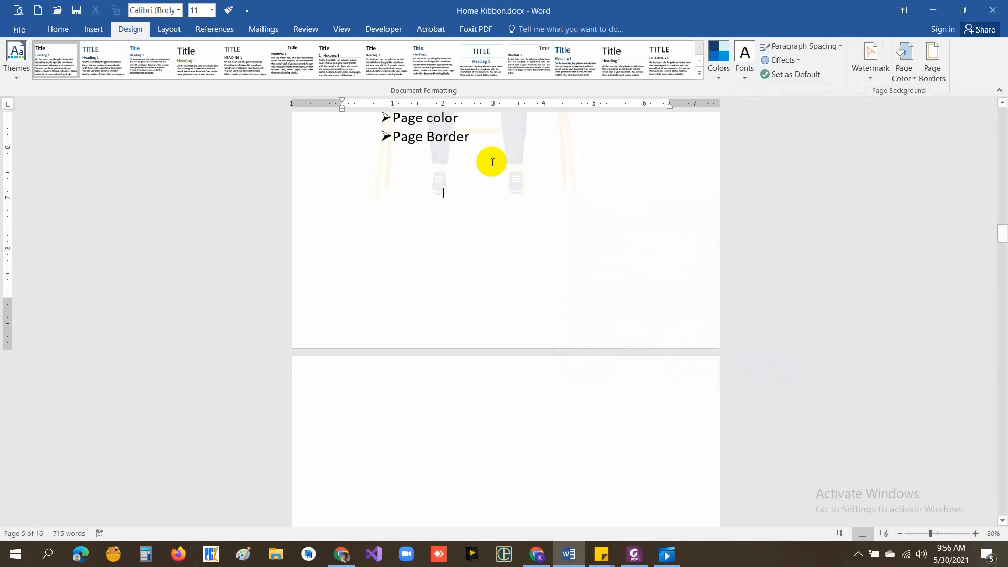
Step: Try removing the picture watermark by choosing No watermark in the custom watermark settings, and undo the removal
{"action": "scroll", "coordinate": [615, 282], "scroll_direction": "up", "scroll_amount": 5}
{"action": "scroll", "coordinate": [617, 283], "scroll_direction": "up", "scroll_amount": 2}
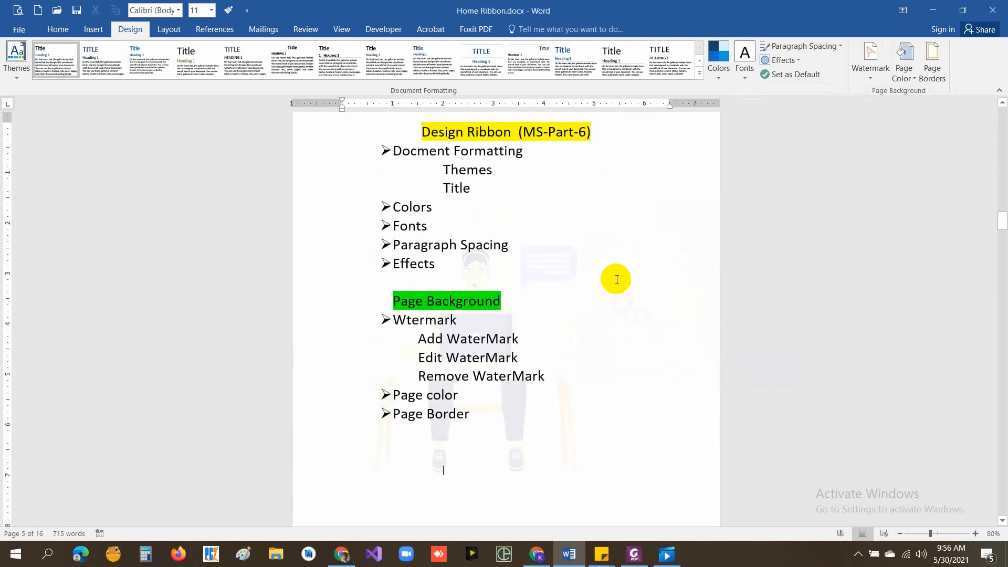
{"action": "scroll", "coordinate": [617, 281], "scroll_direction": "up", "scroll_amount": 2}
{"action": "scroll", "coordinate": [617, 280], "scroll_direction": "down", "scroll_amount": 5}
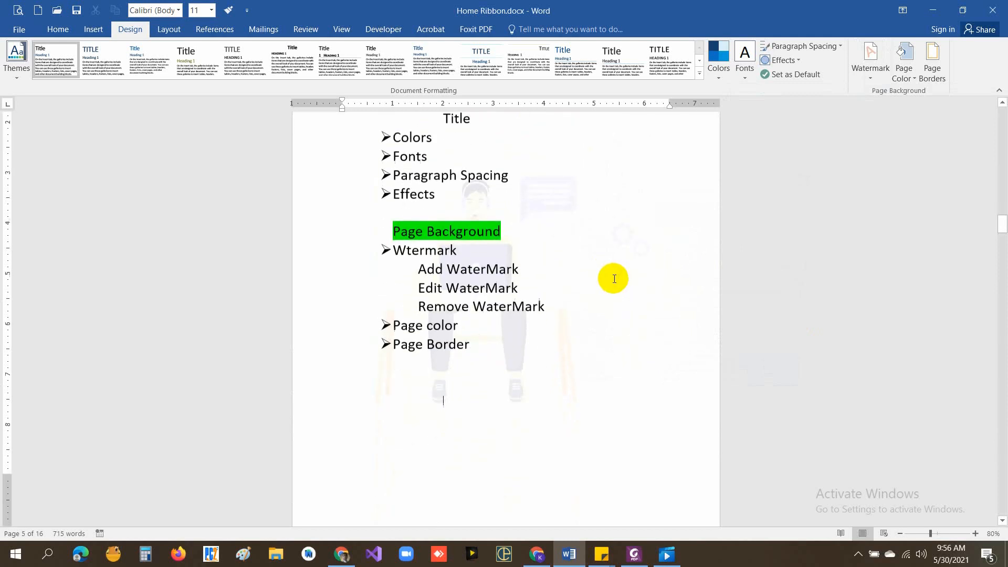
{"action": "left_click", "coordinate": [870, 82]}
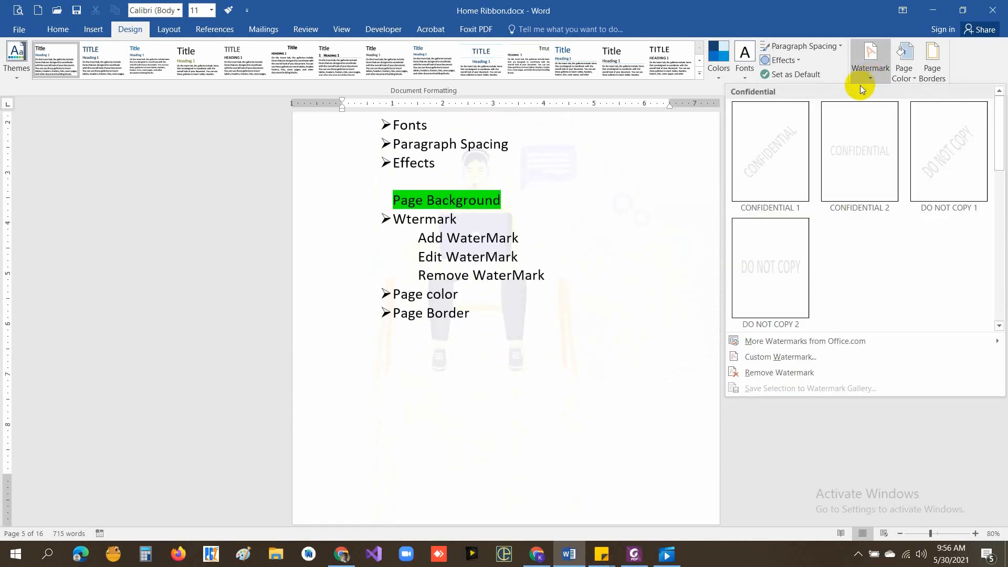
{"action": "left_click", "coordinate": [781, 357]}
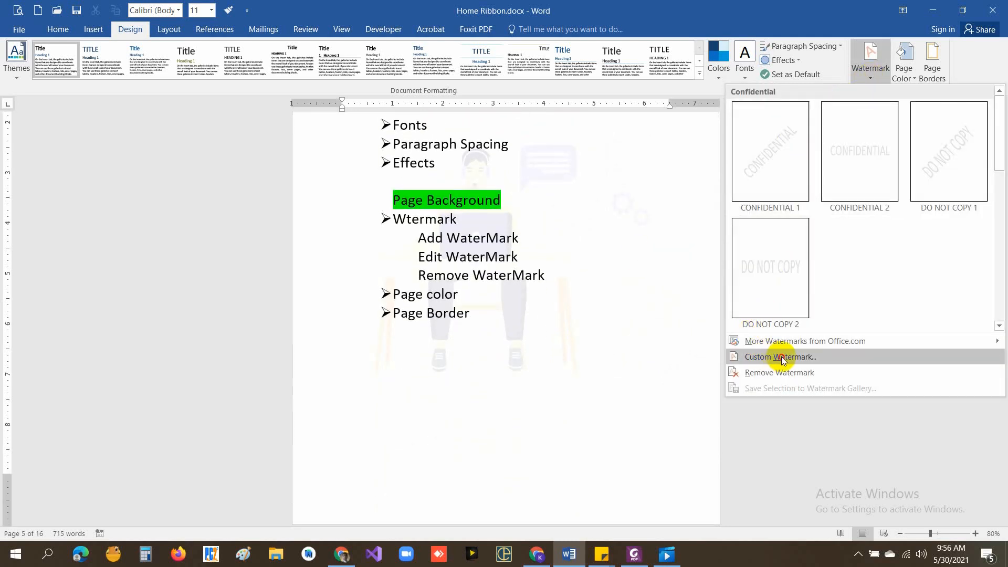
{"action": "left_click", "coordinate": [597, 198]}
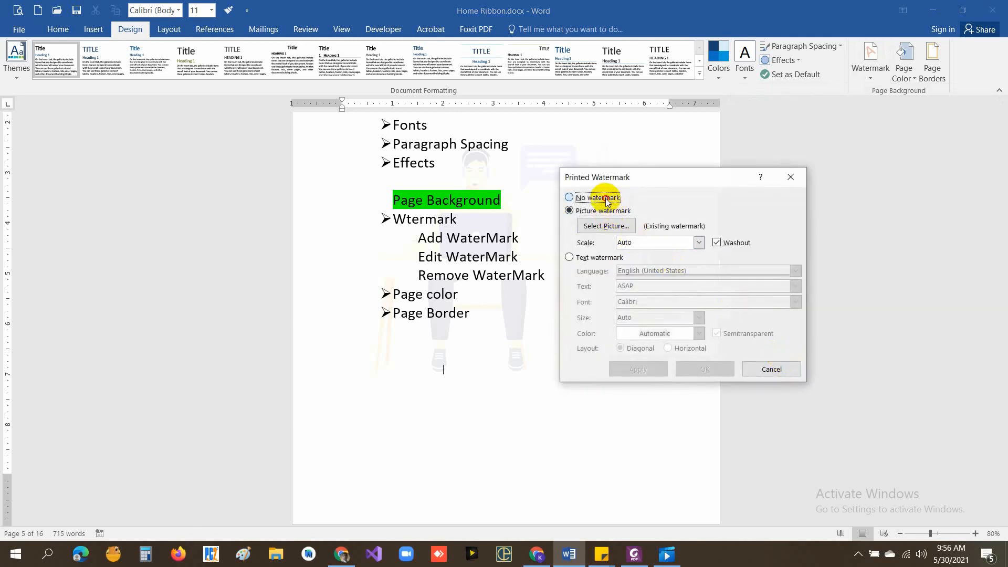
{"action": "left_click", "coordinate": [727, 370]}
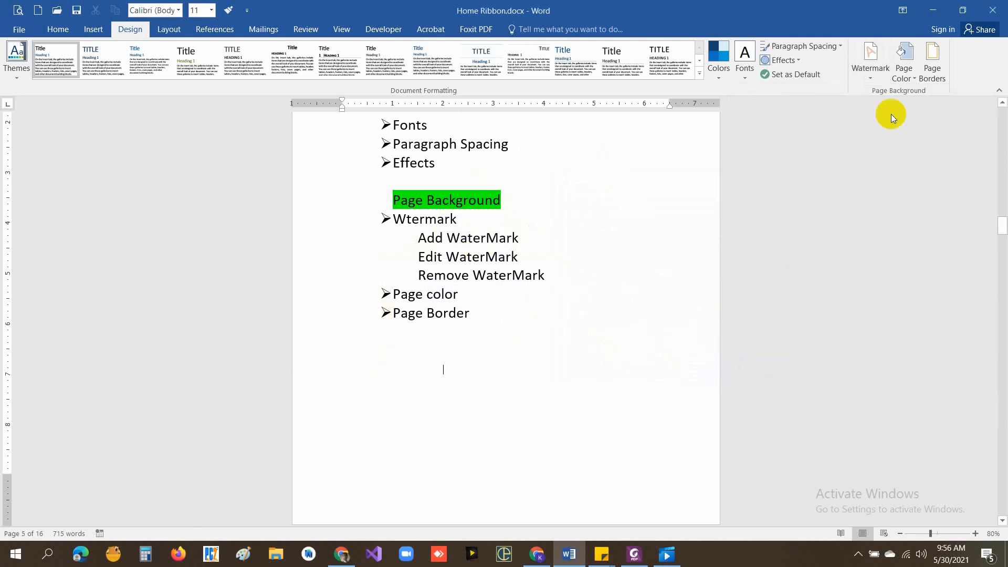
{"action": "key", "text": "ctrl+z"}
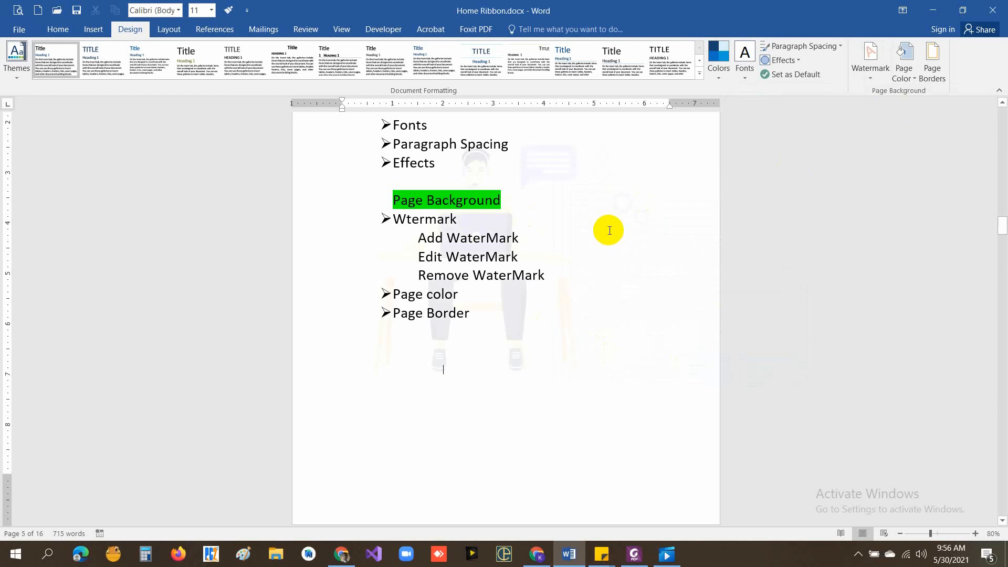
Step: Remove the picture watermark from the document with the Remove Watermark command
{"action": "left_click", "coordinate": [870, 78]}
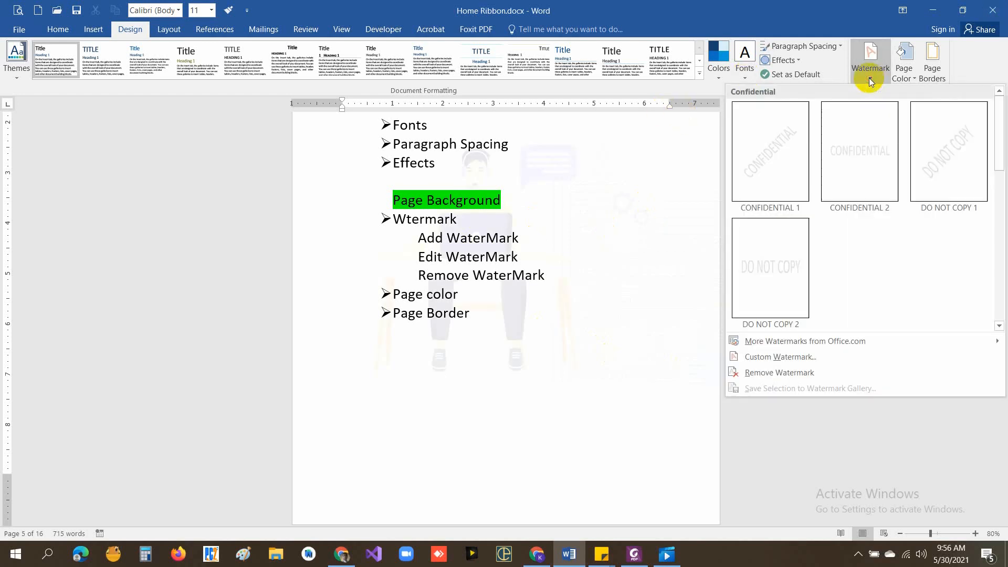
{"action": "left_click", "coordinate": [780, 373]}
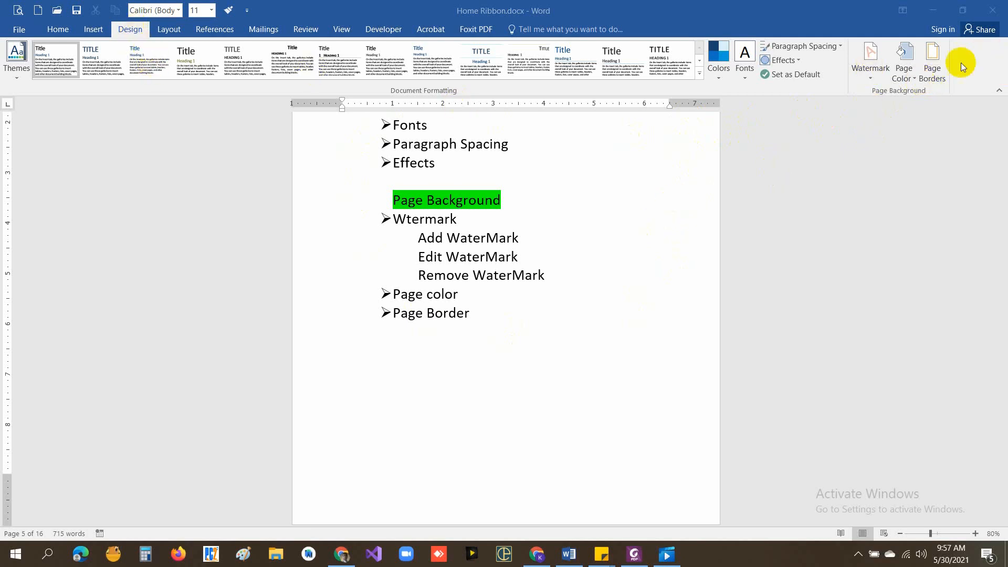
Step: Add a Box page border in the 3 pt thick-and-thin line style to the whole document and check it on neighbouring pages
{"action": "left_click", "coordinate": [932, 75]}
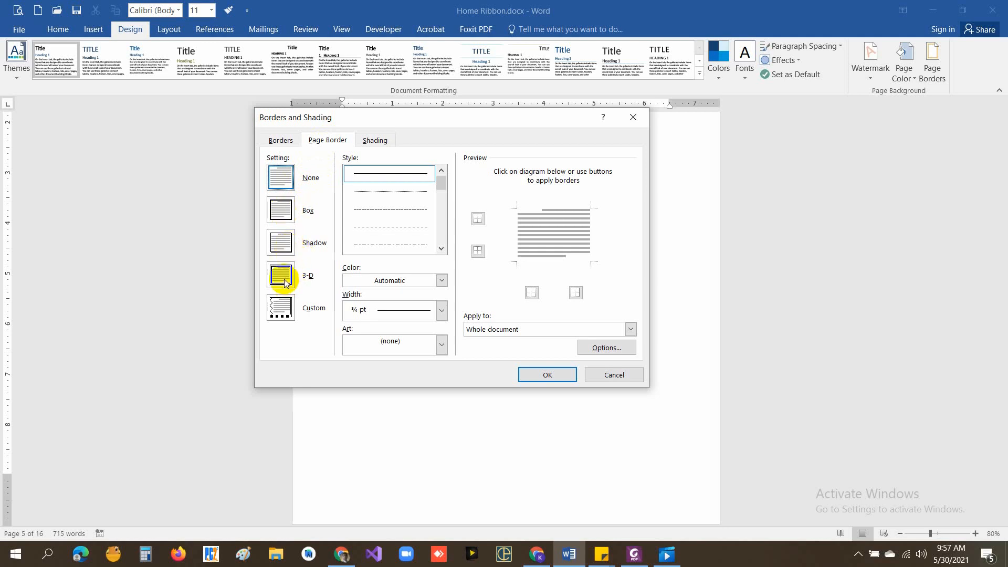
{"action": "left_click", "coordinate": [283, 314]}
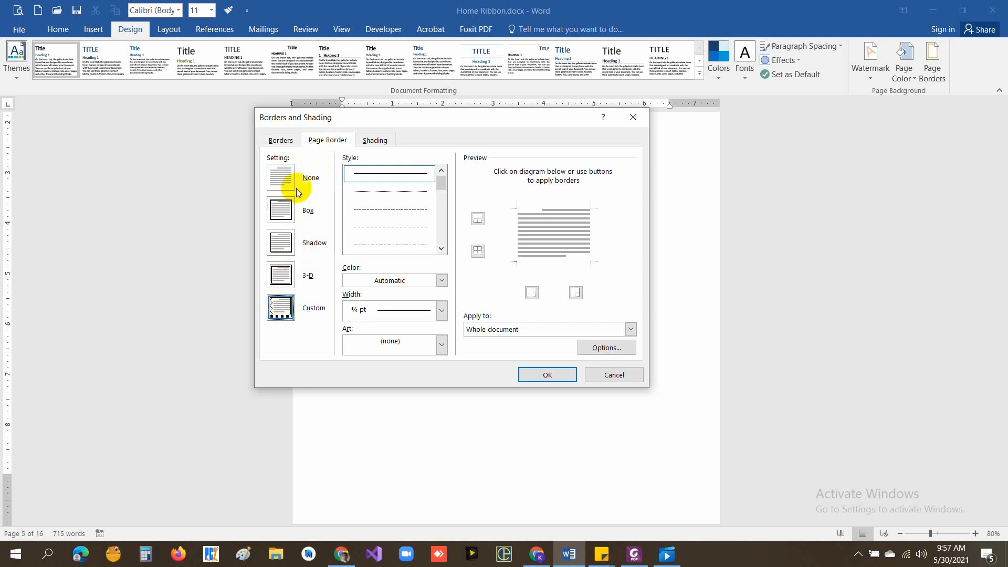
{"action": "left_click", "coordinate": [283, 181]}
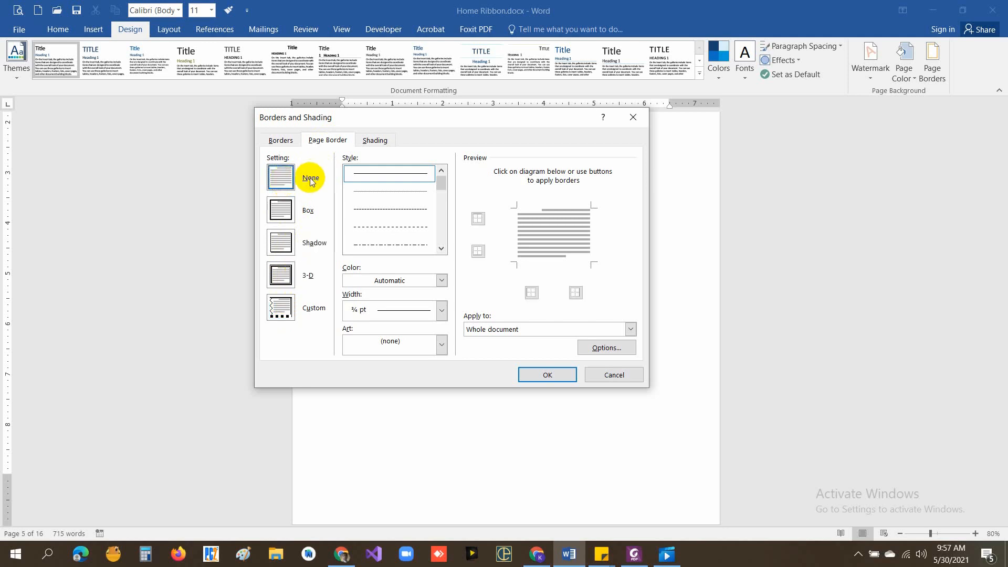
{"action": "left_click", "coordinate": [293, 215]}
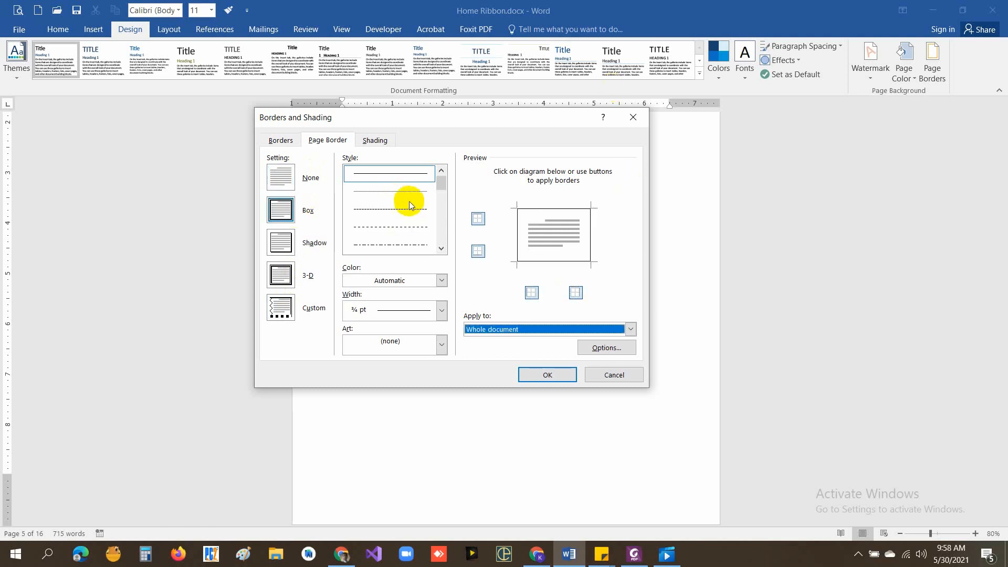
{"action": "left_click_drag", "start_coordinate": [441, 182], "coordinate": [444, 209]}
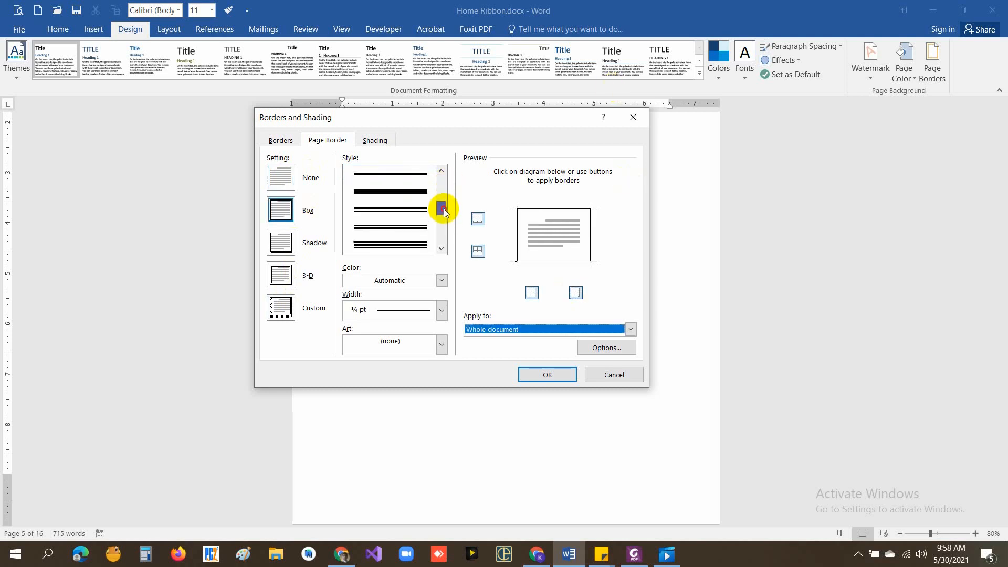
{"action": "left_click", "coordinate": [413, 173]}
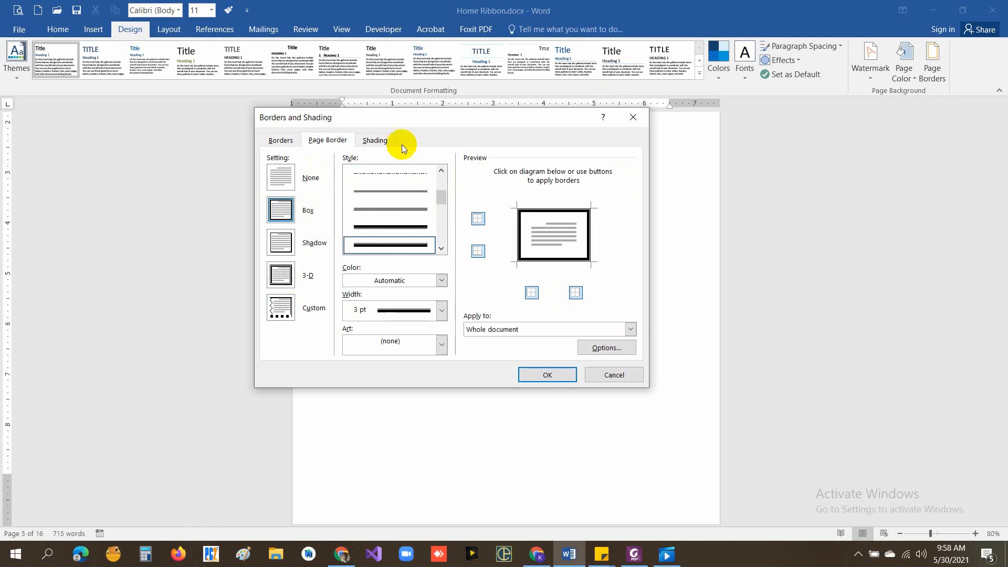
{"action": "left_click", "coordinate": [551, 375]}
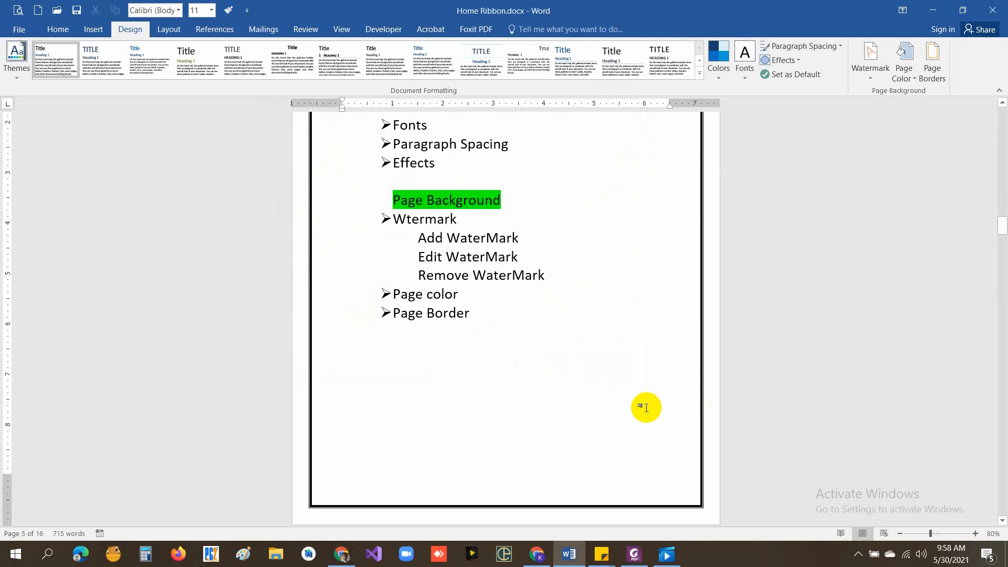
{"action": "scroll", "coordinate": [646, 407], "scroll_direction": "down", "scroll_amount": 10}
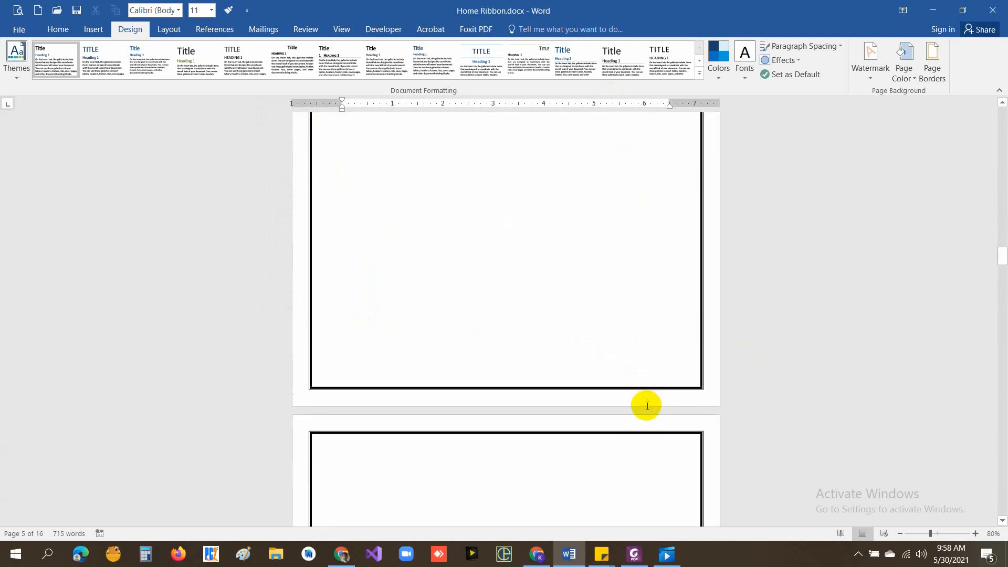
{"action": "scroll", "coordinate": [647, 405], "scroll_direction": "up", "scroll_amount": 8}
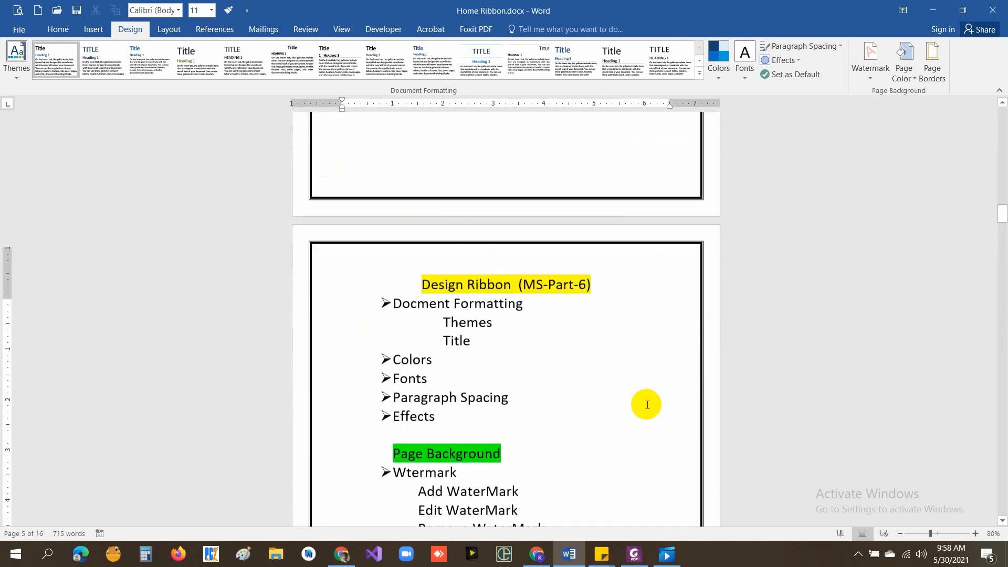
{"action": "scroll", "coordinate": [647, 404], "scroll_direction": "up", "scroll_amount": 9}
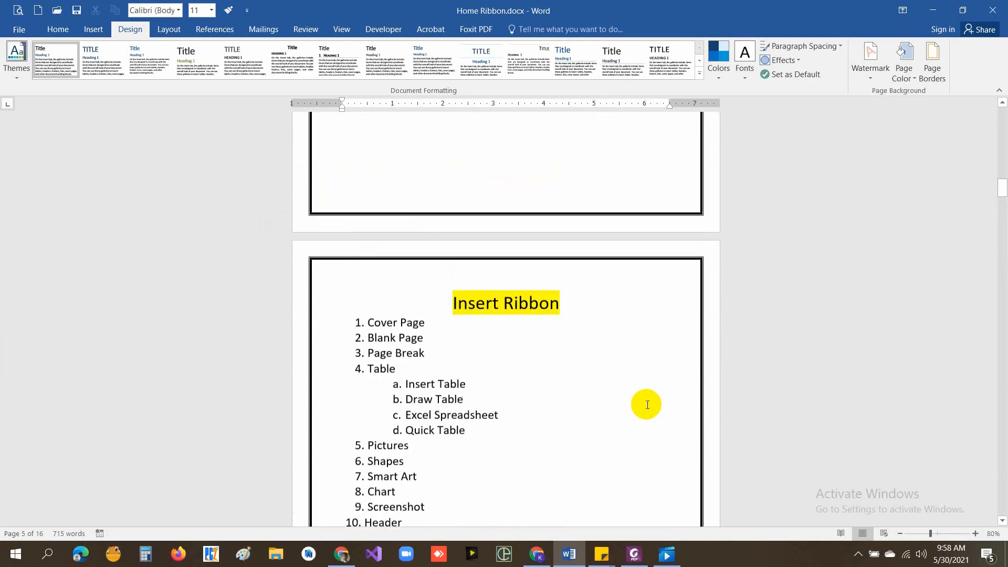
{"action": "left_click_drag", "start_coordinate": [1001, 191], "coordinate": [998, 227]}
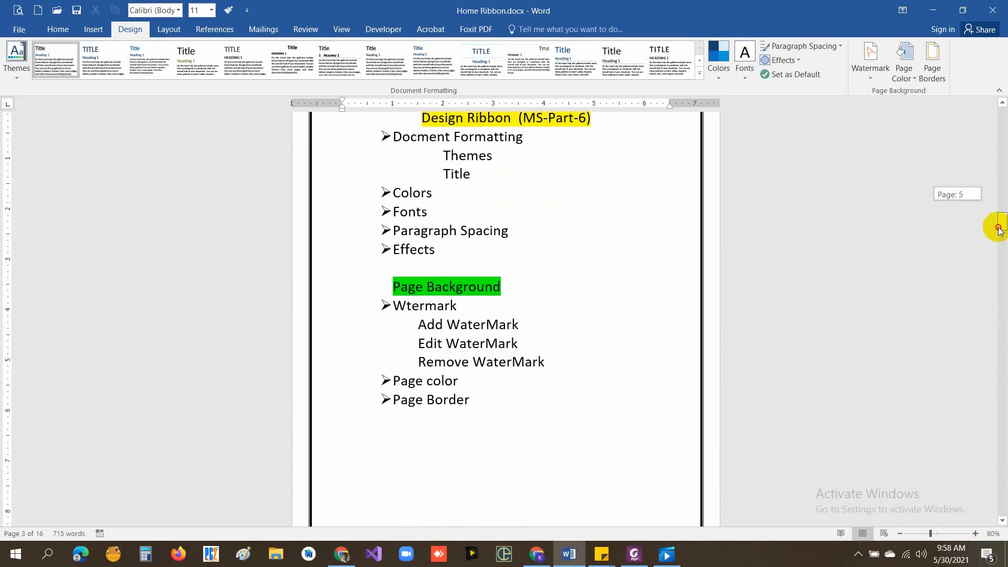
Step: Apply the page border to This section - All except first page and check the first two pages
{"action": "left_click", "coordinate": [653, 278]}
{"action": "left_click", "coordinate": [931, 67]}
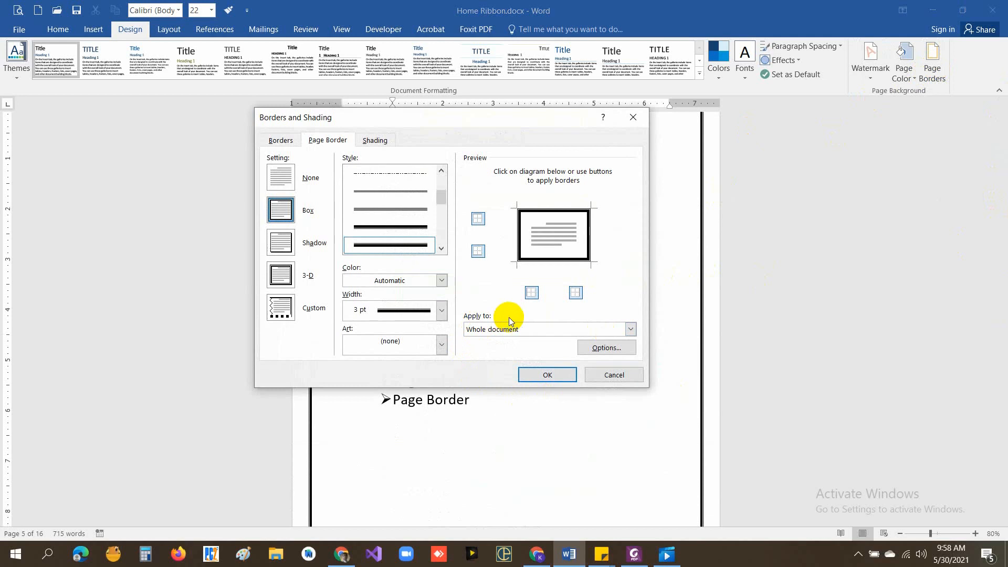
{"action": "left_click", "coordinate": [525, 328]}
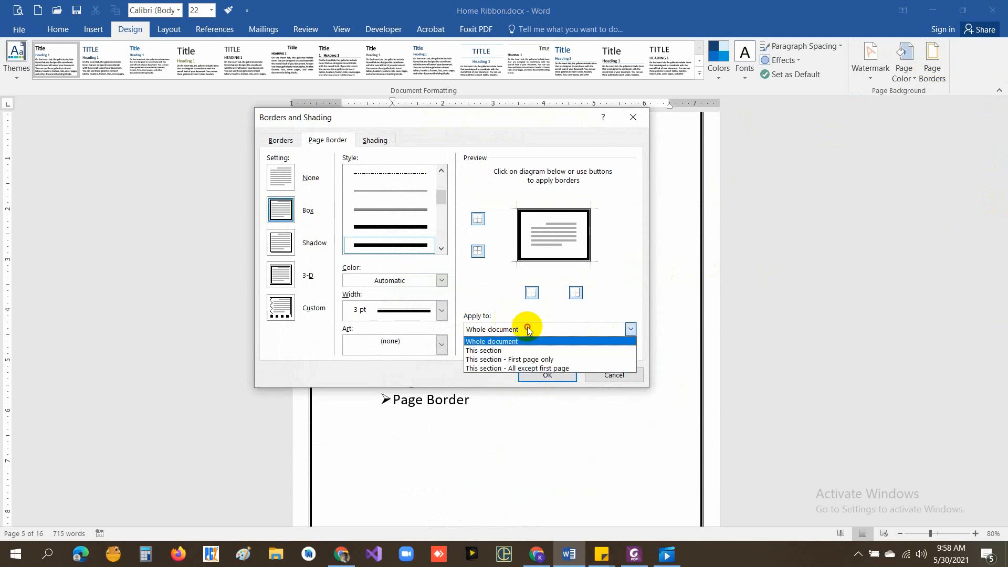
{"action": "left_click", "coordinate": [512, 367]}
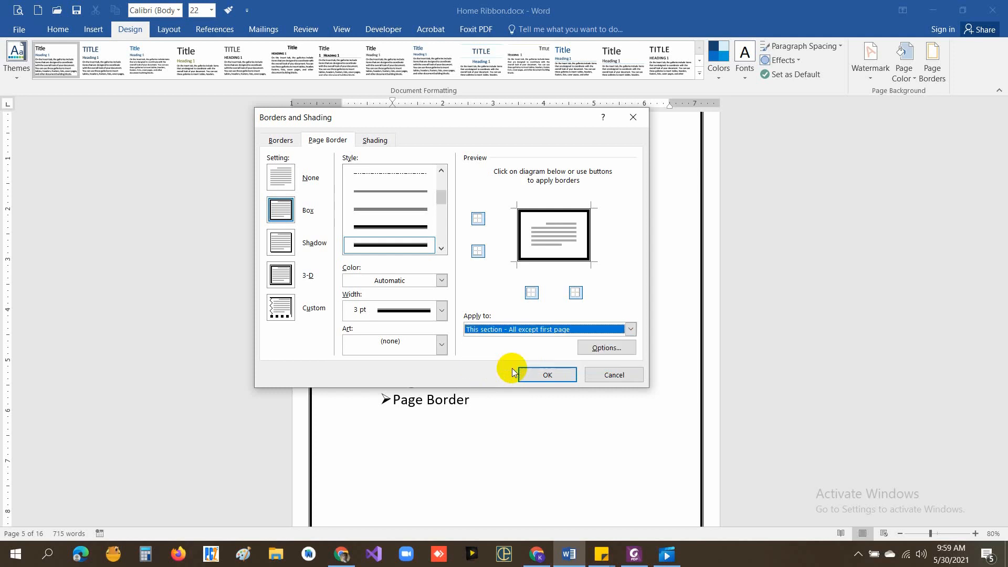
{"action": "left_click", "coordinate": [548, 375]}
{"action": "scroll", "coordinate": [980, 229], "scroll_direction": "up", "scroll_amount": 3}
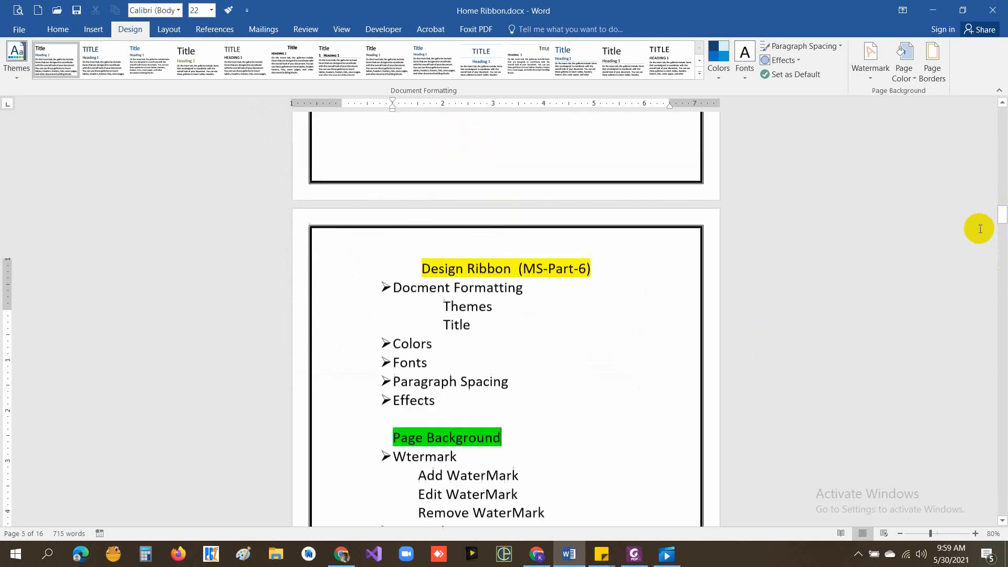
{"action": "scroll", "coordinate": [980, 229], "scroll_direction": "up", "scroll_amount": 3}
{"action": "left_click_drag", "start_coordinate": [1002, 210], "coordinate": [994, 128]}
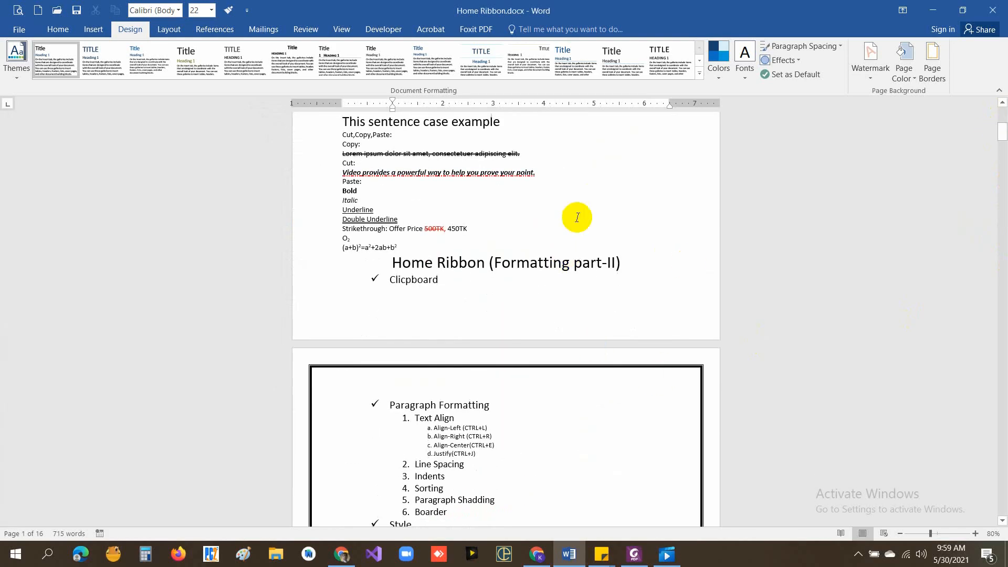
{"action": "scroll", "coordinate": [602, 432], "scroll_direction": "down", "scroll_amount": 1}
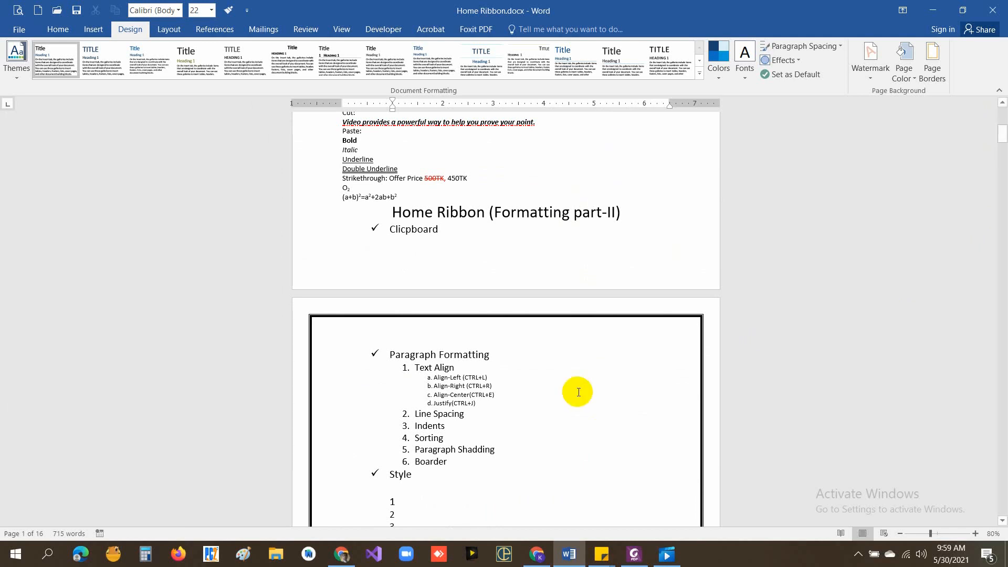
Step: Apply the page border to the whole document and check it on the following pages
{"action": "left_click", "coordinate": [933, 75]}
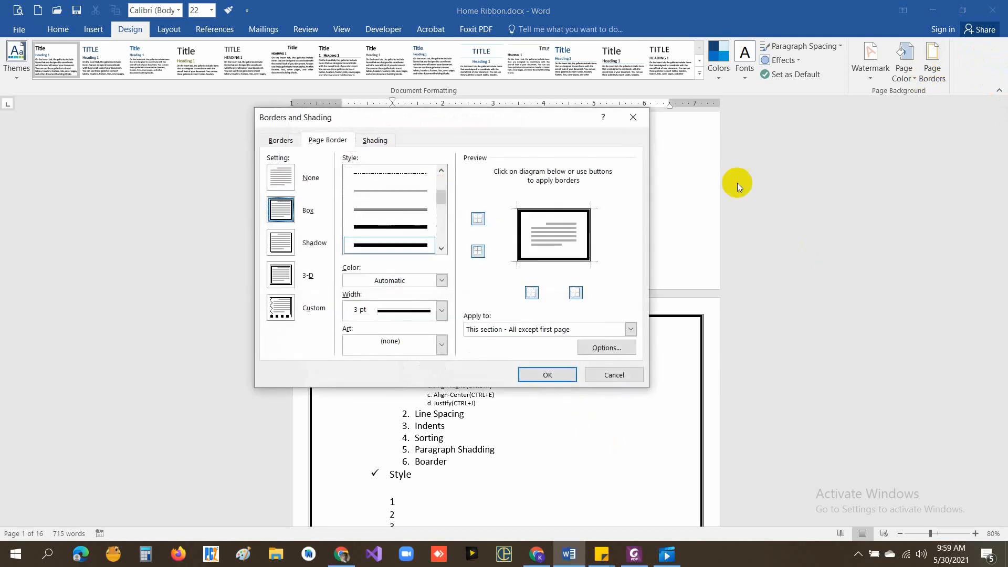
{"action": "left_click", "coordinate": [572, 329]}
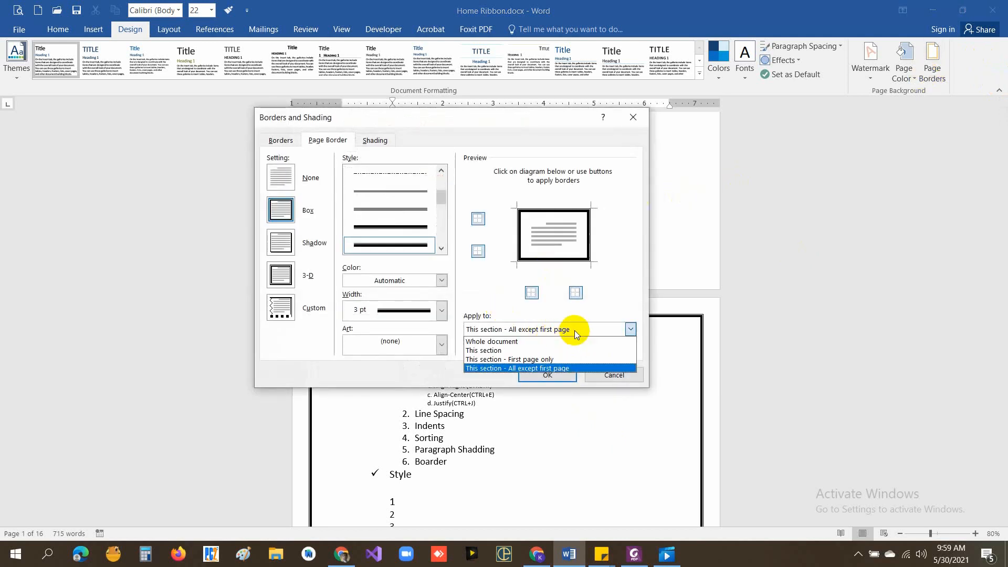
{"action": "left_click", "coordinate": [545, 342]}
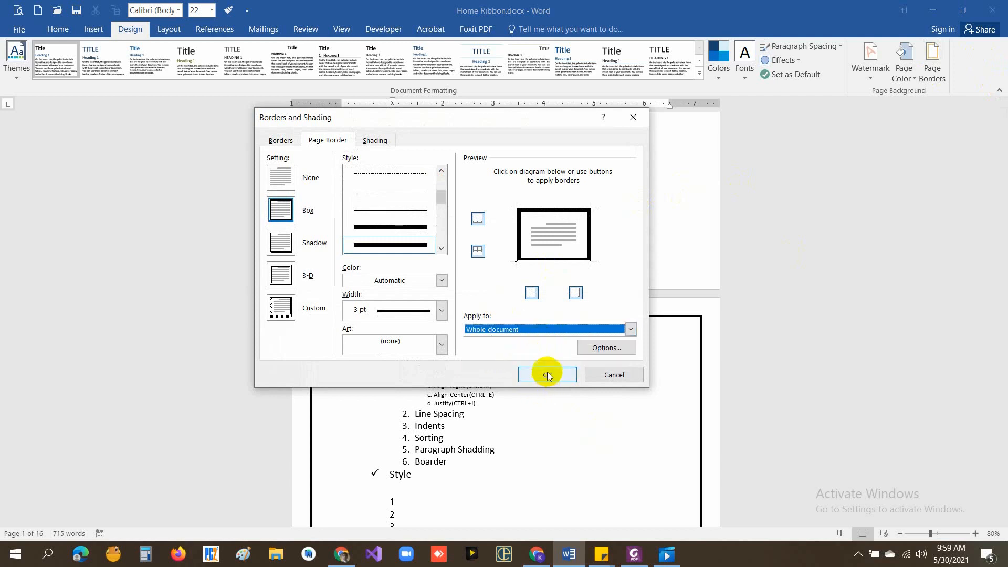
{"action": "left_click", "coordinate": [547, 375]}
{"action": "scroll", "coordinate": [549, 364], "scroll_direction": "down", "scroll_amount": 8}
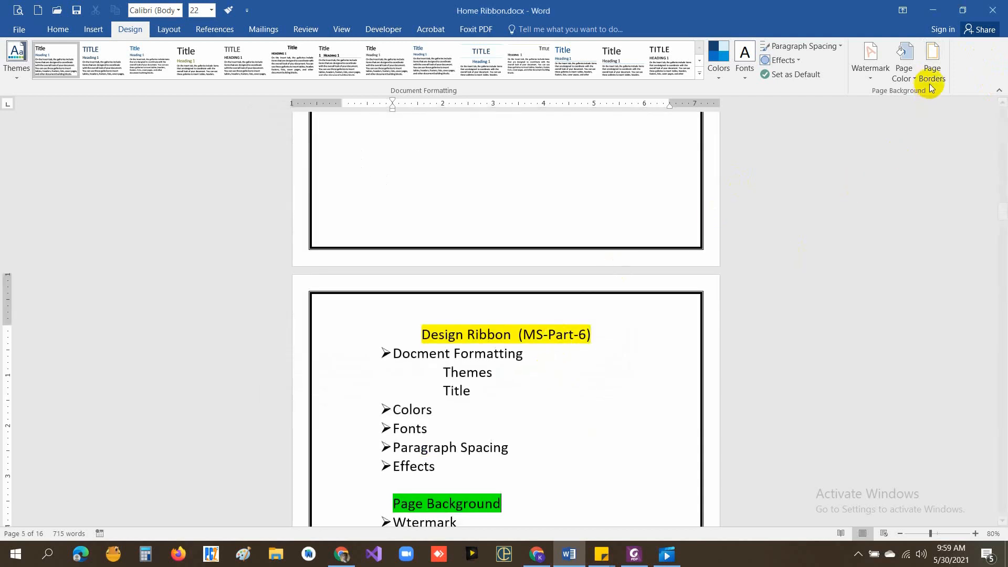
Step: Apply the page border to This section - First page only and check the pages
{"action": "left_click", "coordinate": [931, 88]}
{"action": "left_click", "coordinate": [530, 329]}
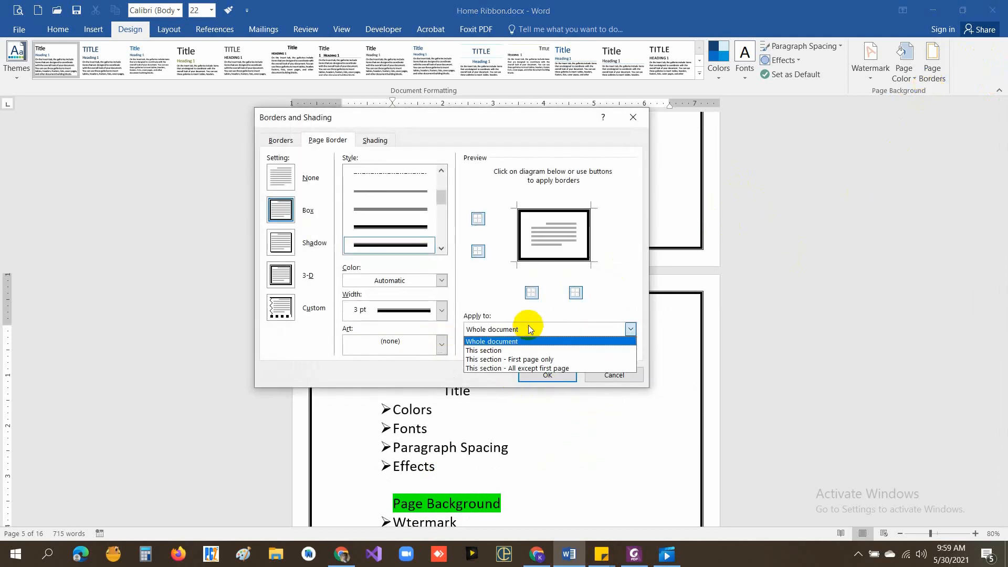
{"action": "left_click", "coordinate": [516, 360]}
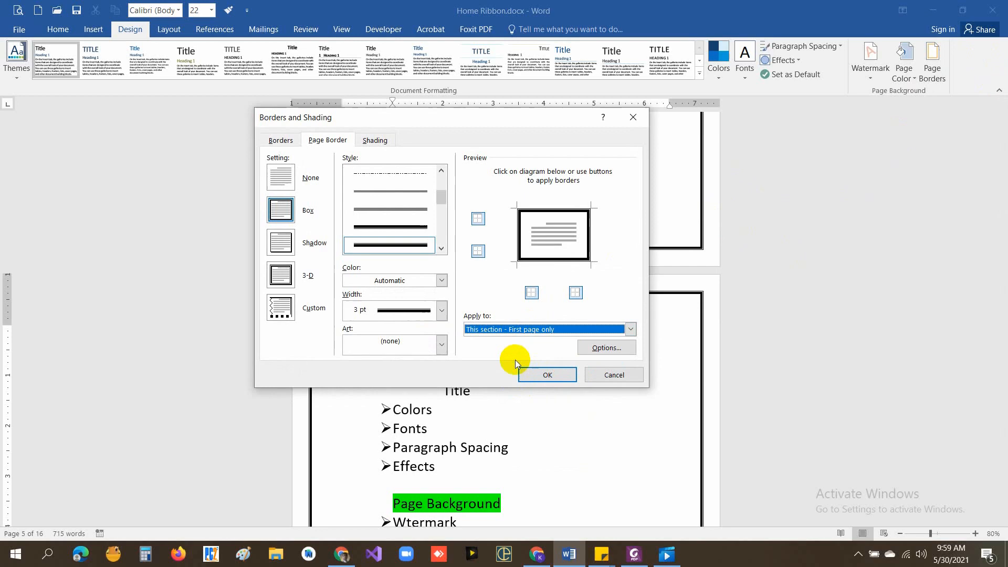
{"action": "left_click", "coordinate": [548, 375]}
{"action": "mouse_move", "coordinate": [1000, 208]}
{"action": "left_mouse_down"}
{"action": "mouse_move", "coordinate": [1001, 106]}
{"action": "mouse_move", "coordinate": [978, 217]}
{"action": "left_mouse_up"}
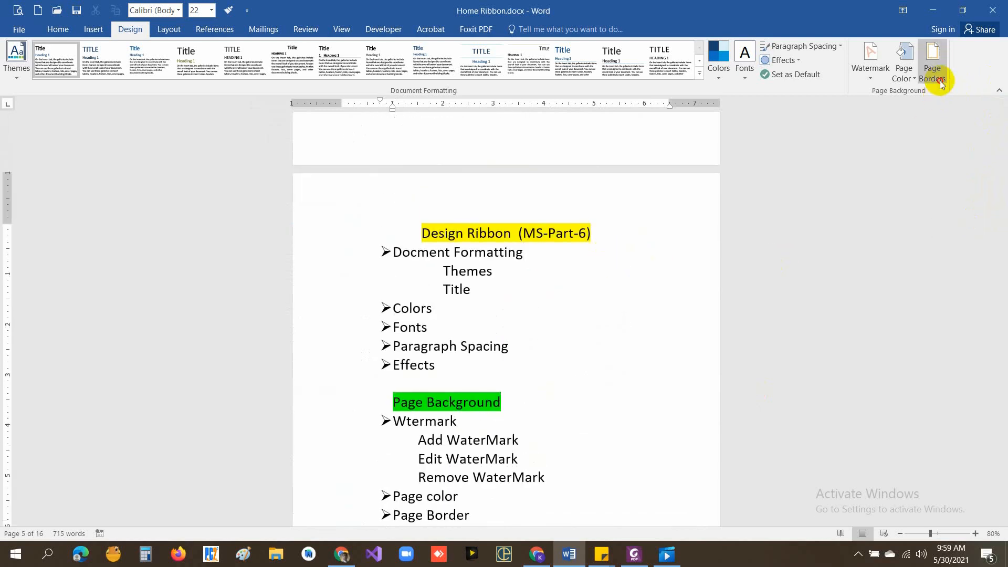
Step: Set the page border width to 6 pt and apply it to the whole document
{"action": "left_click", "coordinate": [940, 84]}
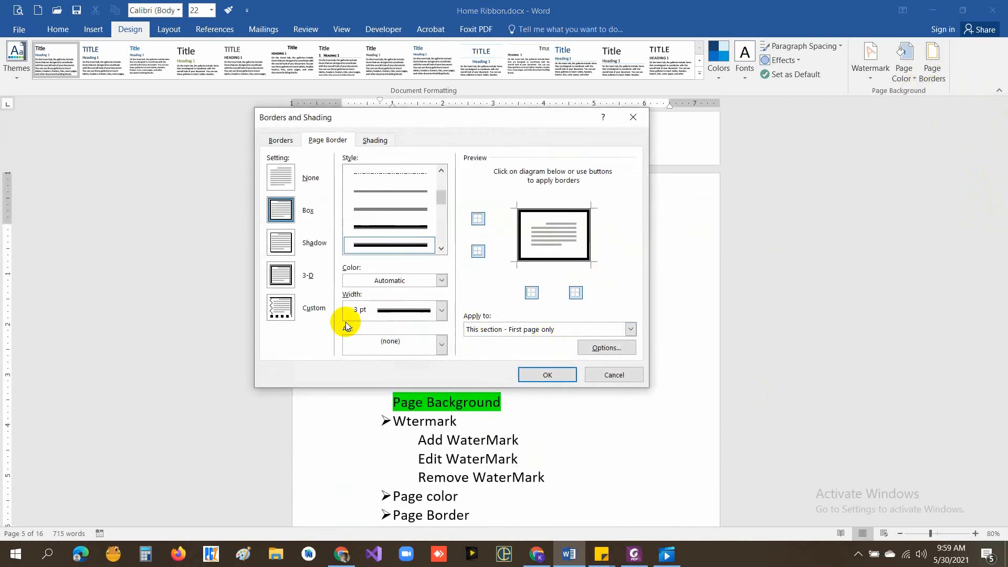
{"action": "left_click", "coordinate": [440, 312]}
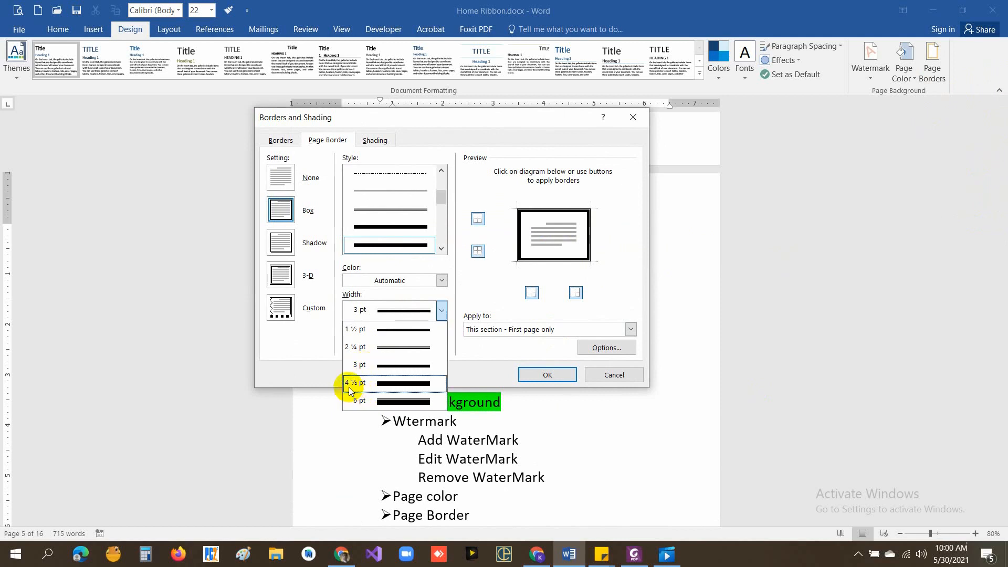
{"action": "left_click", "coordinate": [394, 404]}
{"action": "left_click", "coordinate": [551, 374]}
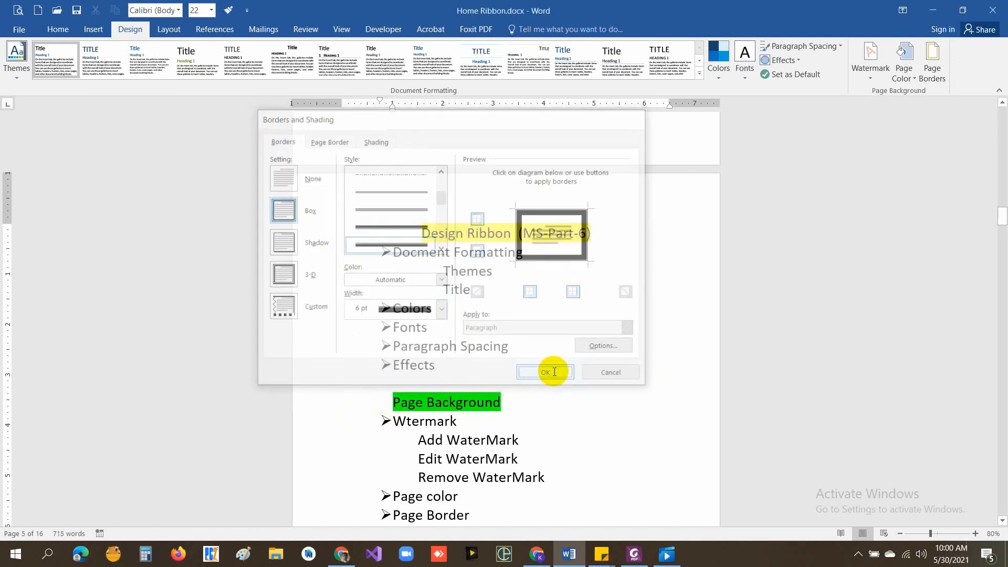
Step: Try the Custom and 3-D settings, and apply the green holly art page border to the whole document
{"action": "left_click", "coordinate": [941, 72]}
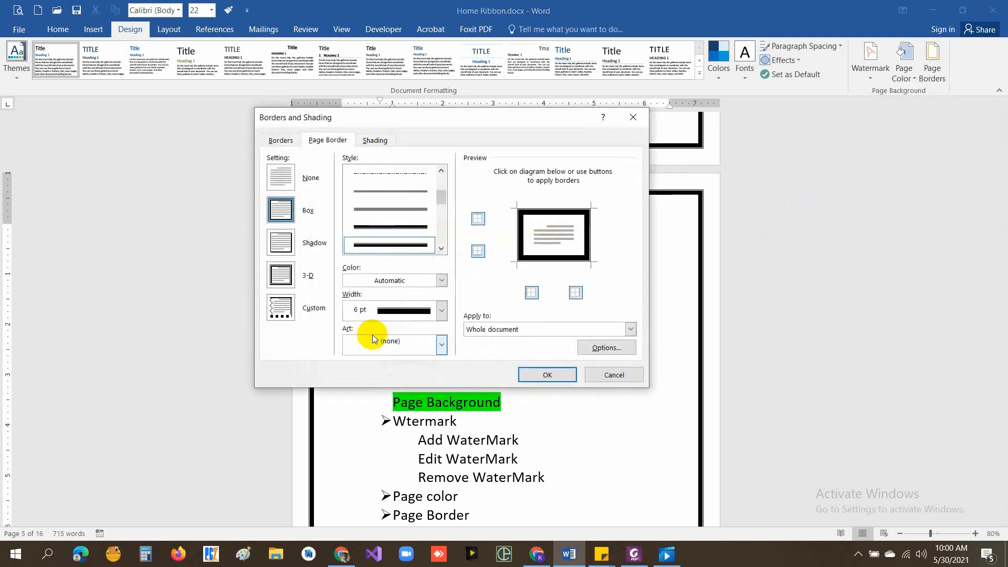
{"action": "left_click", "coordinate": [282, 309]}
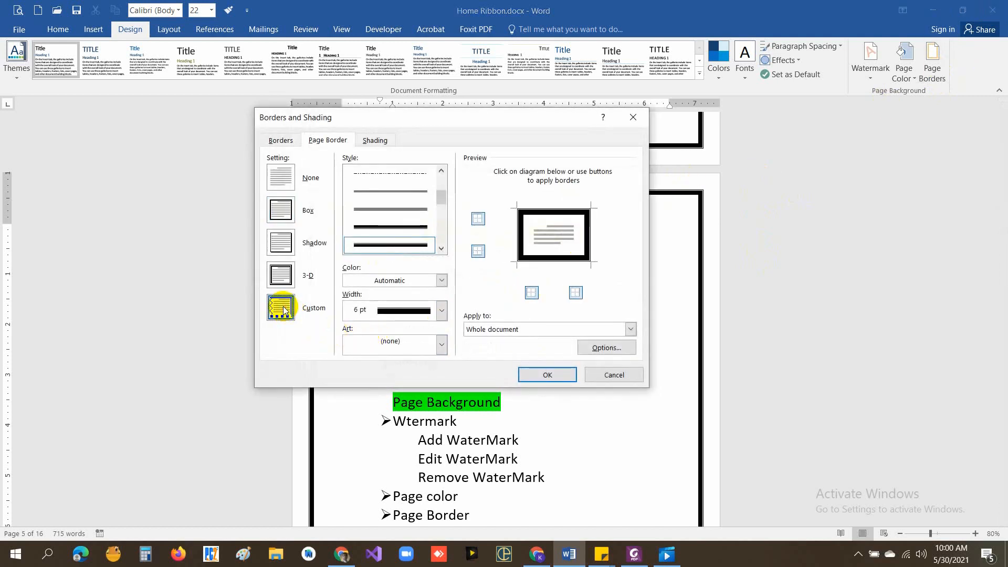
{"action": "left_click", "coordinate": [281, 275]}
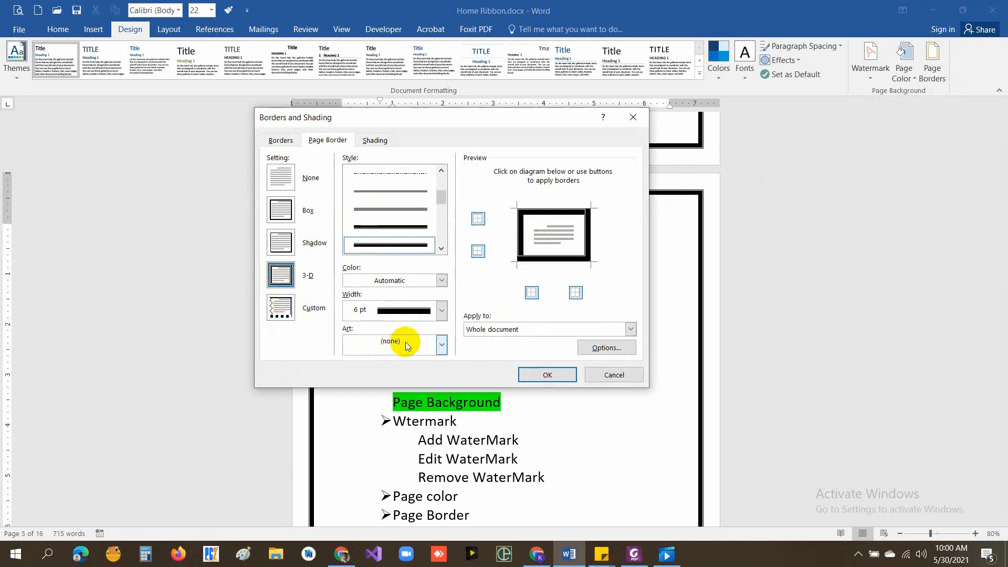
{"action": "left_click", "coordinate": [443, 345]}
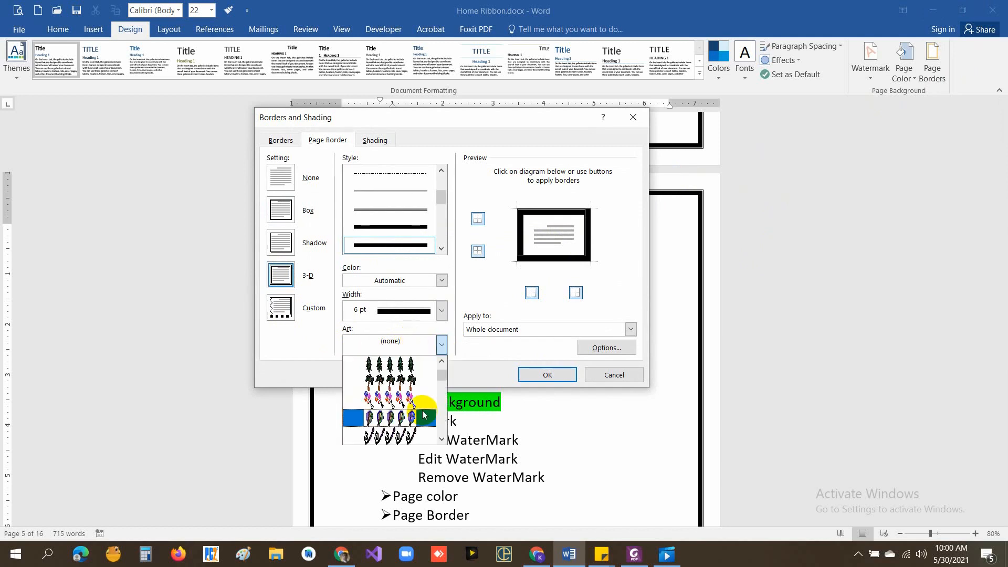
{"action": "scroll", "coordinate": [421, 408], "scroll_direction": "down", "scroll_amount": 5}
{"action": "scroll", "coordinate": [415, 403], "scroll_direction": "down", "scroll_amount": 8}
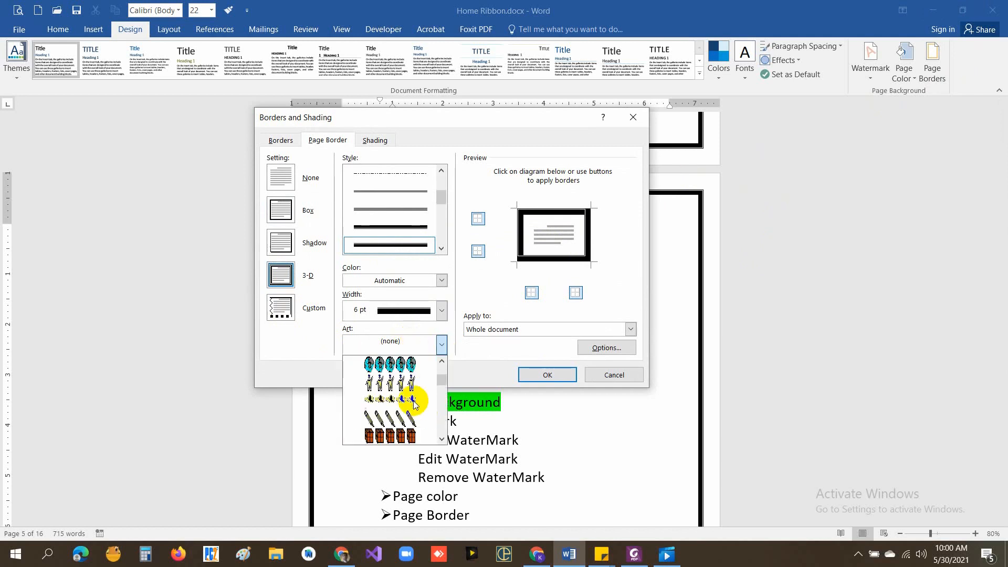
{"action": "scroll", "coordinate": [415, 404], "scroll_direction": "down", "scroll_amount": 6}
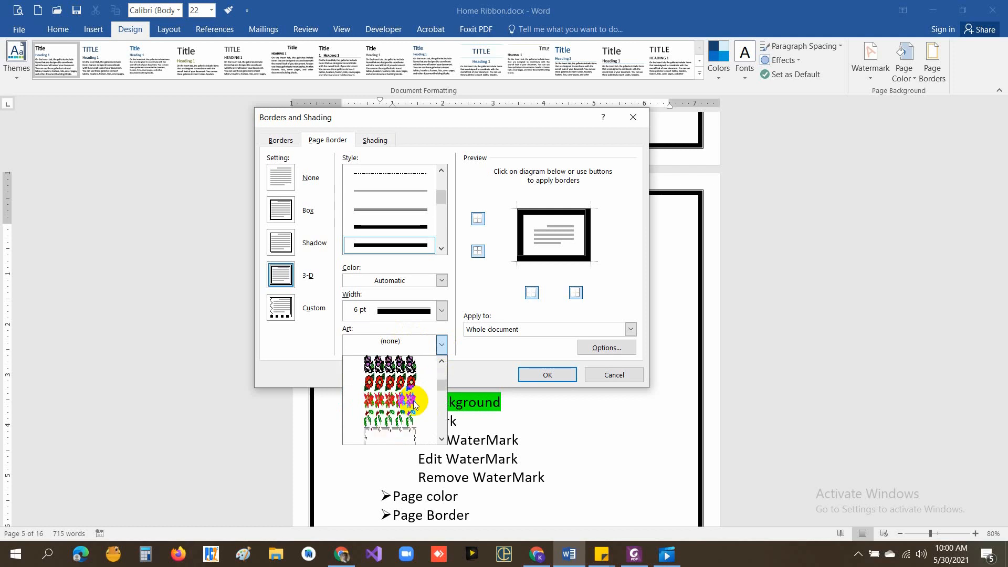
{"action": "left_click", "coordinate": [390, 365]}
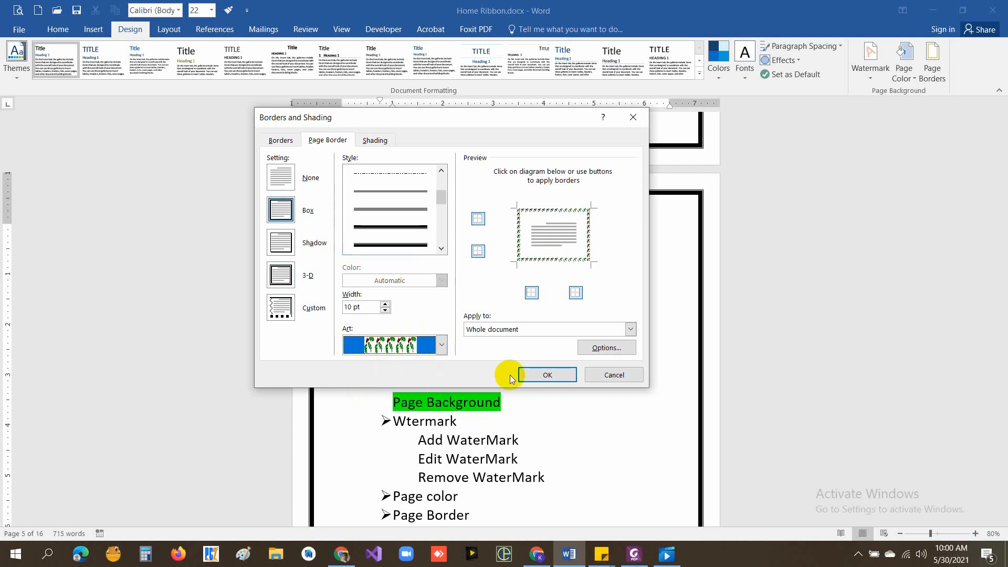
{"action": "left_click", "coordinate": [546, 374]}
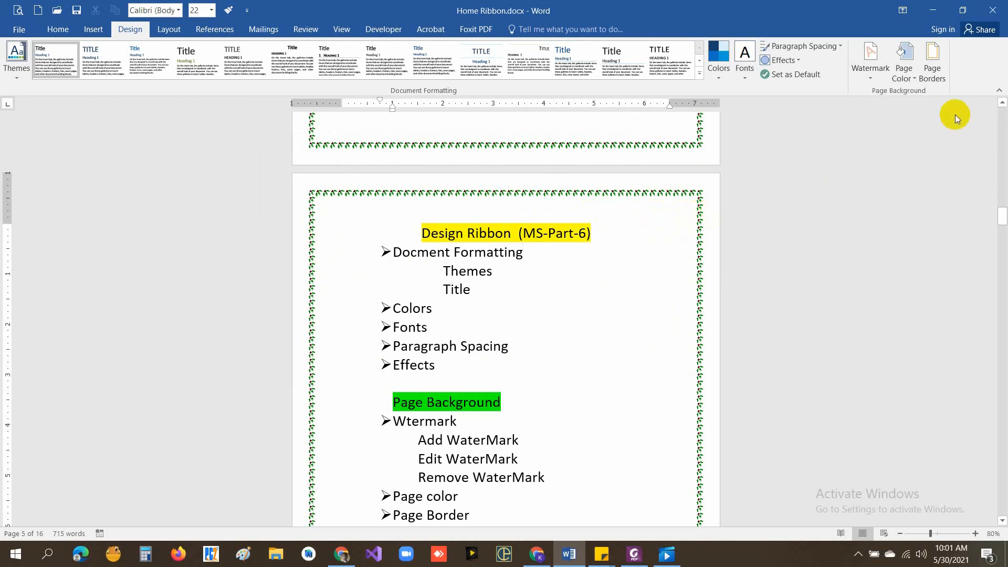
Step: Set the art page border to be measured from Text instead of the edge of the page
{"action": "left_click", "coordinate": [933, 66]}
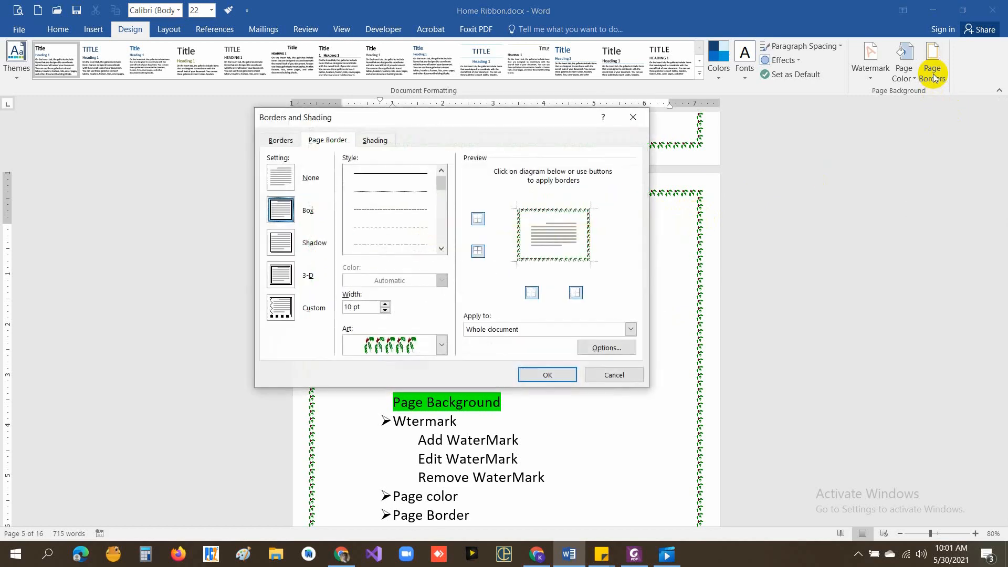
{"action": "left_click", "coordinate": [605, 347]}
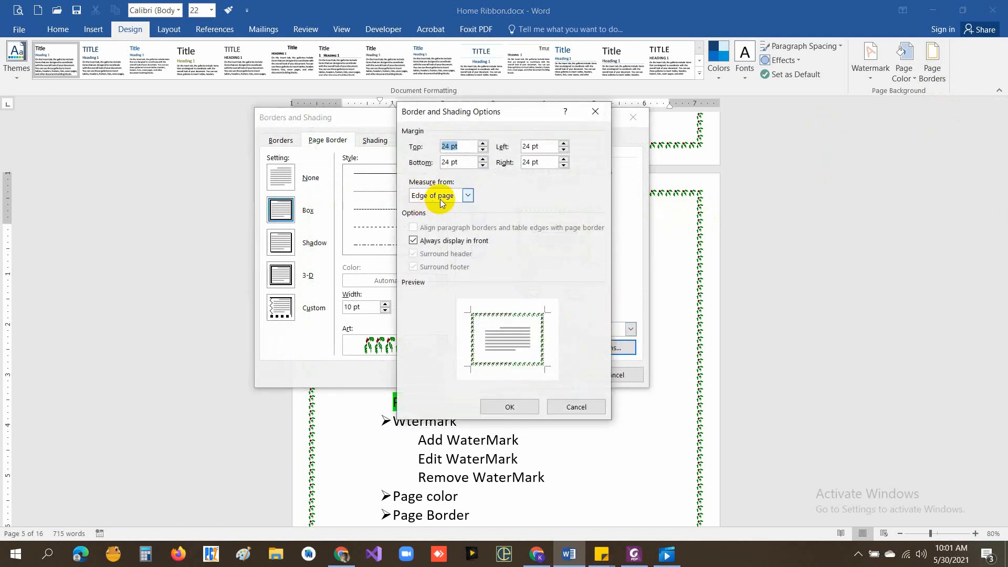
{"action": "left_click", "coordinate": [468, 196]}
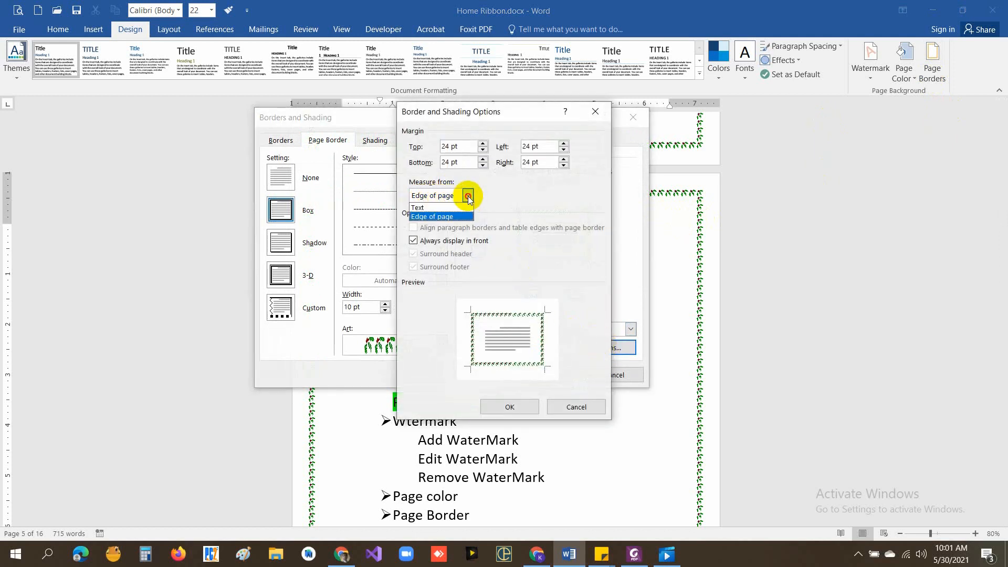
{"action": "left_click", "coordinate": [429, 208]}
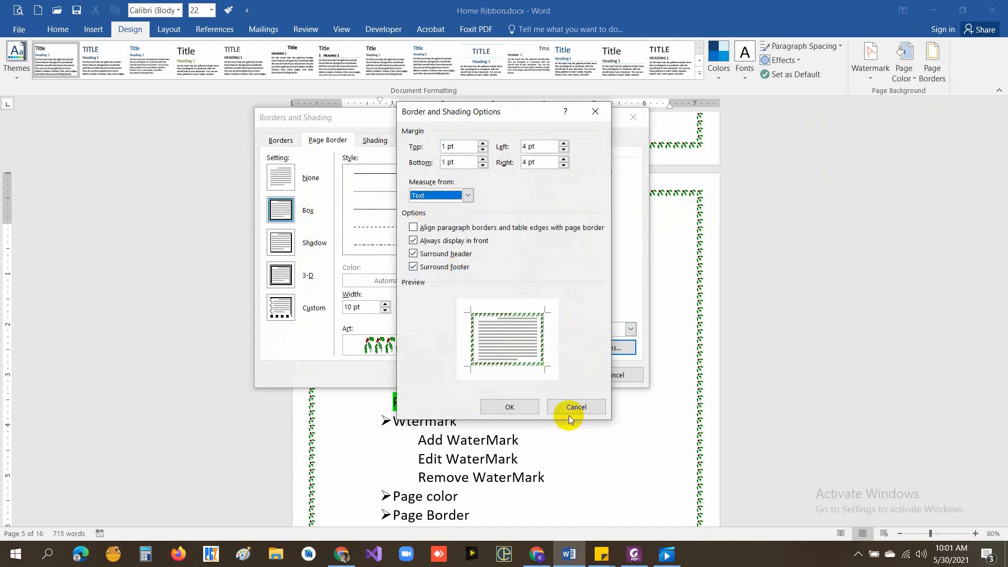
{"action": "left_click", "coordinate": [518, 407]}
{"action": "left_click", "coordinate": [559, 374]}
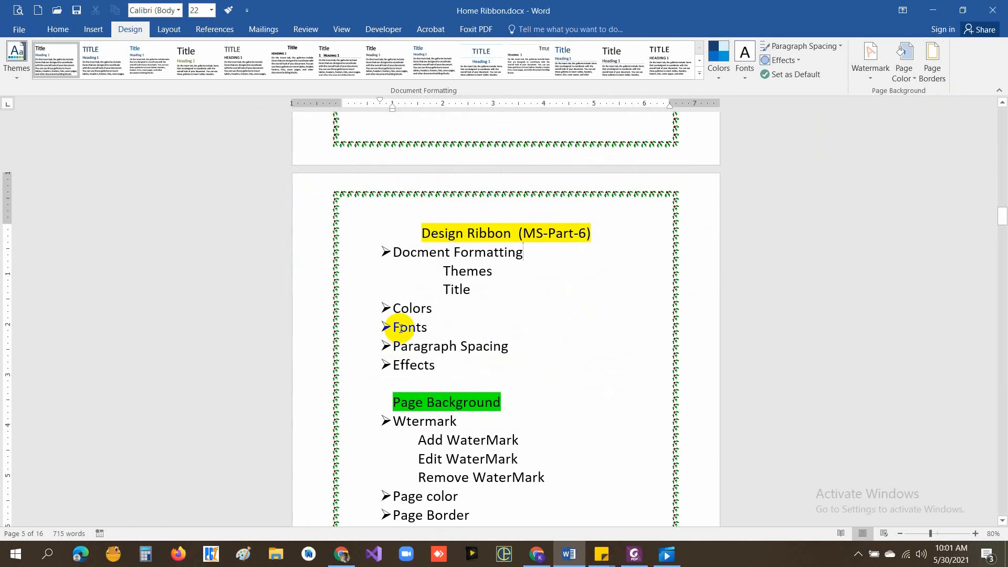
{"action": "left_click", "coordinate": [933, 59]}
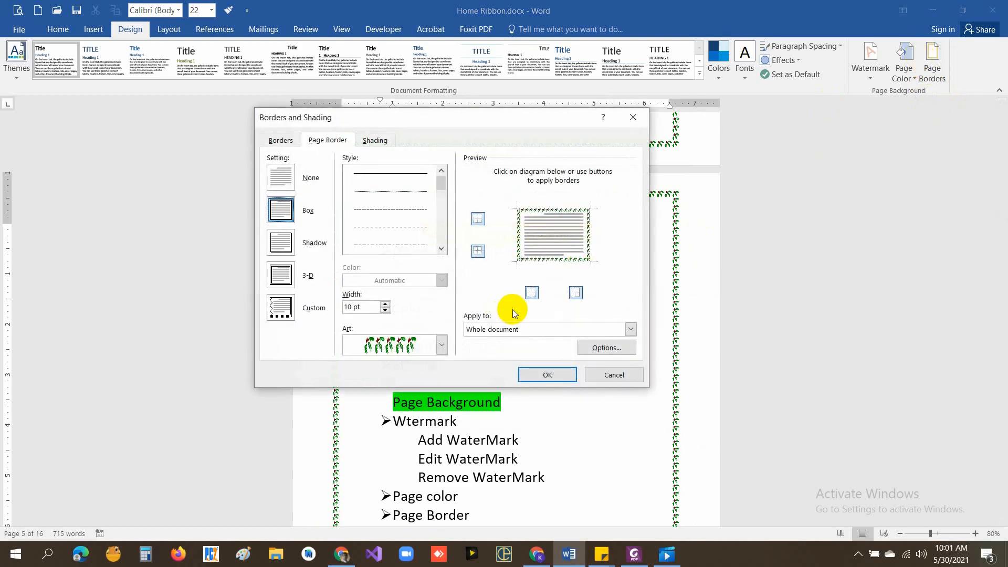
{"action": "left_click", "coordinate": [607, 347]}
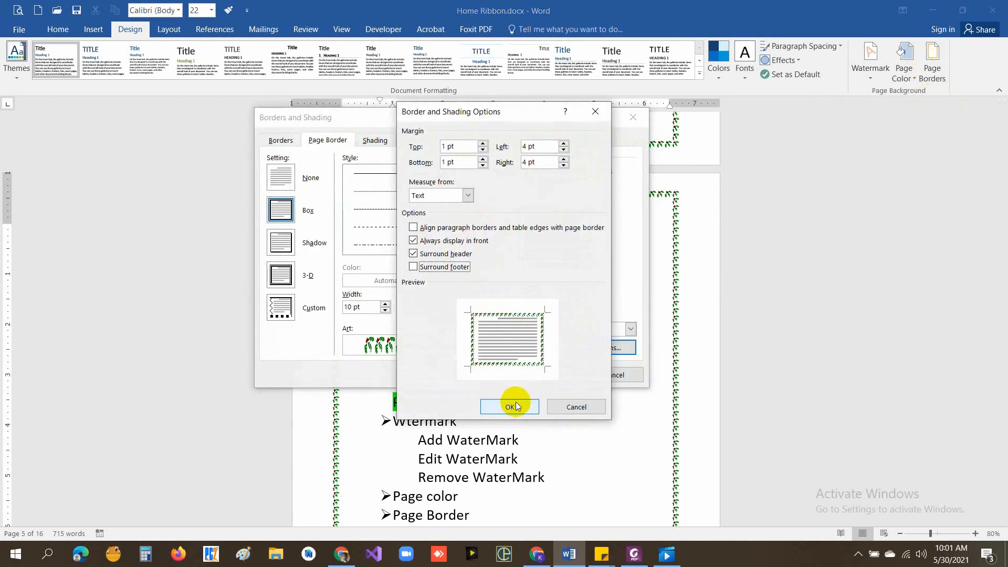
{"action": "left_click", "coordinate": [577, 408]}
{"action": "left_click", "coordinate": [609, 375]}
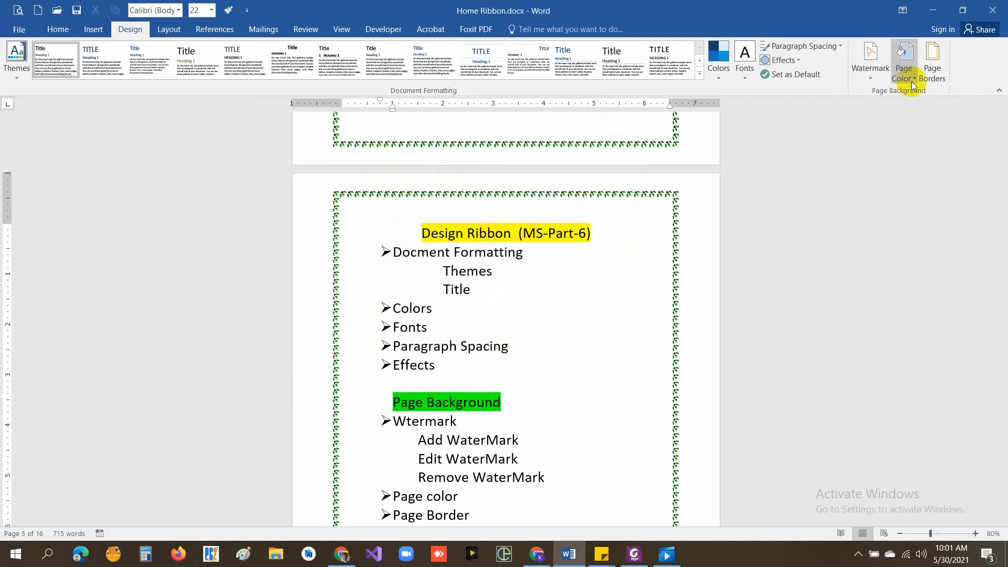
Step: Set the page border margins to Top 10, Bottom 5, Left 6 and Right 7 pt, and undo the recent page border changes
{"action": "left_click", "coordinate": [932, 67]}
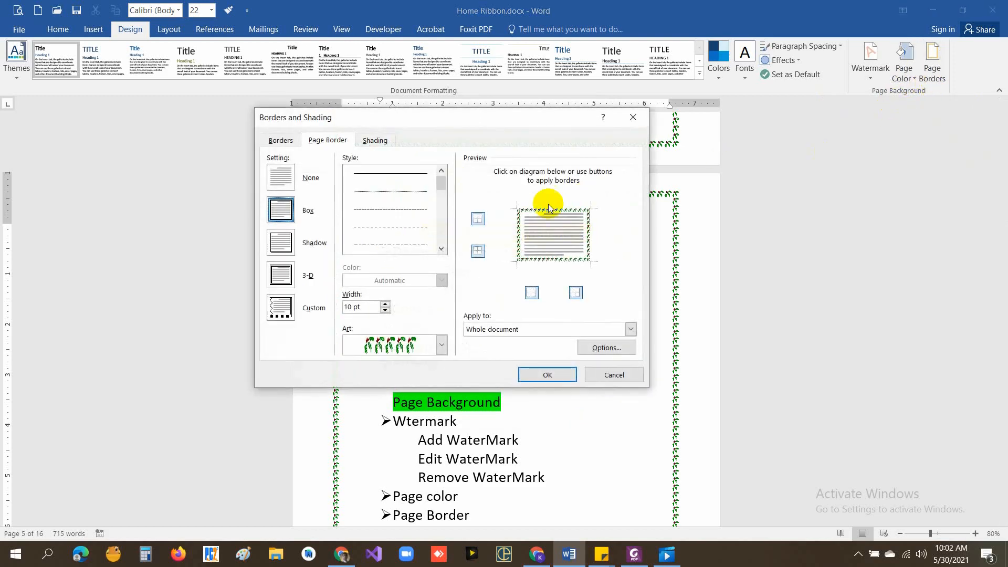
{"action": "left_click", "coordinate": [609, 346]}
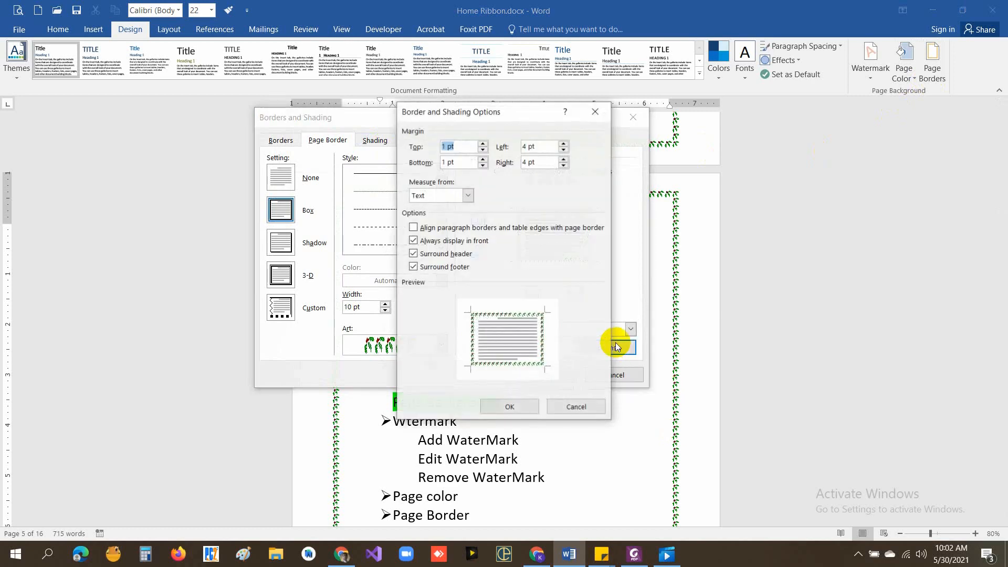
{"action": "left_click", "coordinate": [483, 143]}
{"action": "left_click", "coordinate": [482, 143]}
{"action": "left_click", "coordinate": [483, 143]}
{"action": "left_click", "coordinate": [482, 143]}
{"action": "left_click", "coordinate": [483, 143]}
{"action": "left_click", "coordinate": [483, 143]}
{"action": "left_click", "coordinate": [483, 143]}
{"action": "left_click", "coordinate": [482, 143]}
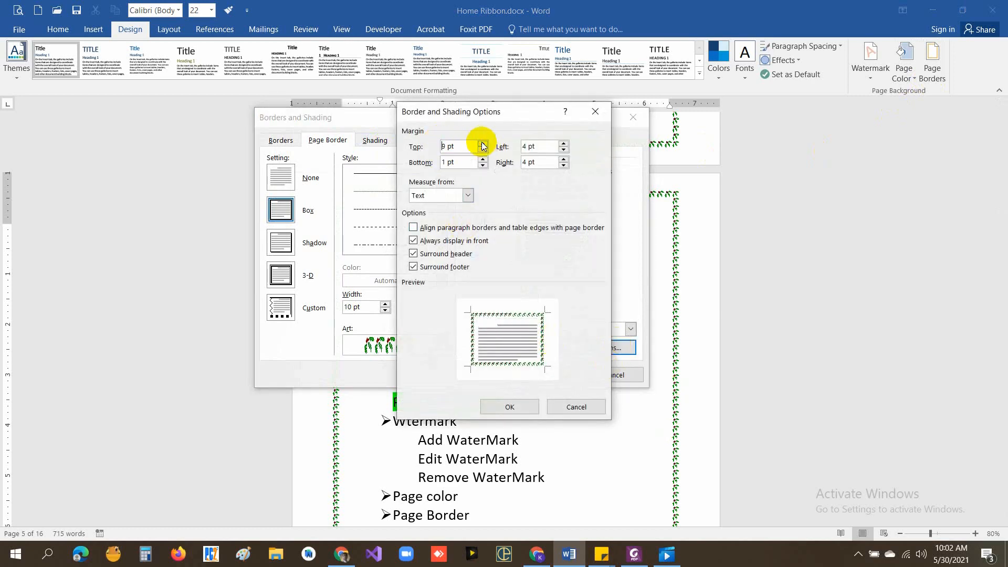
{"action": "left_click", "coordinate": [483, 143]}
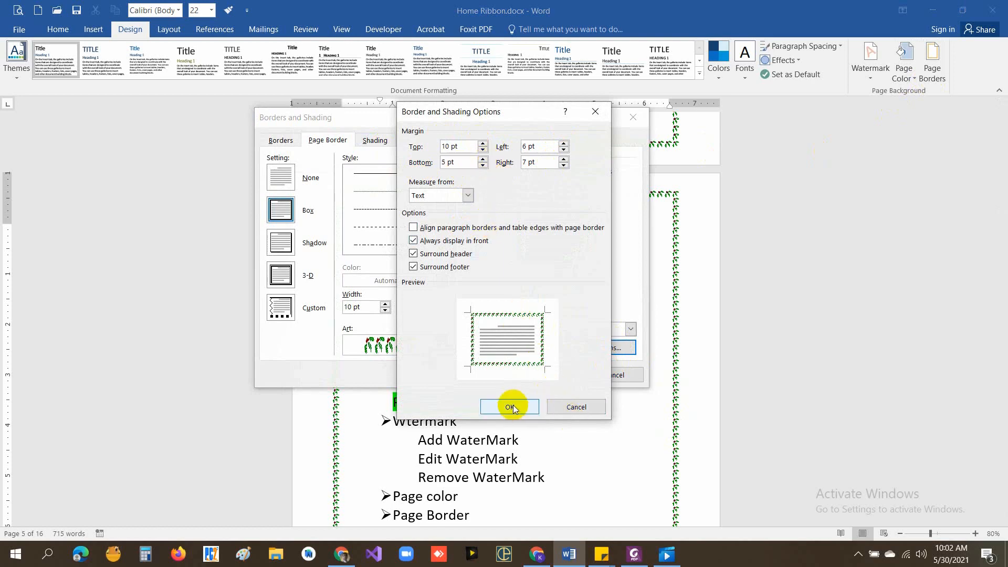
{"action": "left_click", "coordinate": [512, 406]}
{"action": "left_click", "coordinate": [543, 374]}
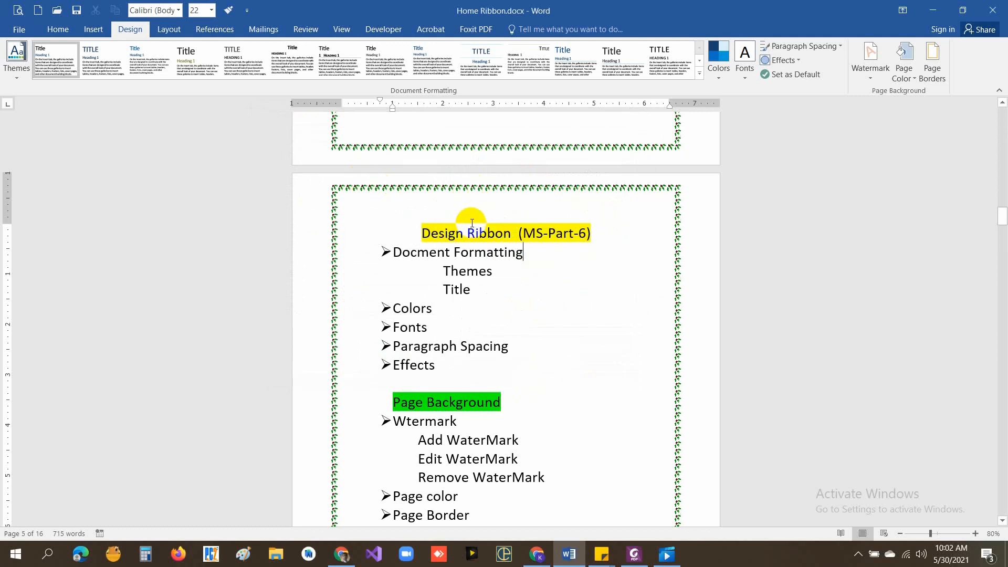
{"action": "key", "text": "ctrl+z"}
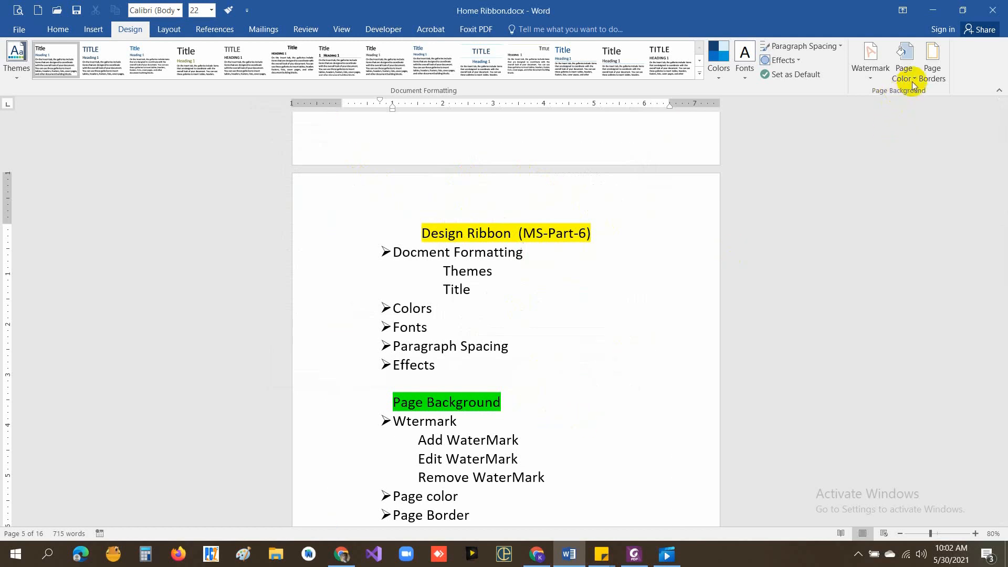
Step: Apply a custom teal page color with RGB values 54, 202, 167 to the document
{"action": "left_click", "coordinate": [906, 65]}
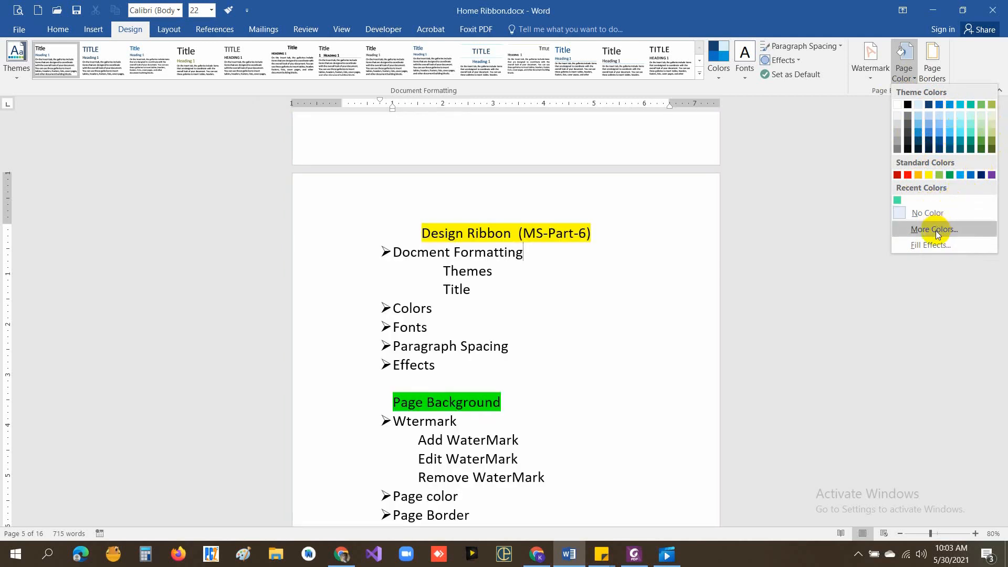
{"action": "left_click", "coordinate": [936, 229]}
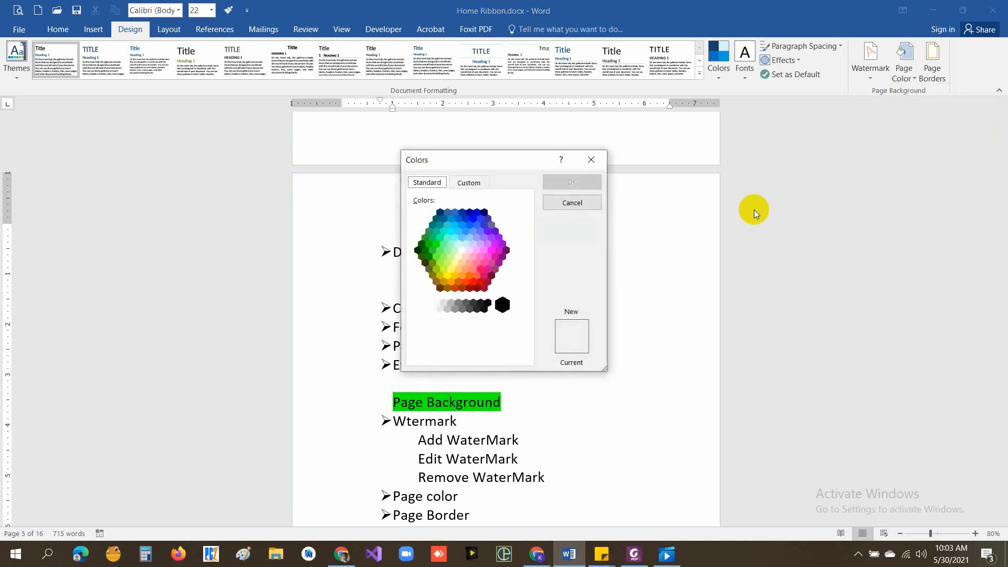
{"action": "left_click", "coordinate": [466, 183]}
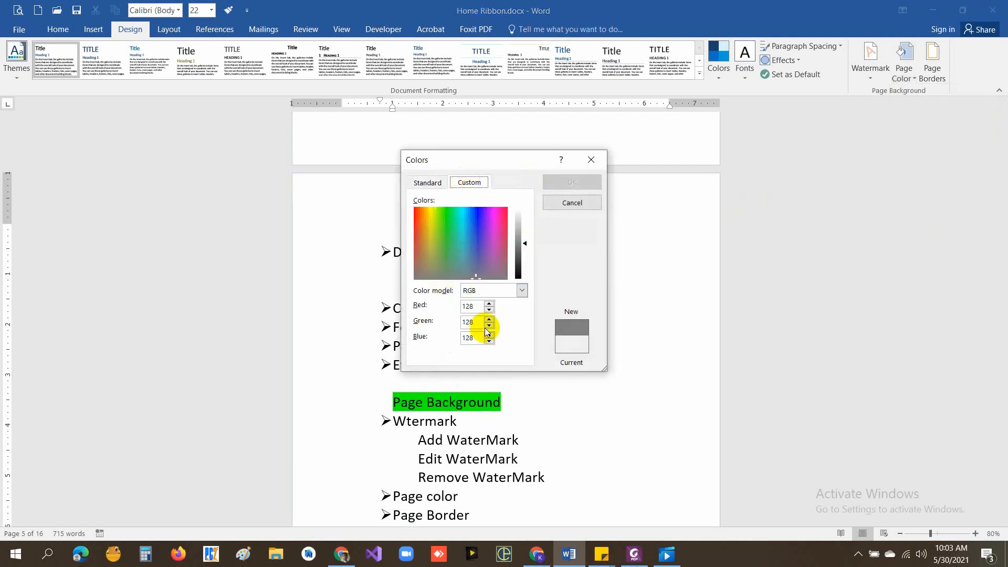
{"action": "left_click", "coordinate": [456, 237]}
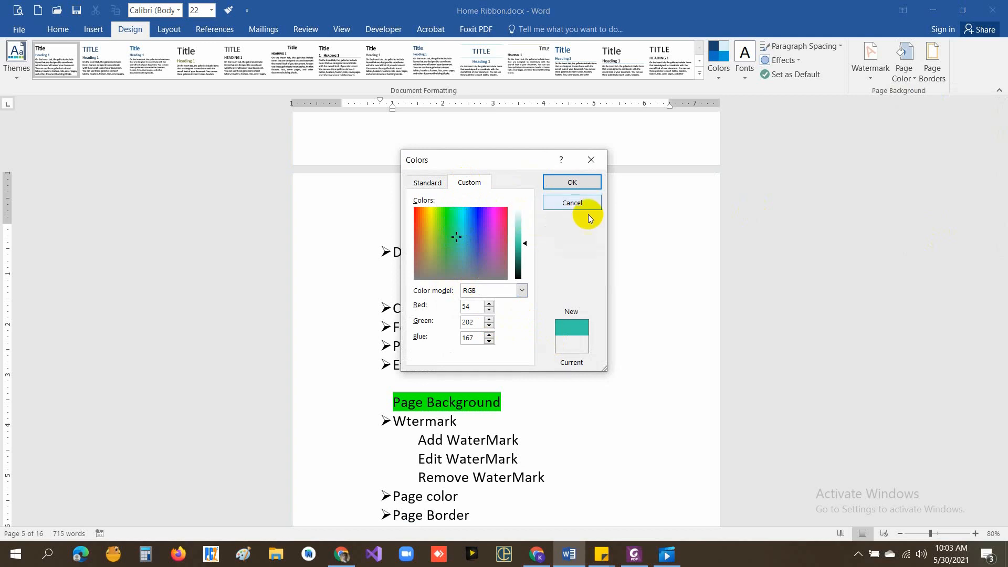
{"action": "left_click", "coordinate": [580, 182]}
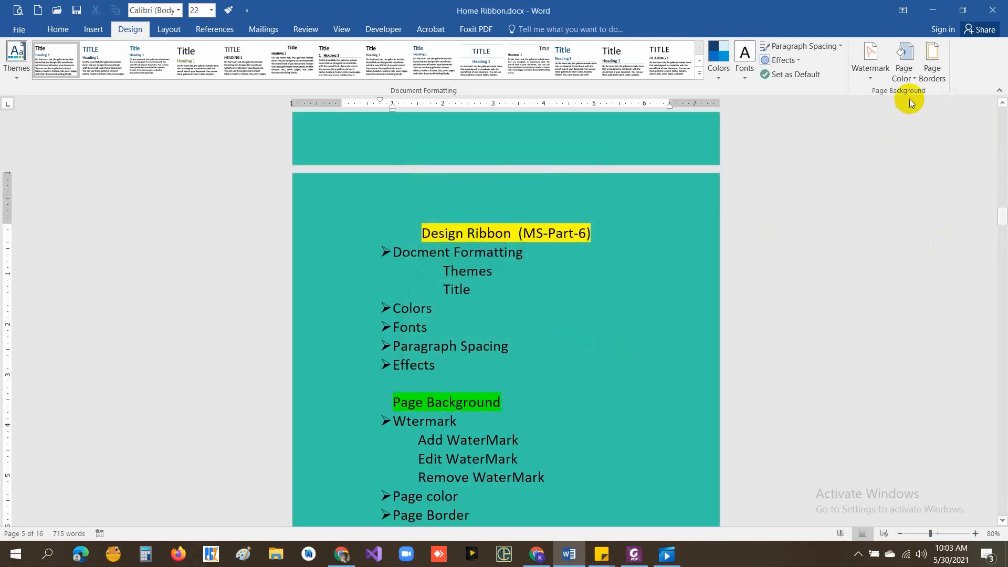
Step: Fill the page background with the Green marble texture and review it on the page
{"action": "left_click", "coordinate": [914, 79]}
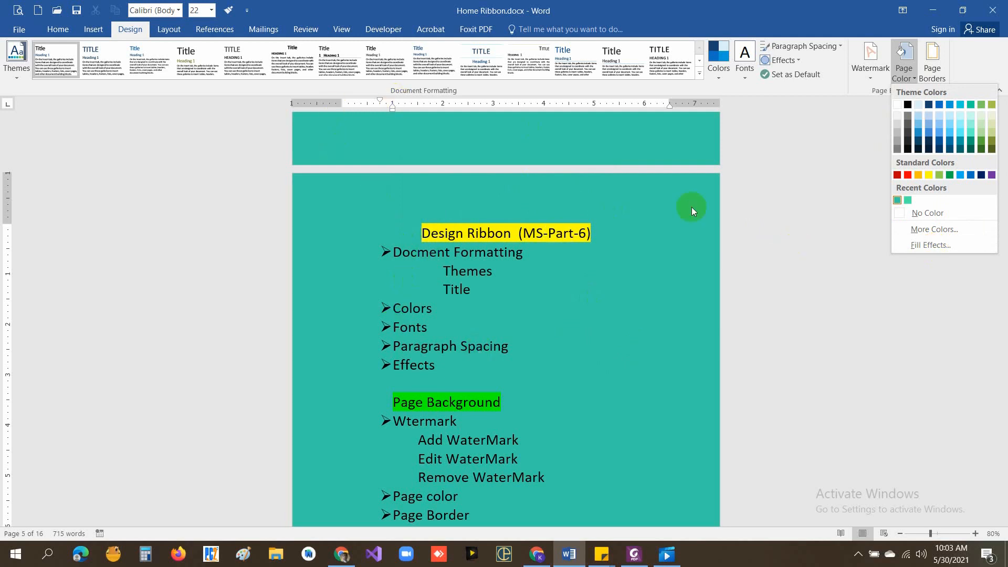
{"action": "left_click", "coordinate": [925, 246]}
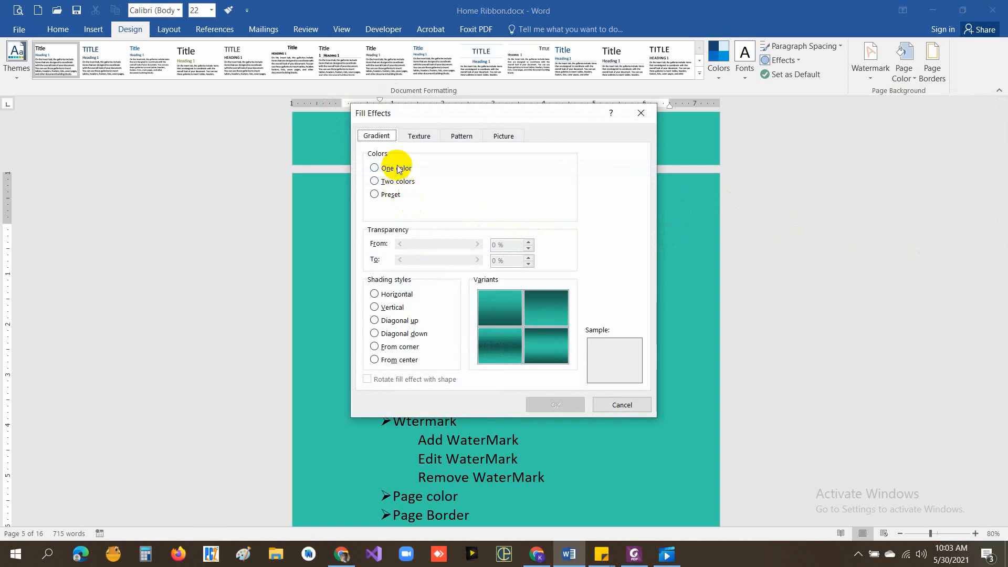
{"action": "left_click", "coordinate": [419, 135]}
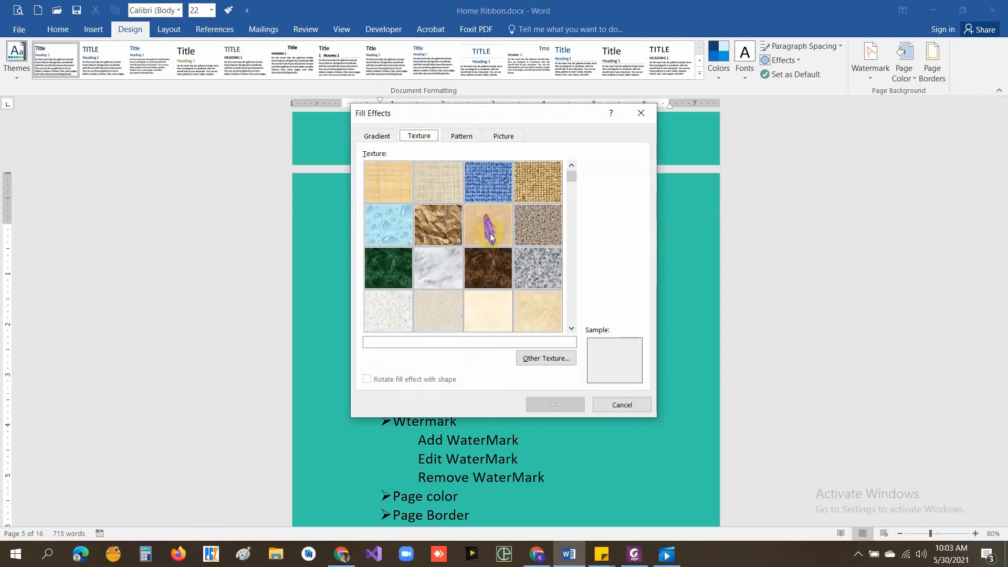
{"action": "left_click_drag", "start_coordinate": [572, 174], "coordinate": [569, 302]}
{"action": "left_click", "coordinate": [402, 207]}
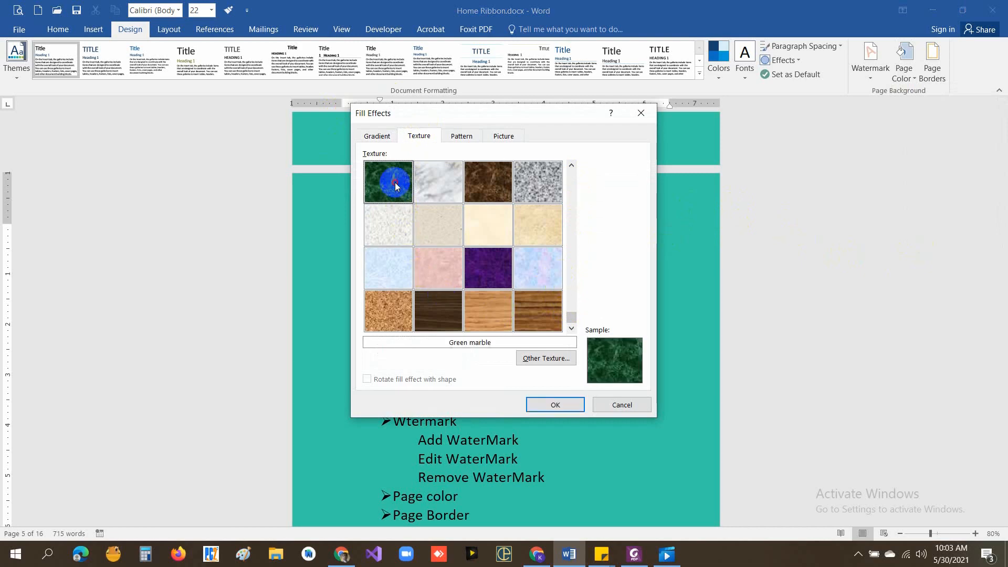
{"action": "left_click", "coordinate": [556, 405]}
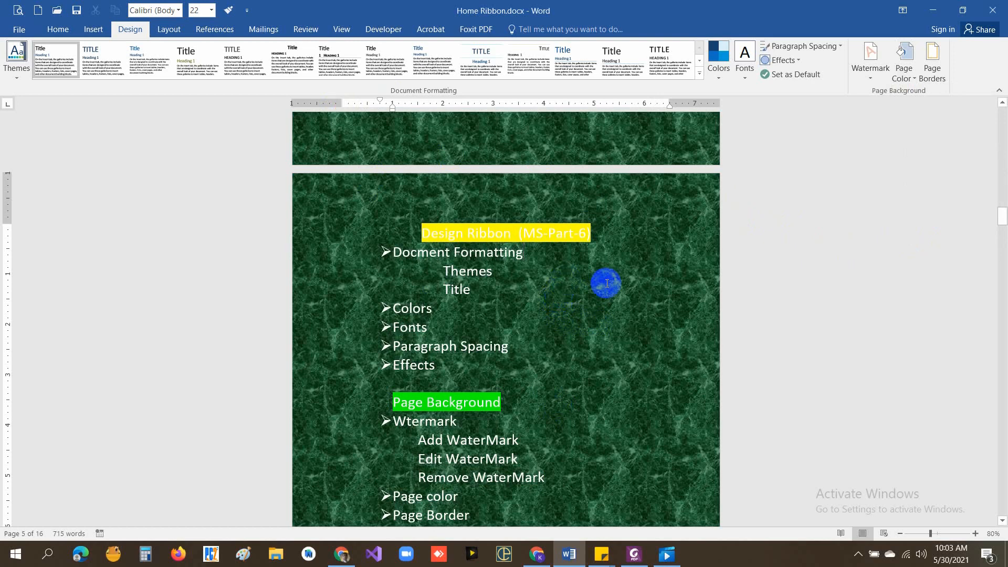
{"action": "left_click", "coordinate": [645, 309]}
{"action": "scroll", "coordinate": [644, 310], "scroll_direction": "down", "scroll_amount": 8}
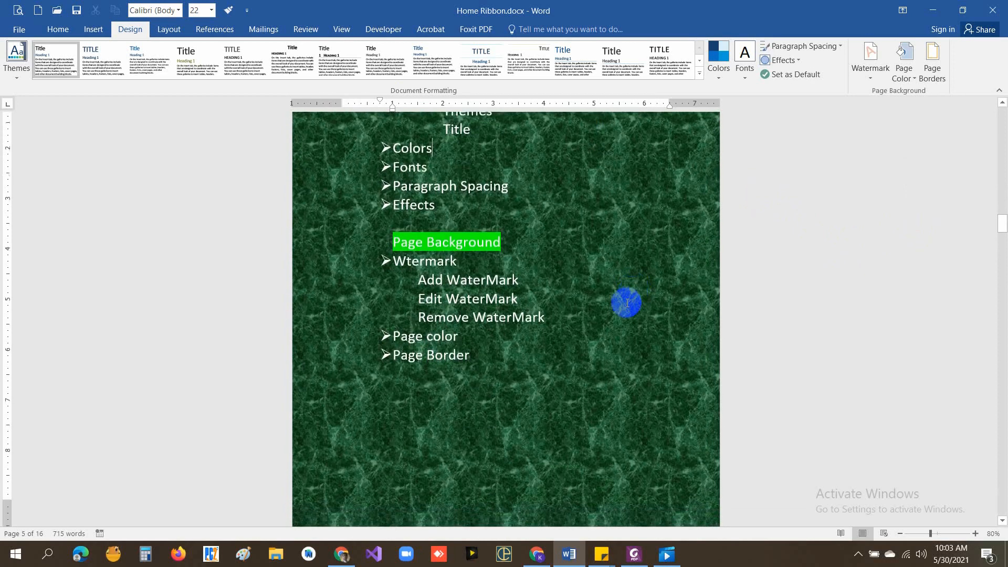
{"action": "scroll", "coordinate": [606, 308], "scroll_direction": "up", "scroll_amount": 2}
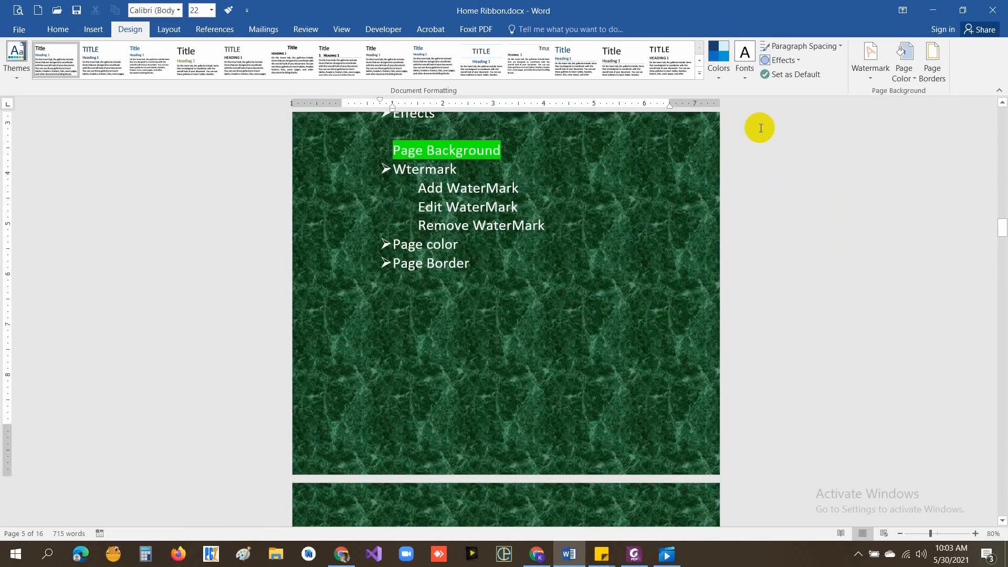
Step: Replace the page background with a dense dark green pattern fill
{"action": "left_click", "coordinate": [913, 78]}
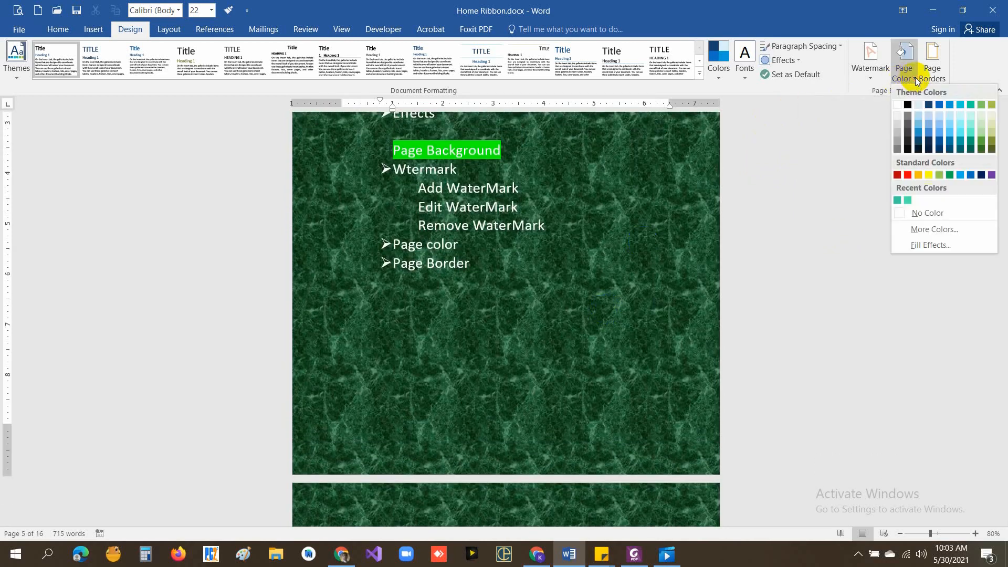
{"action": "left_click", "coordinate": [932, 245]}
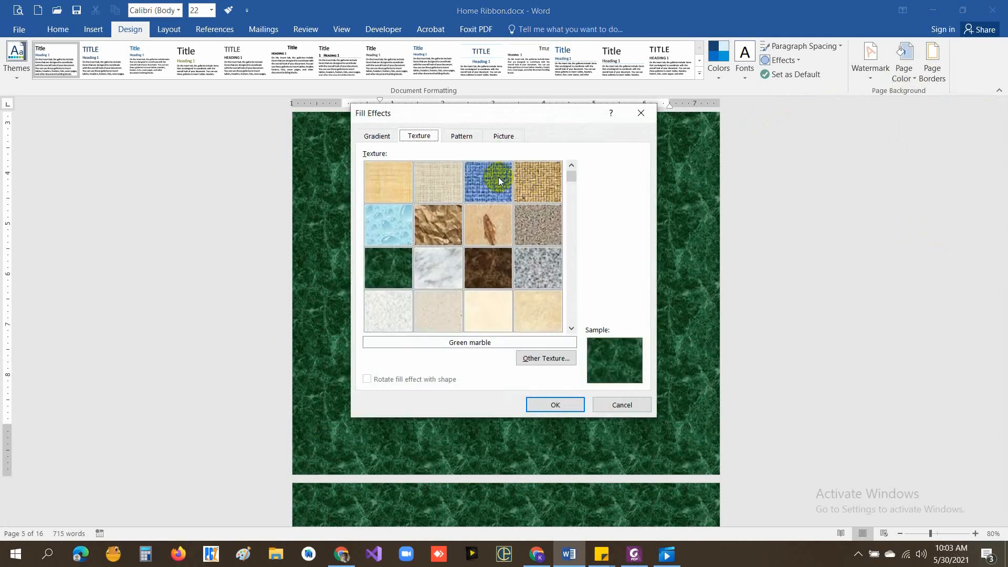
{"action": "left_click", "coordinate": [462, 137]}
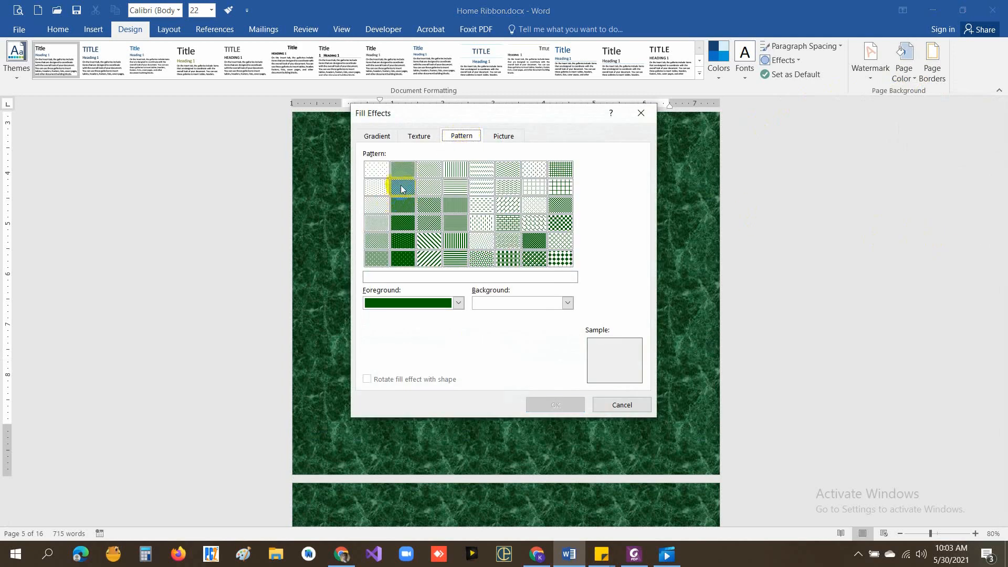
{"action": "left_click", "coordinate": [409, 226]}
{"action": "left_click", "coordinate": [557, 405]}
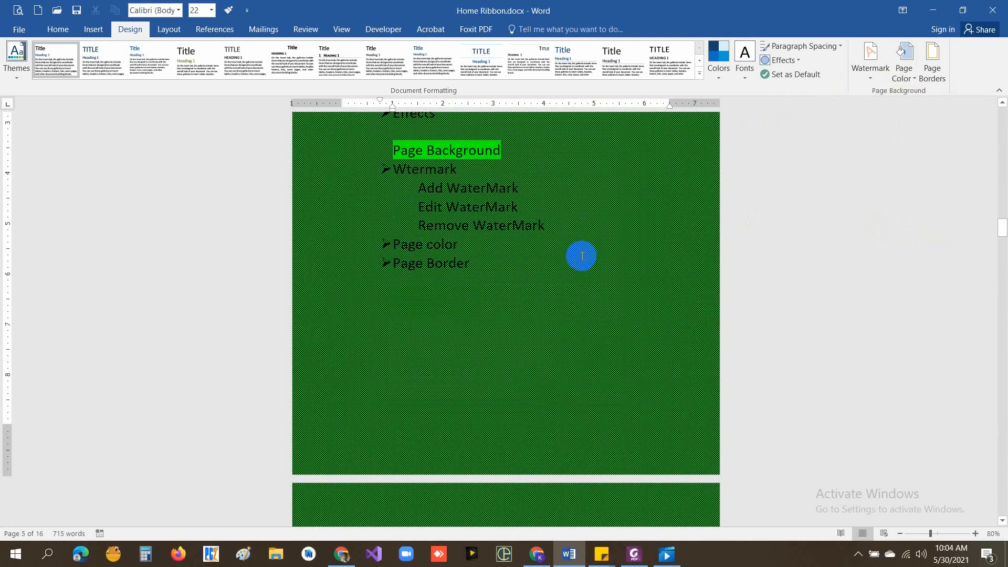
Step: Choose a picture fill for the page background and search Bing images for "baloon bundle"
{"action": "left_click", "coordinate": [914, 79]}
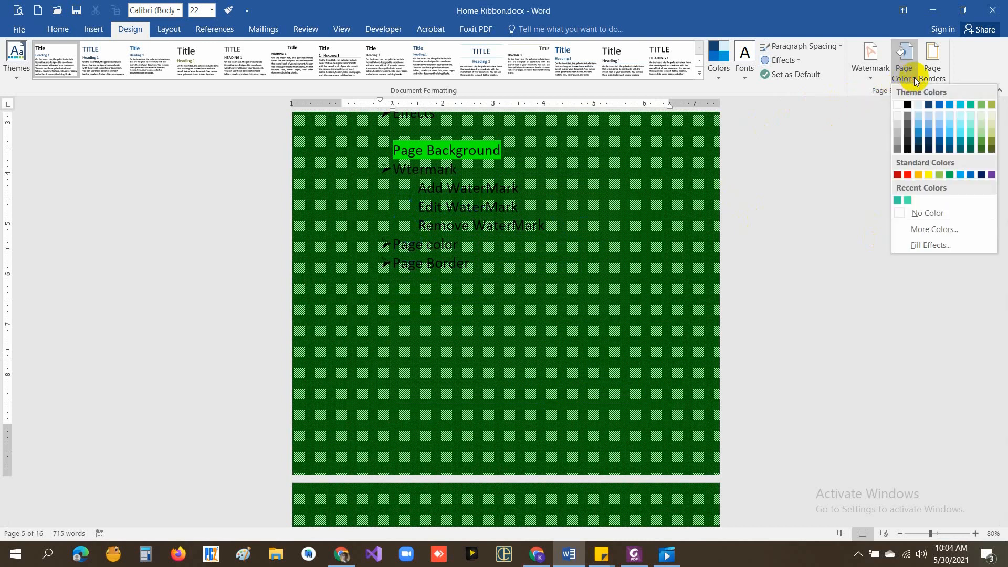
{"action": "left_click", "coordinate": [938, 243]}
{"action": "left_click", "coordinate": [503, 136]}
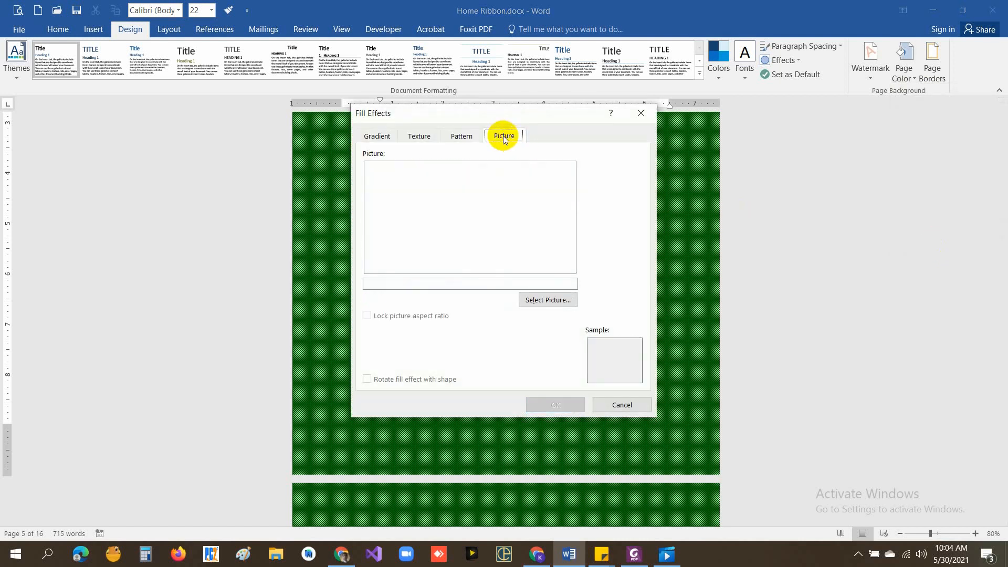
{"action": "left_click", "coordinate": [552, 300]}
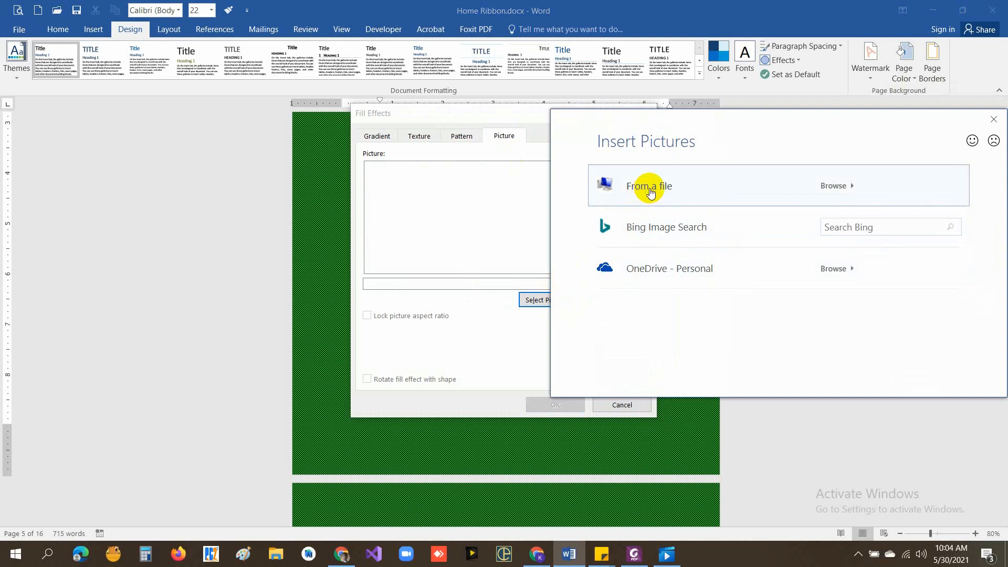
{"action": "left_click", "coordinate": [852, 225]}
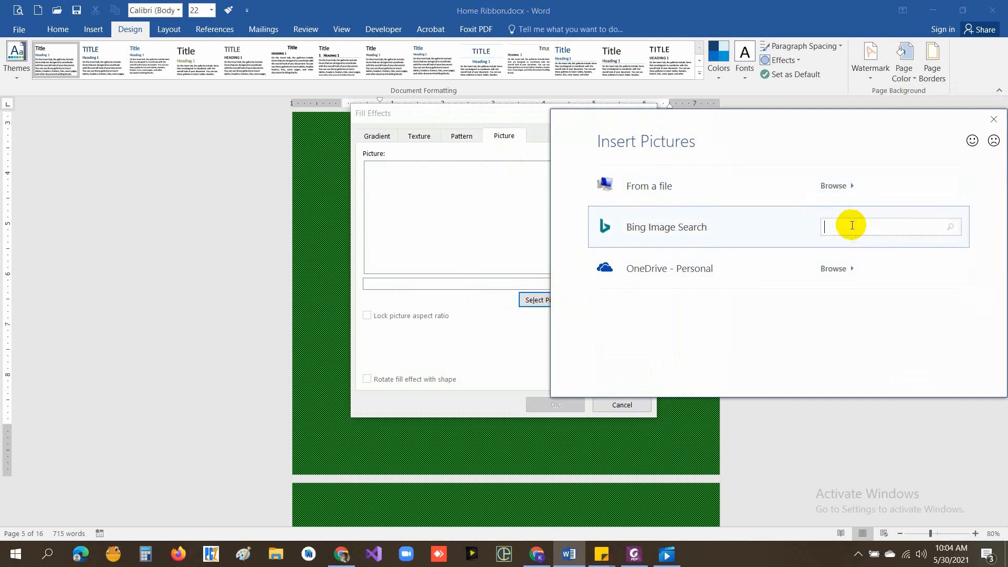
{"action": "type", "text": "baloon bundle"}
{"action": "key", "text": "Return"}
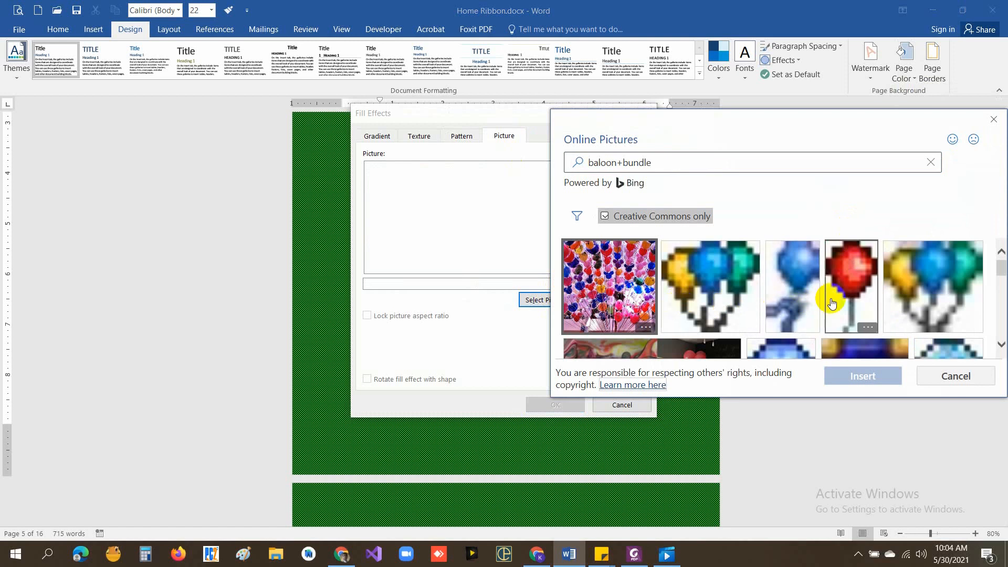
Step: Insert the picture of a bunch of colorful balloons on white and apply it as the page background
{"action": "scroll", "coordinate": [737, 300], "scroll_direction": "down", "scroll_amount": 3}
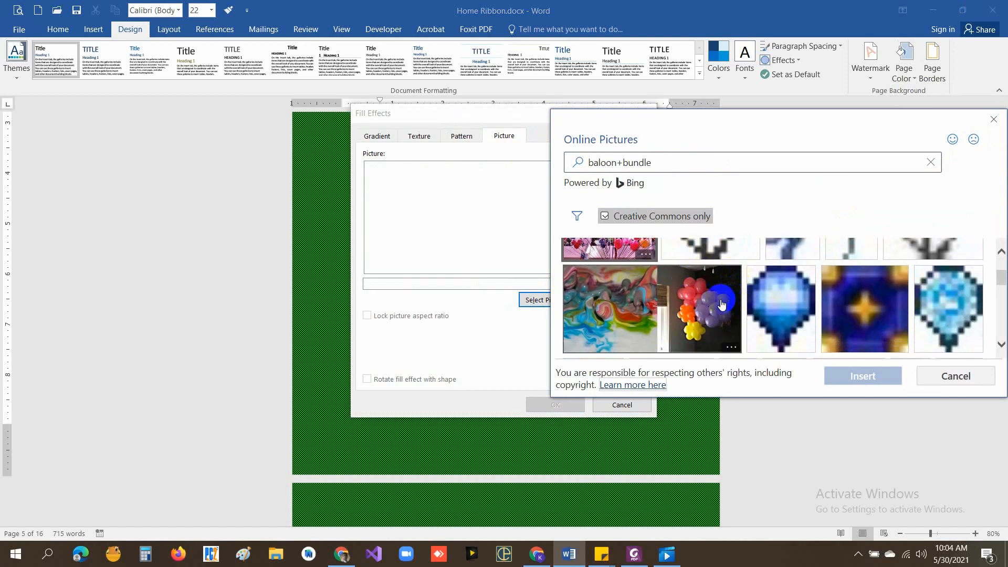
{"action": "scroll", "coordinate": [609, 320], "scroll_direction": "down", "scroll_amount": 4}
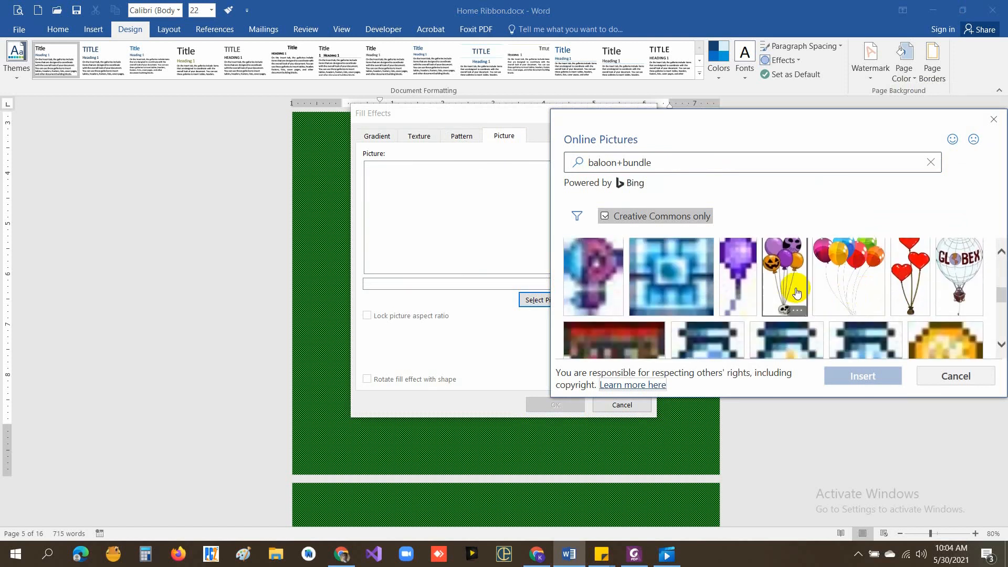
{"action": "left_click", "coordinate": [851, 284]}
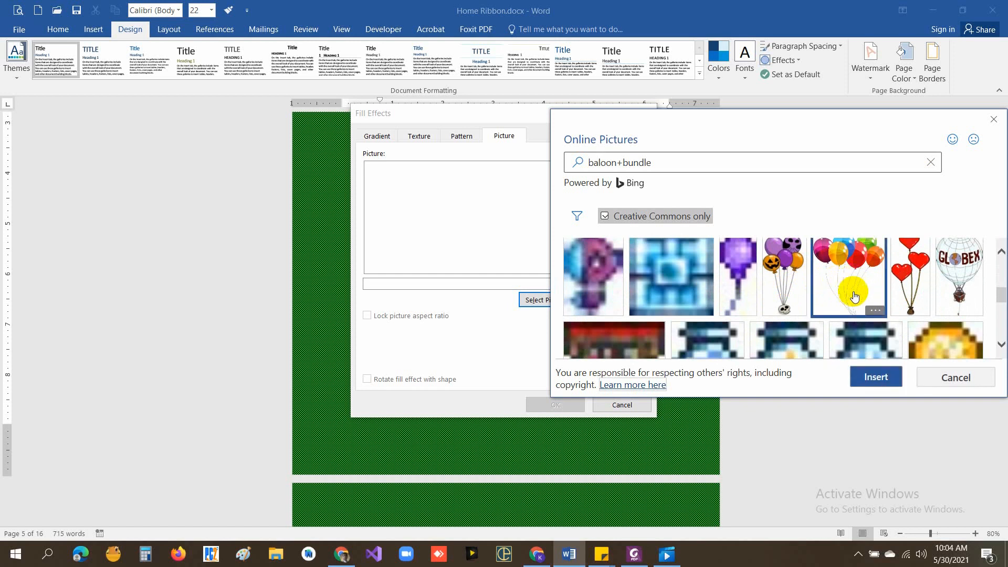
{"action": "left_click", "coordinate": [876, 376]}
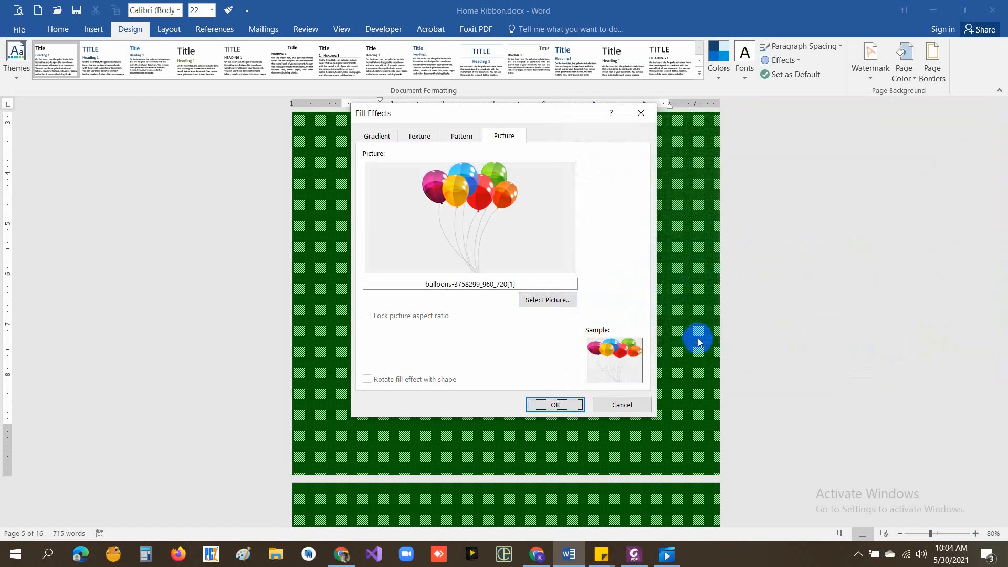
{"action": "left_click", "coordinate": [556, 405]}
Step: Look through the document's pages to examine how the balloon picture fills the background
{"action": "scroll", "coordinate": [582, 326], "scroll_direction": "down", "scroll_amount": 6}
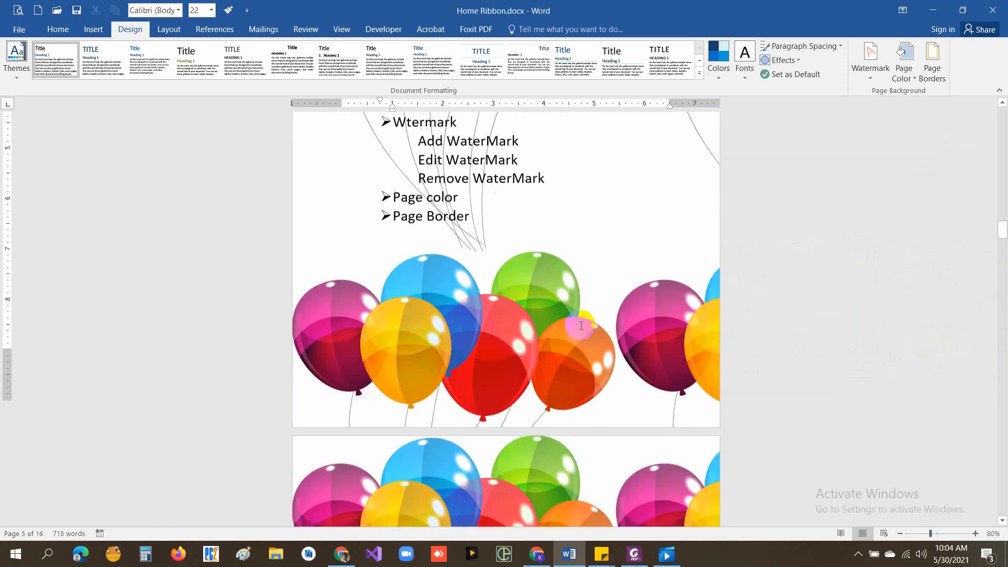
{"action": "scroll", "coordinate": [582, 326], "scroll_direction": "down", "scroll_amount": 10}
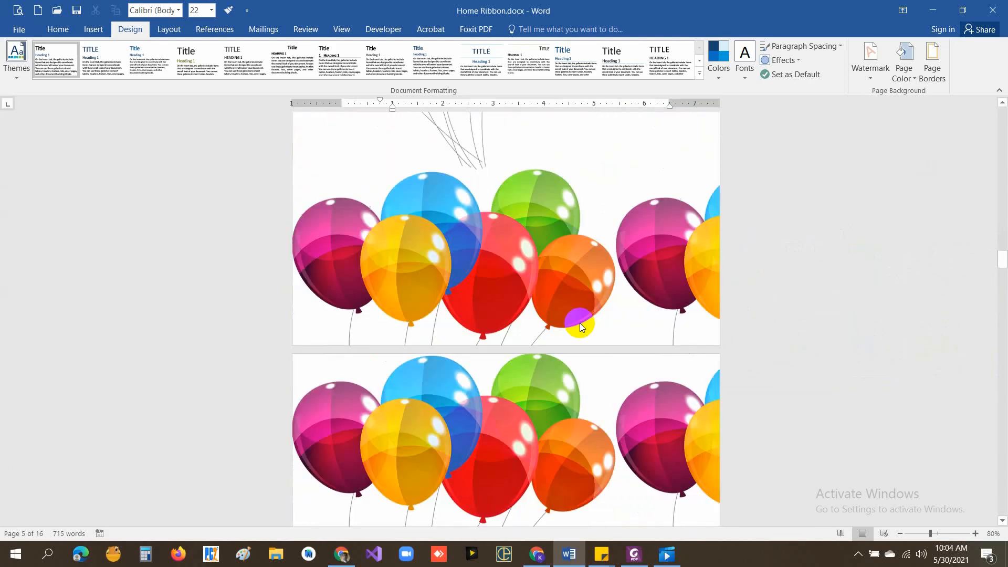
{"action": "scroll", "coordinate": [581, 322], "scroll_direction": "down", "scroll_amount": 10}
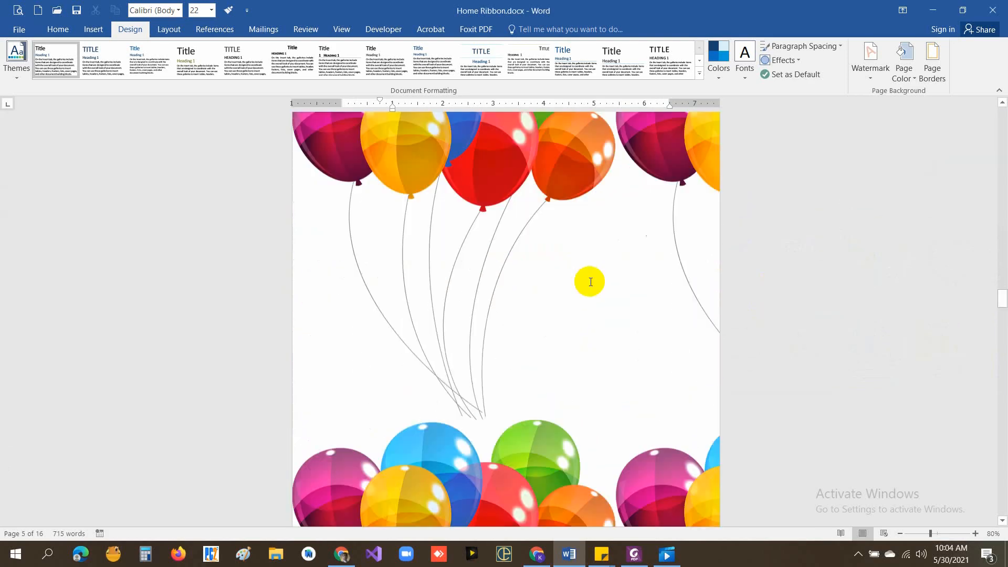
{"action": "scroll", "coordinate": [597, 264], "scroll_direction": "down", "scroll_amount": 10}
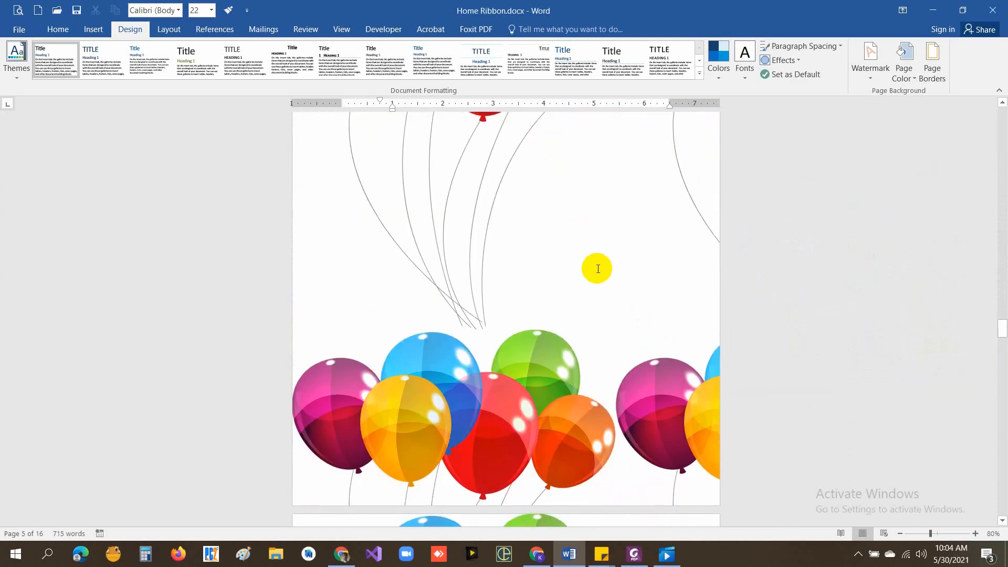
{"action": "scroll", "coordinate": [597, 269], "scroll_direction": "down", "scroll_amount": 10}
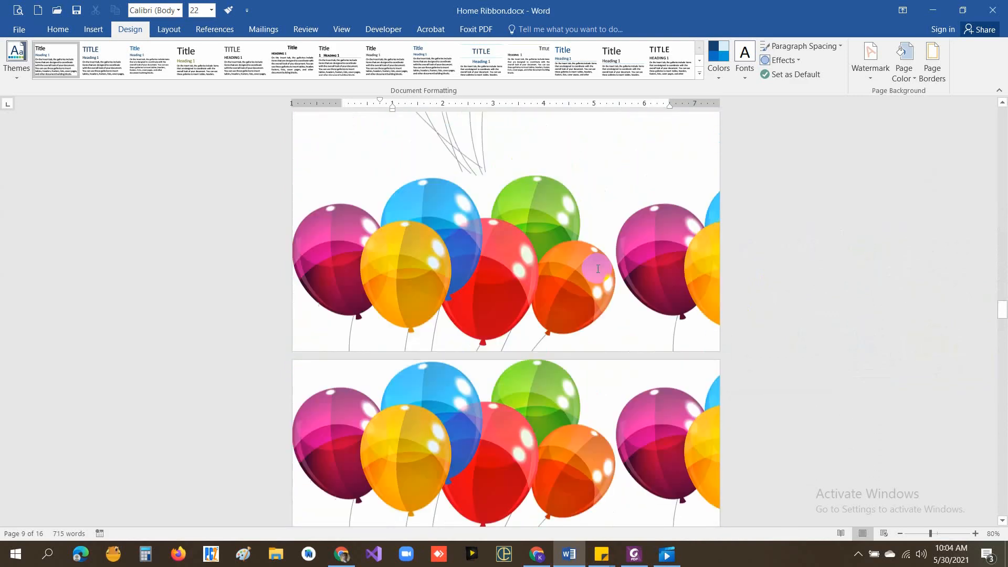
{"action": "scroll", "coordinate": [597, 269], "scroll_direction": "up", "scroll_amount": 10}
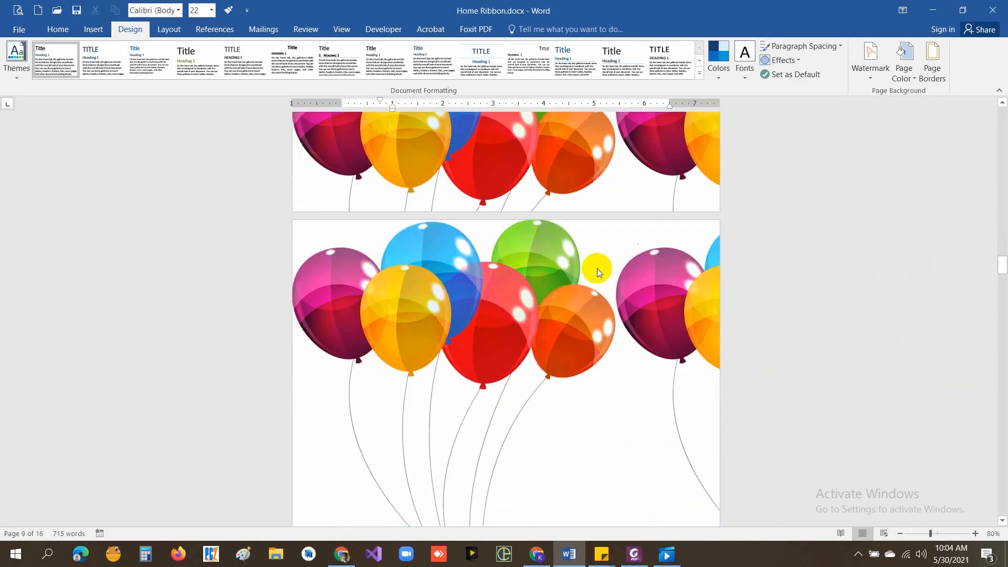
{"action": "scroll", "coordinate": [597, 269], "scroll_direction": "up", "scroll_amount": 5}
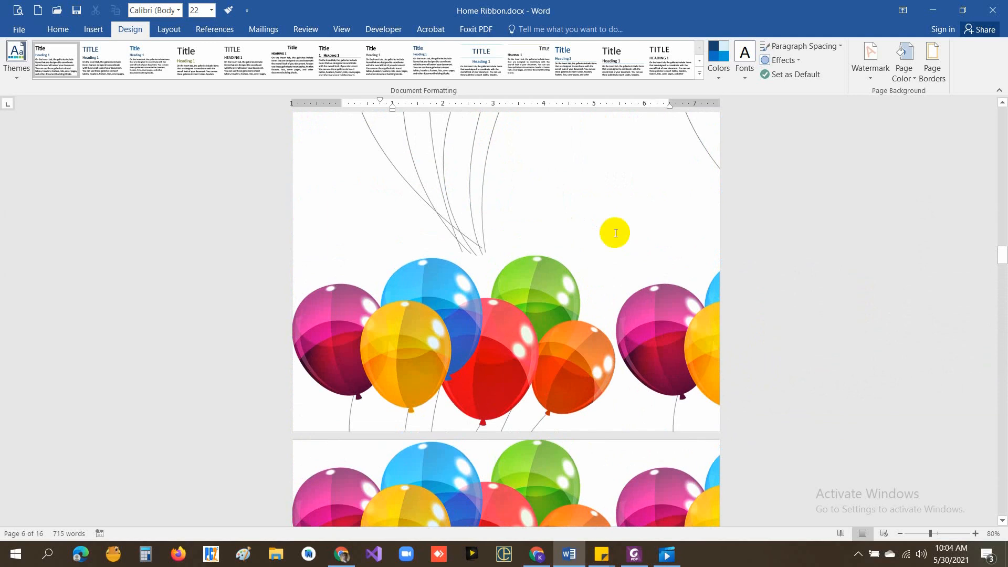
Step: Set up a two-color gradient fill for the page background with dark blue as Color 1 and the recent teal as Color 2
{"action": "left_click", "coordinate": [914, 81]}
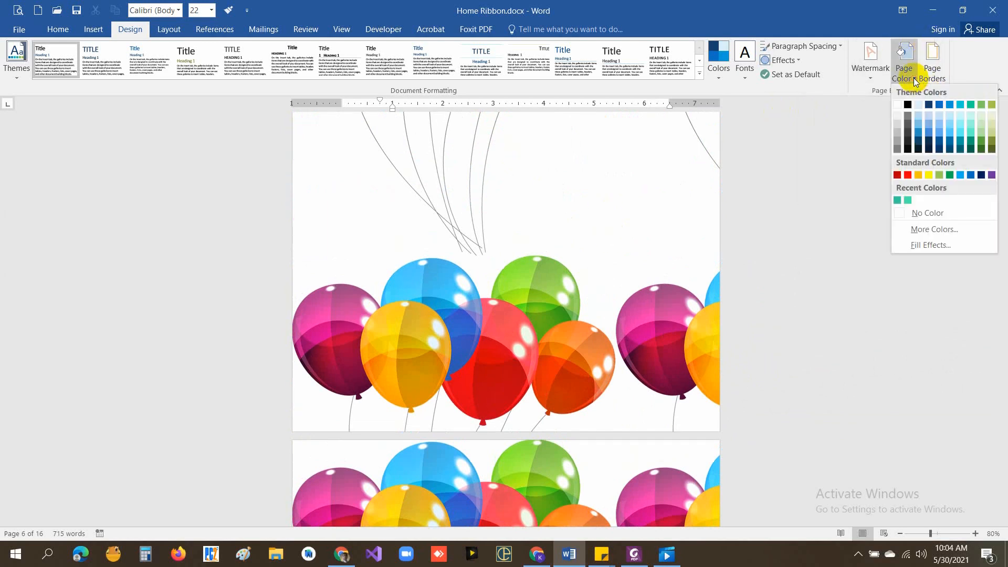
{"action": "left_click", "coordinate": [934, 245]}
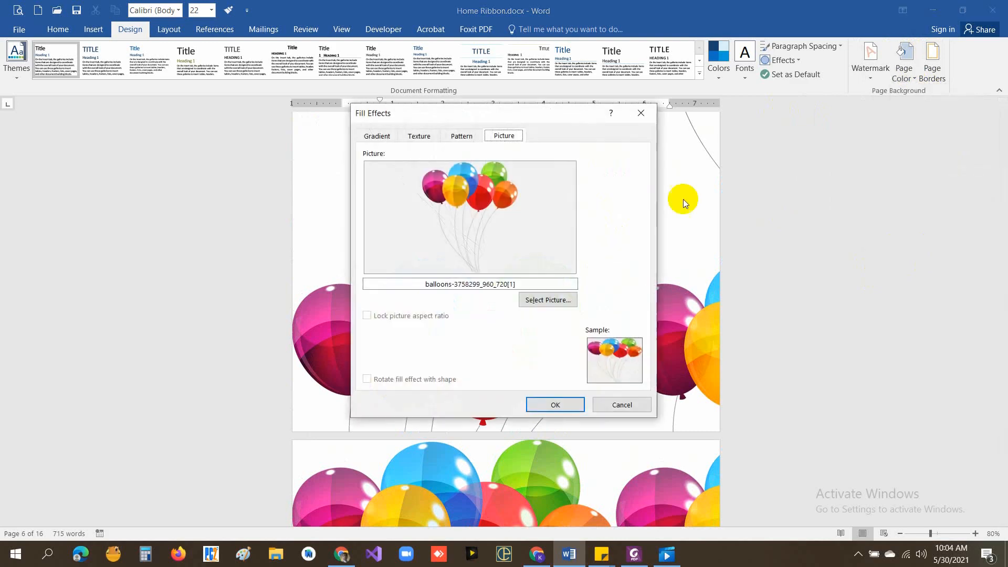
{"action": "left_click", "coordinate": [462, 153]}
{"action": "left_click", "coordinate": [376, 137]}
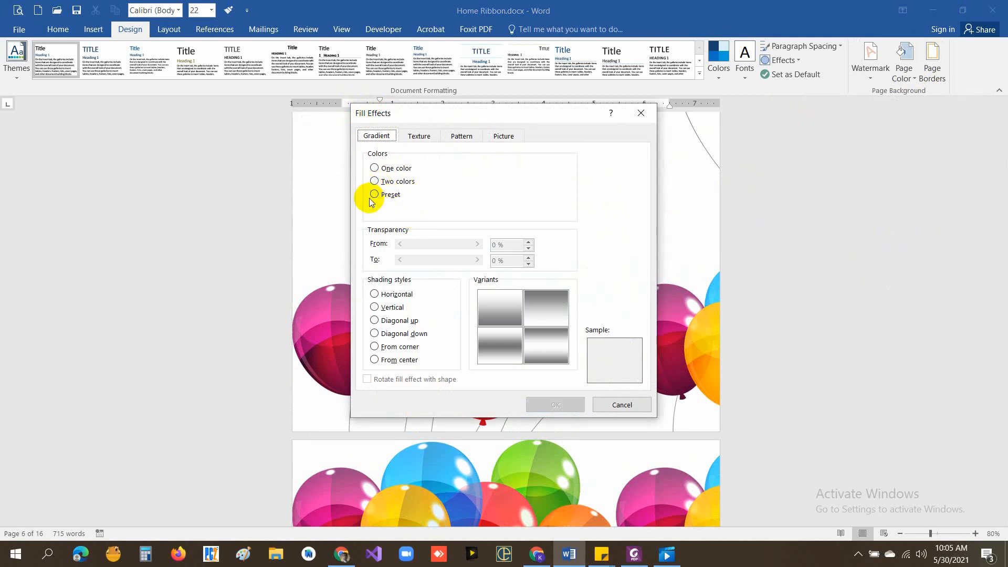
{"action": "left_click", "coordinate": [374, 182]}
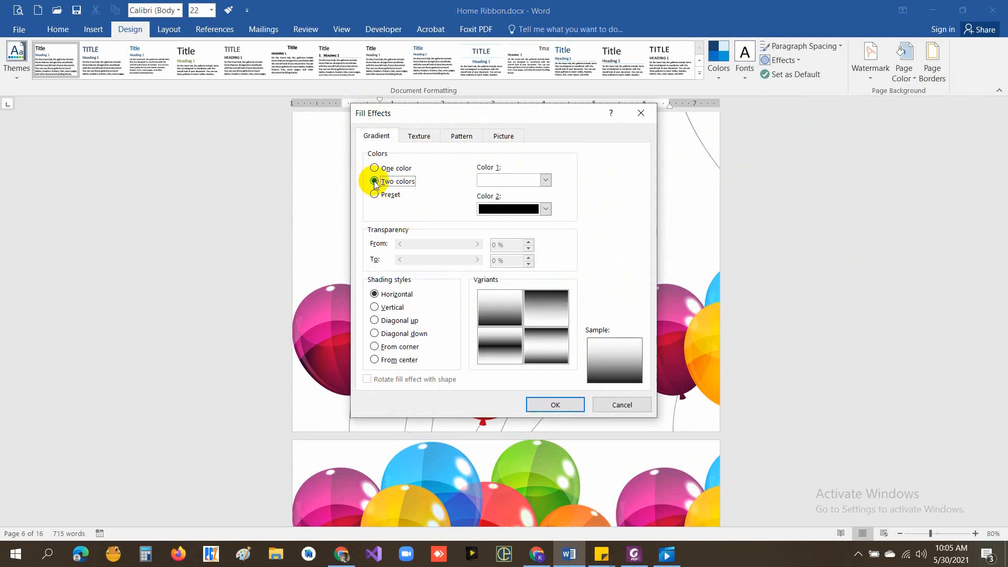
{"action": "left_click", "coordinate": [547, 214]}
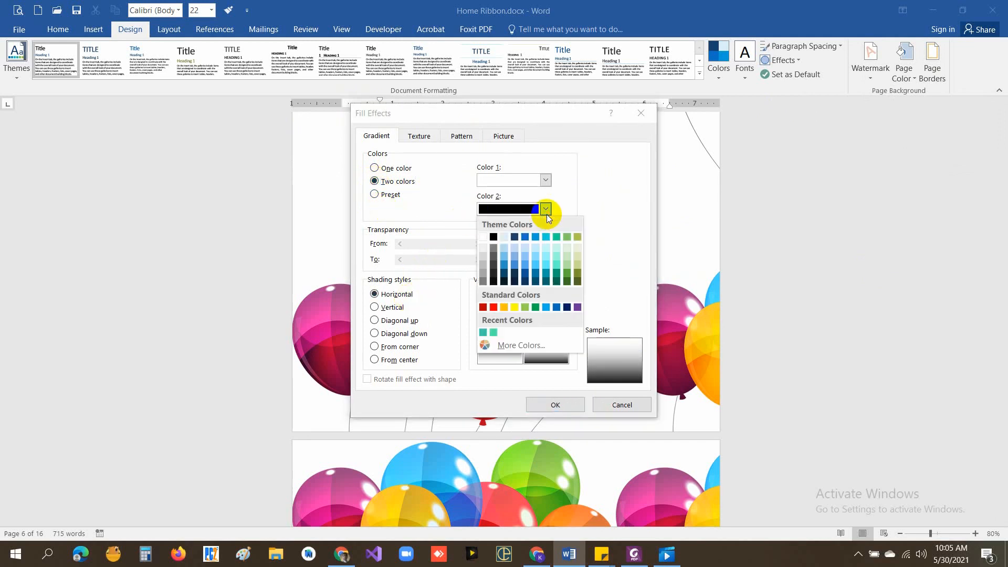
{"action": "left_click", "coordinate": [483, 332]}
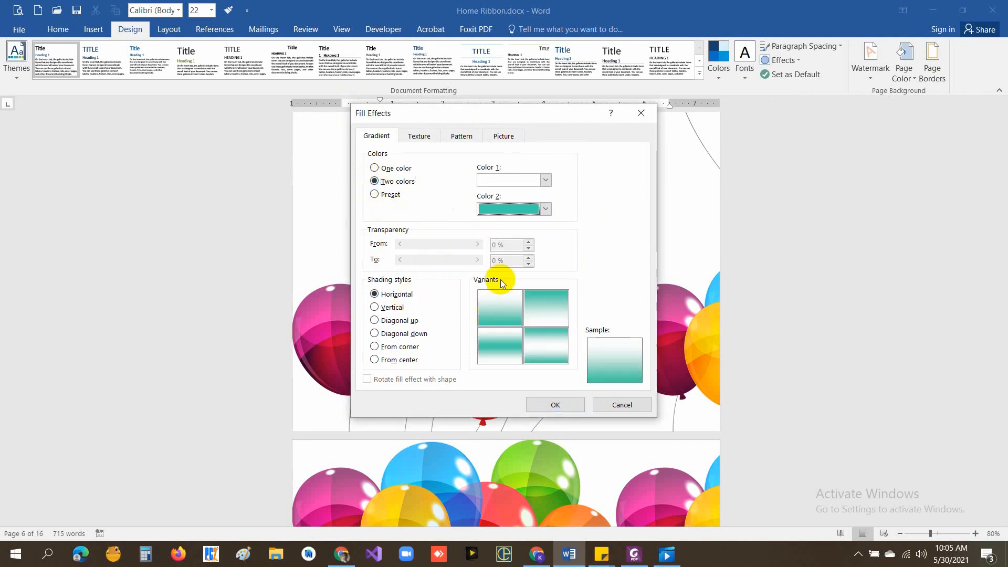
{"action": "left_click", "coordinate": [545, 181]}
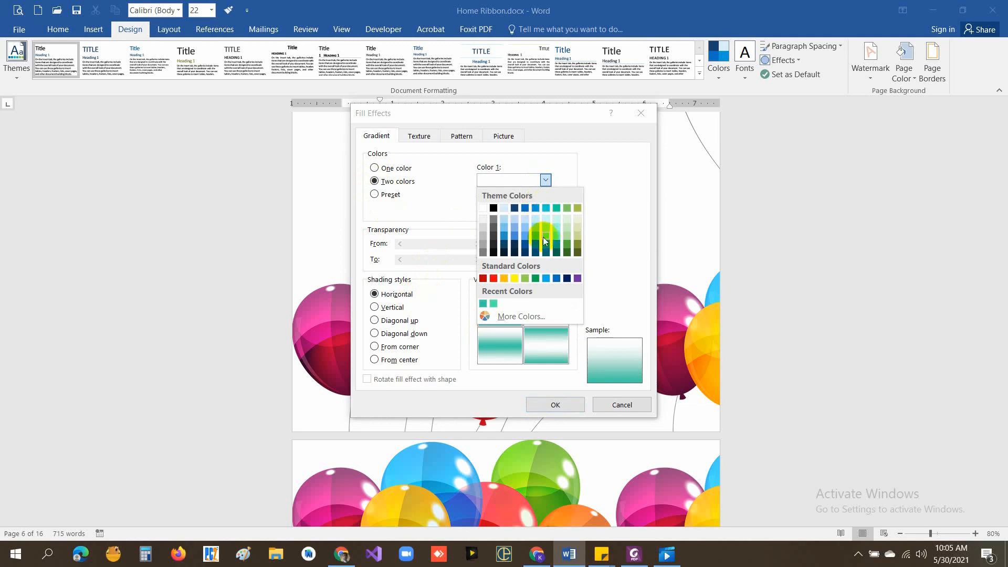
{"action": "left_click", "coordinate": [515, 209]}
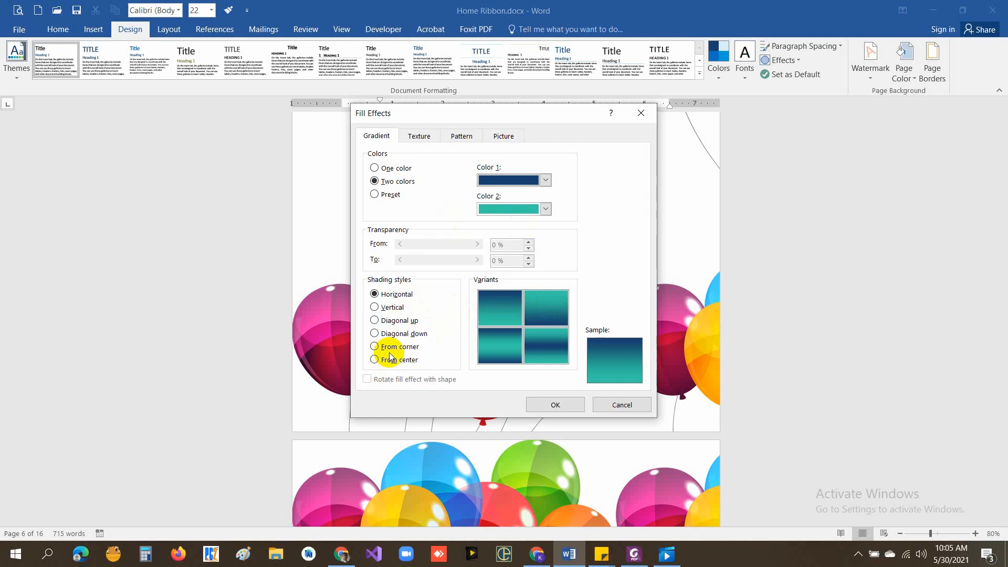
Step: Give the gradient Diagonal up shading, apply it as the page background, and view it on the Insert Ribbon page
{"action": "left_click", "coordinate": [376, 323]}
{"action": "left_click", "coordinate": [560, 407]}
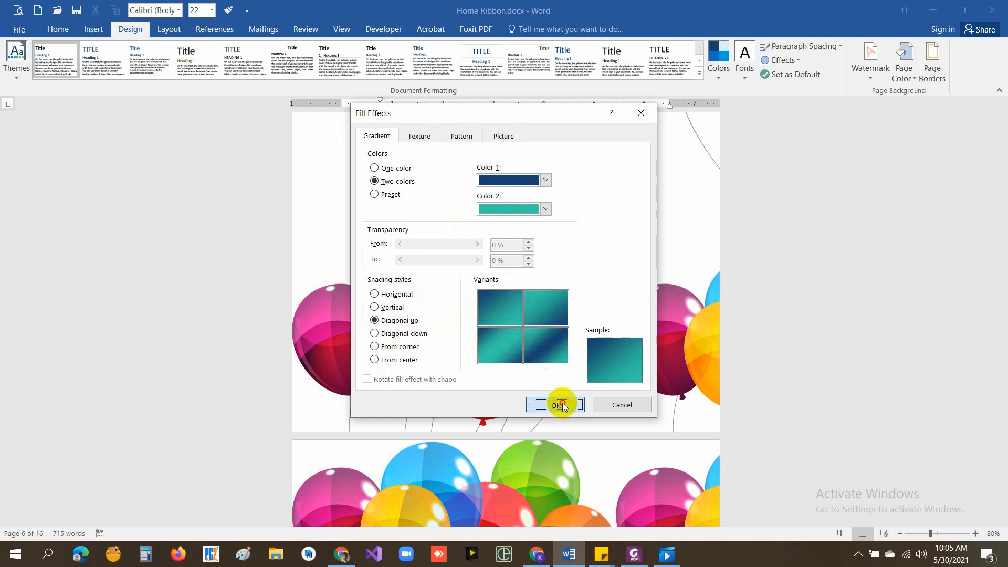
{"action": "scroll", "coordinate": [508, 295], "scroll_direction": "up", "scroll_amount": 10}
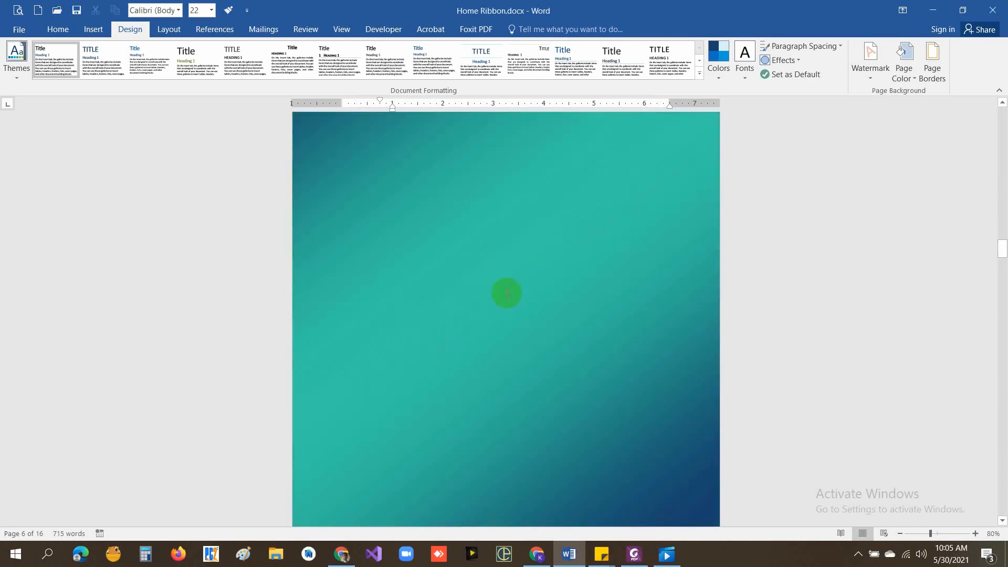
{"action": "scroll", "coordinate": [513, 298], "scroll_direction": "up", "scroll_amount": 12}
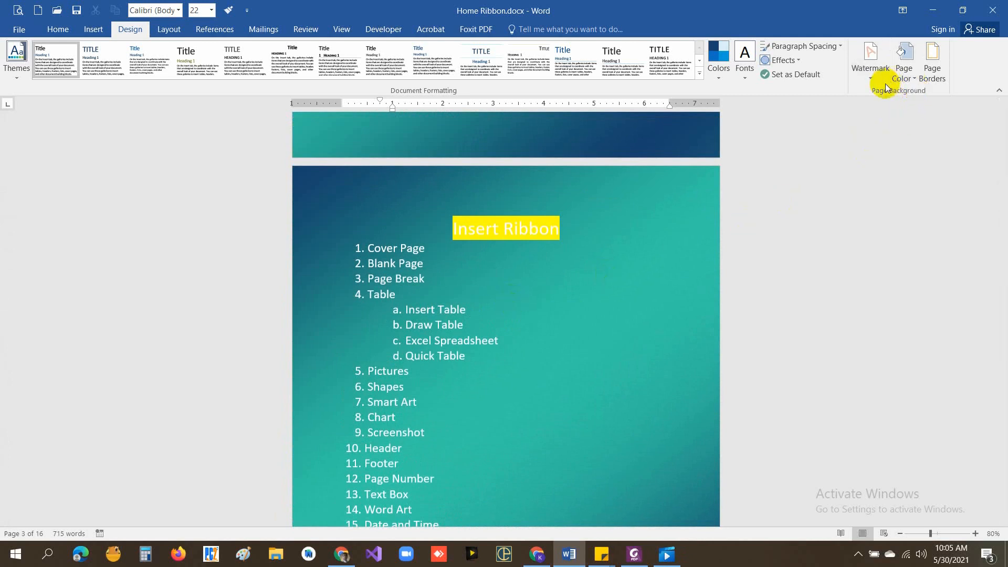
Step: Review the page background's gradient colors, shading style and variants in Fill Effects, keeping the current settings
{"action": "left_click", "coordinate": [915, 80]}
{"action": "left_click", "coordinate": [926, 245]}
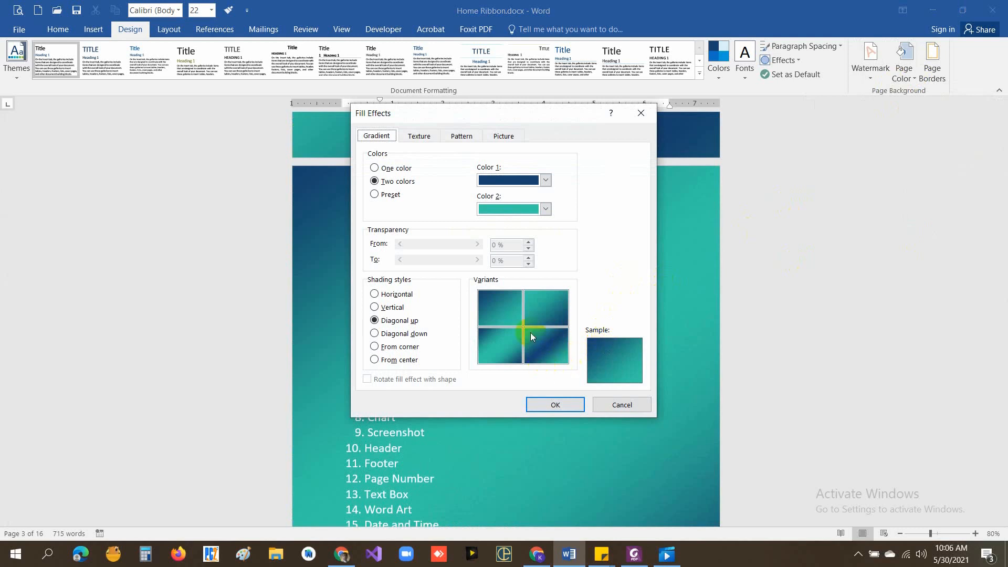
{"action": "left_click", "coordinate": [546, 402]}
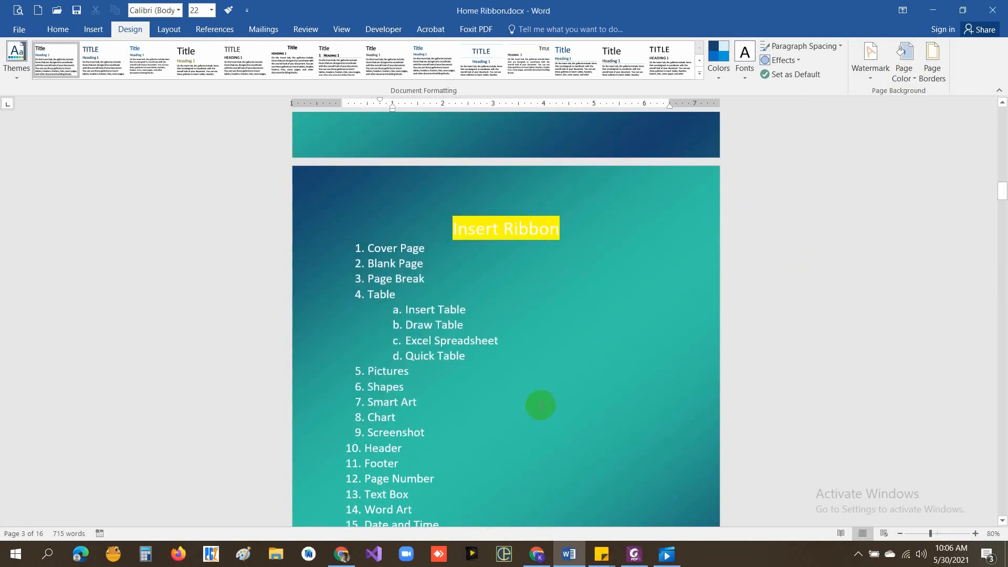